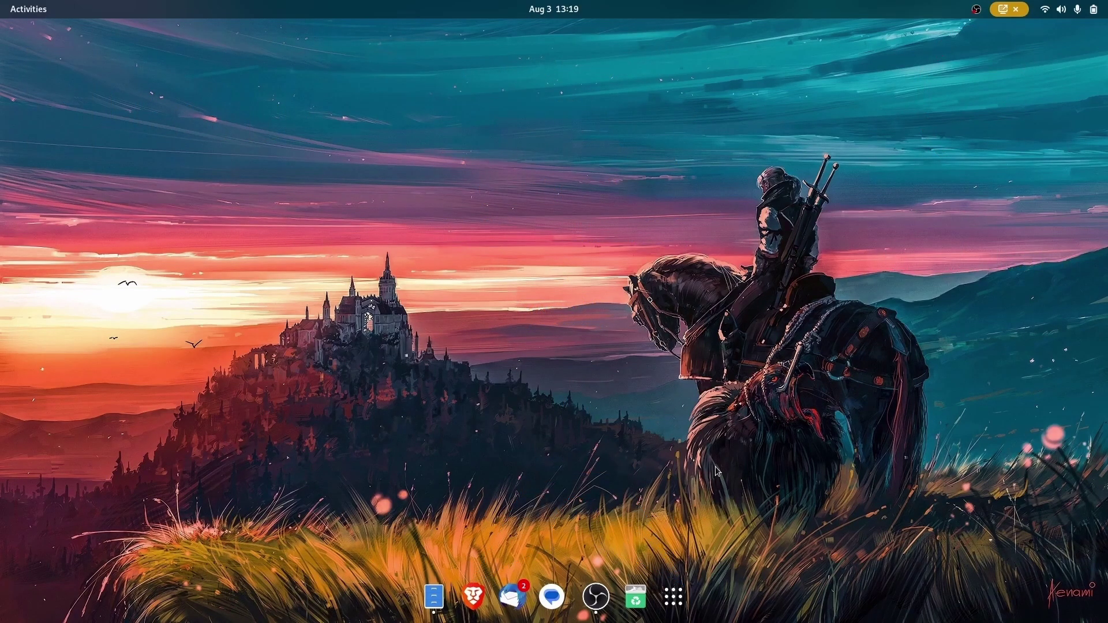
Step: Open a terminal, enlarge its text, clear the screen and move into the Desktop folder
{"action": "key", "text": "ctrl+alt+t"}
{"action": "key", "text": "ctrl+plus"}
{"action": "key", "text": "ctrl+plus"}
{"action": "key", "text": "ctrl+plus"}
{"action": "key", "text": "ctrl+plus"}
{"action": "key", "text": "ctrl+plus"}
{"action": "key", "text": "ctrl+plus"}
{"action": "key", "text": "ctrl+plus"}
{"action": "key", "text": "ctrl+plus"}
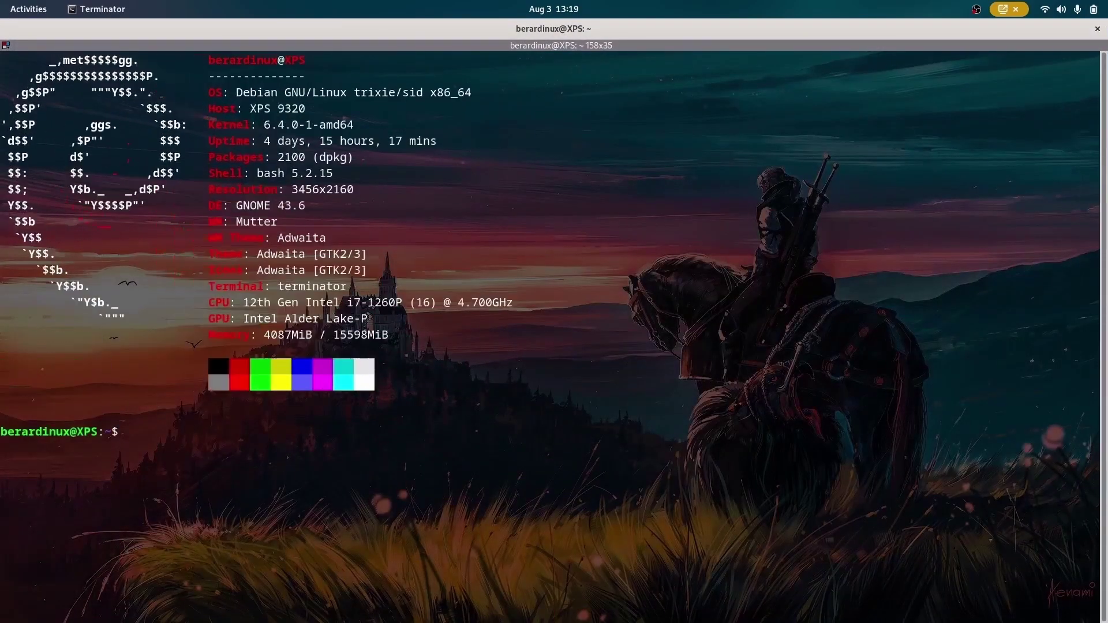
{"action": "type", "text": "clear"}
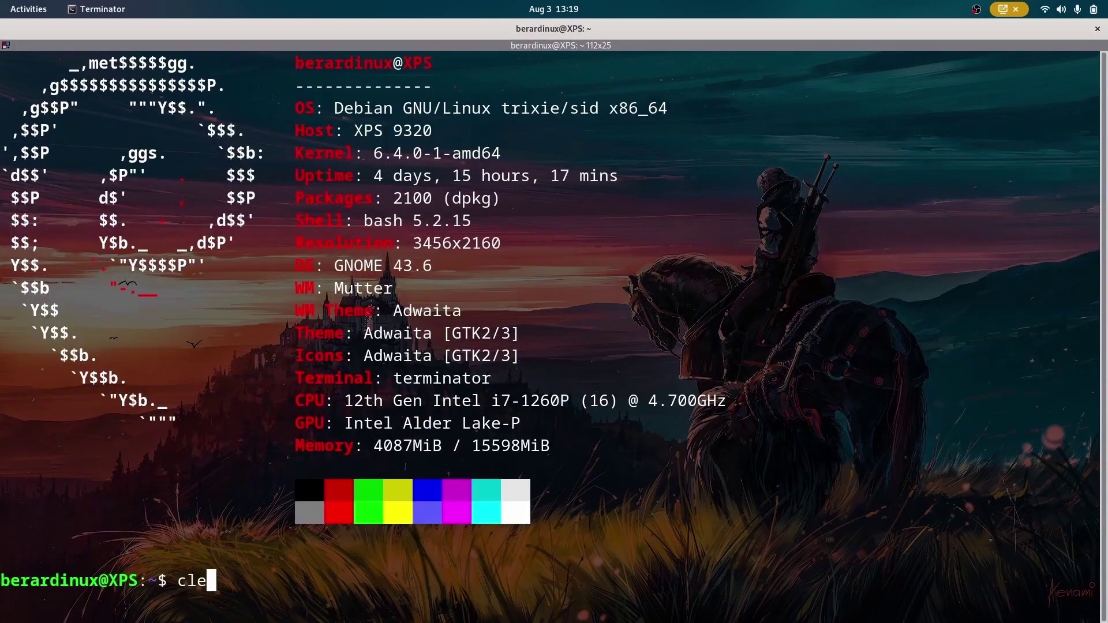
{"action": "key", "text": "Return"}
{"action": "type", "text": "cd Des"}
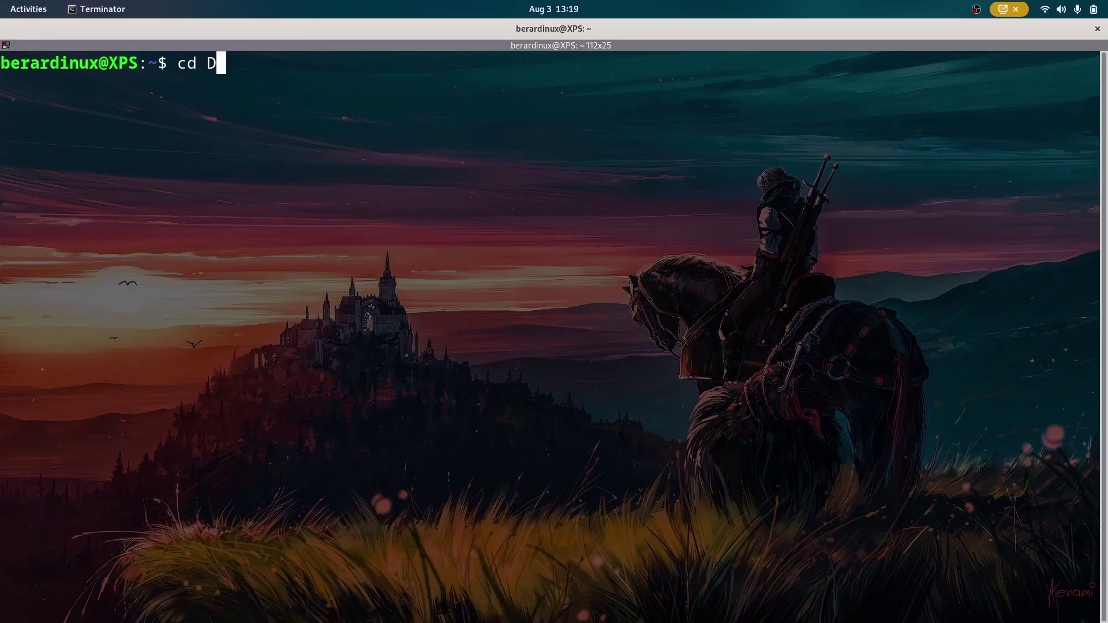
{"action": "key", "text": "Tab"}
{"action": "key", "text": "Return"}
{"action": "type", "text": "ls"}
{"action": "key", "text": "Return"}
{"action": "type", "text": "gi"}
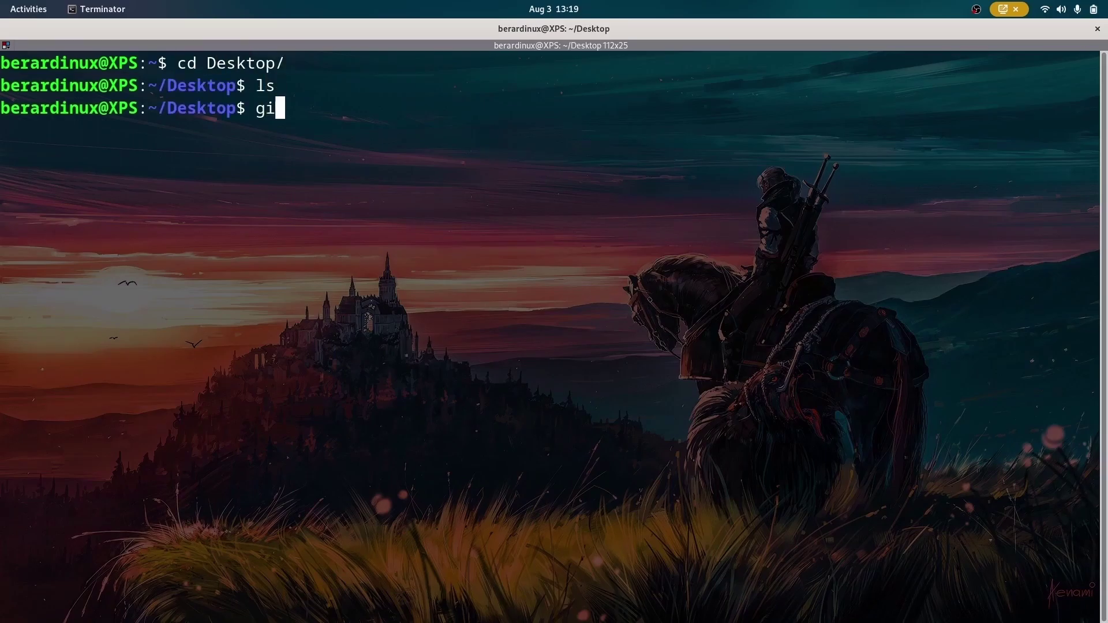
{"action": "type", "text": "t clone "}
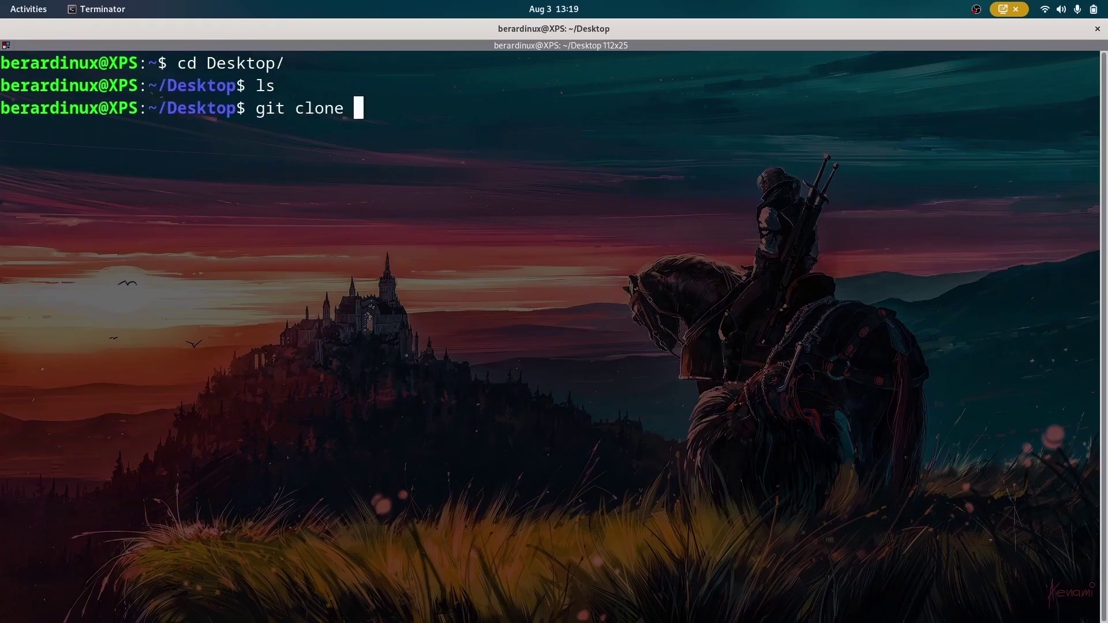
{"action": "type", "text": "https://github"}
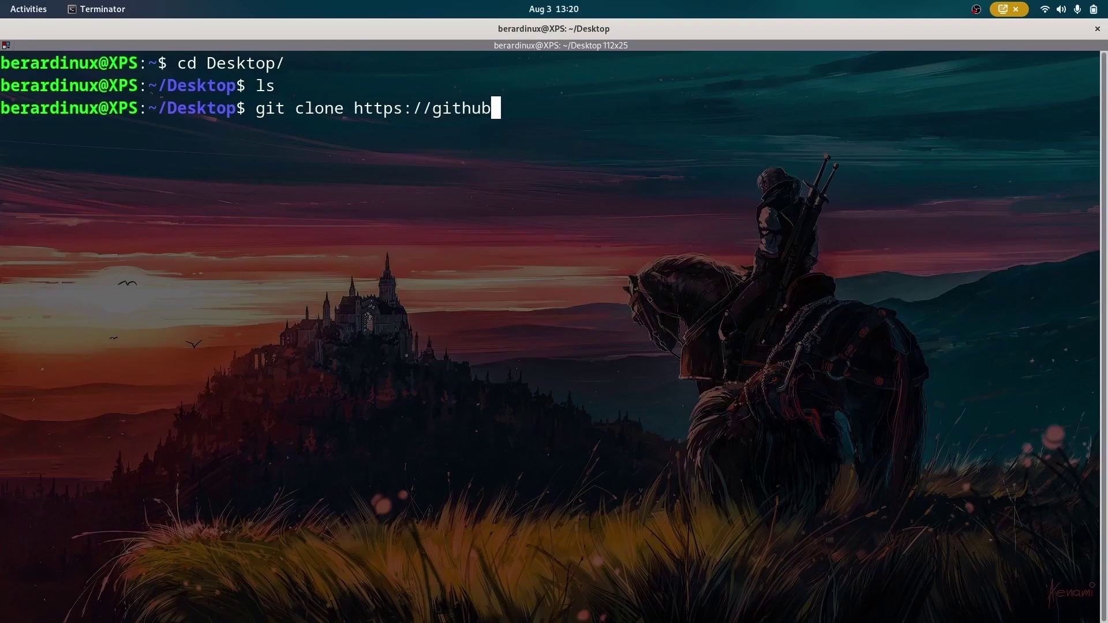
{"action": "type", "text": ".com/Berardinu"}
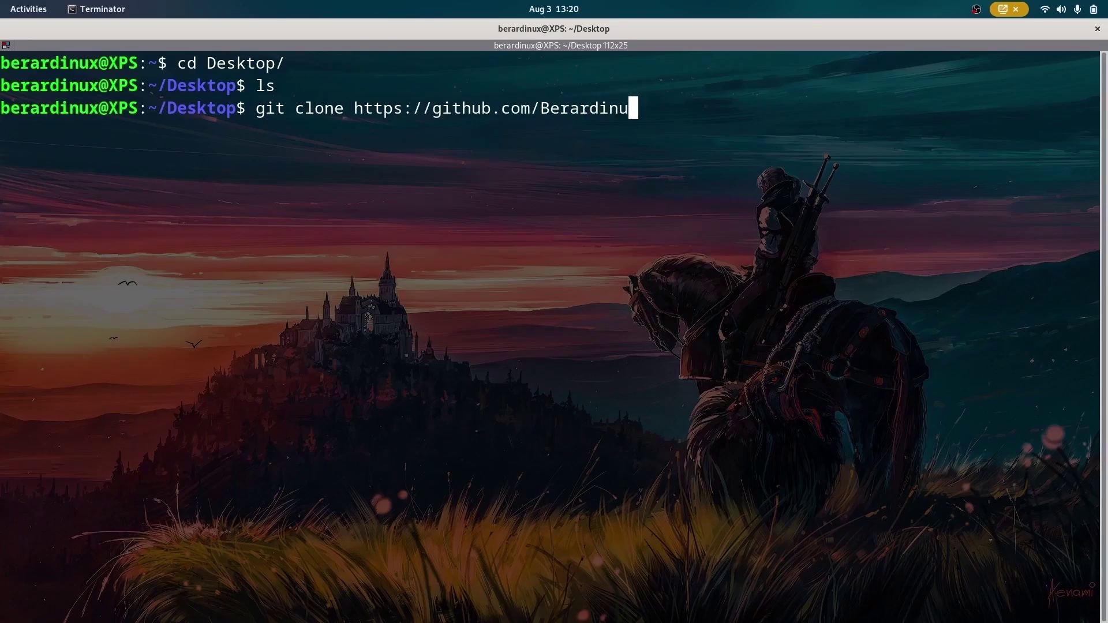
{"action": "type", "text": "x/OpenVPN_Con"}
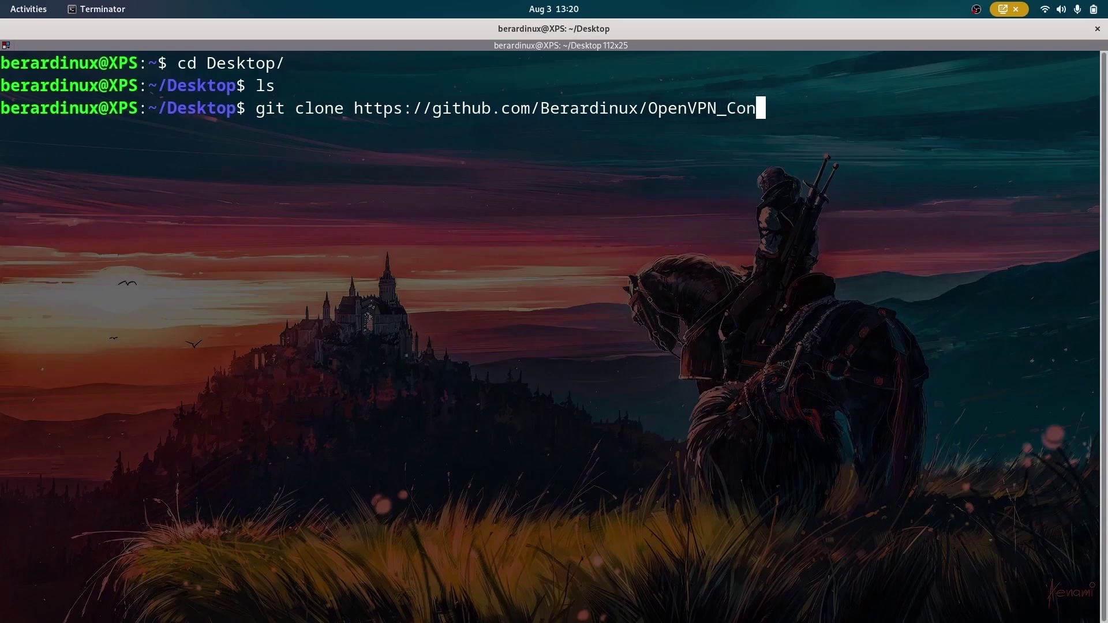
{"action": "type", "text": "nect"}
{"action": "key", "text": "Return"}
Step: List the Desktop contents, then open the OpenVPN_Connect desktop folder in Files
{"action": "type", "text": "ls"}
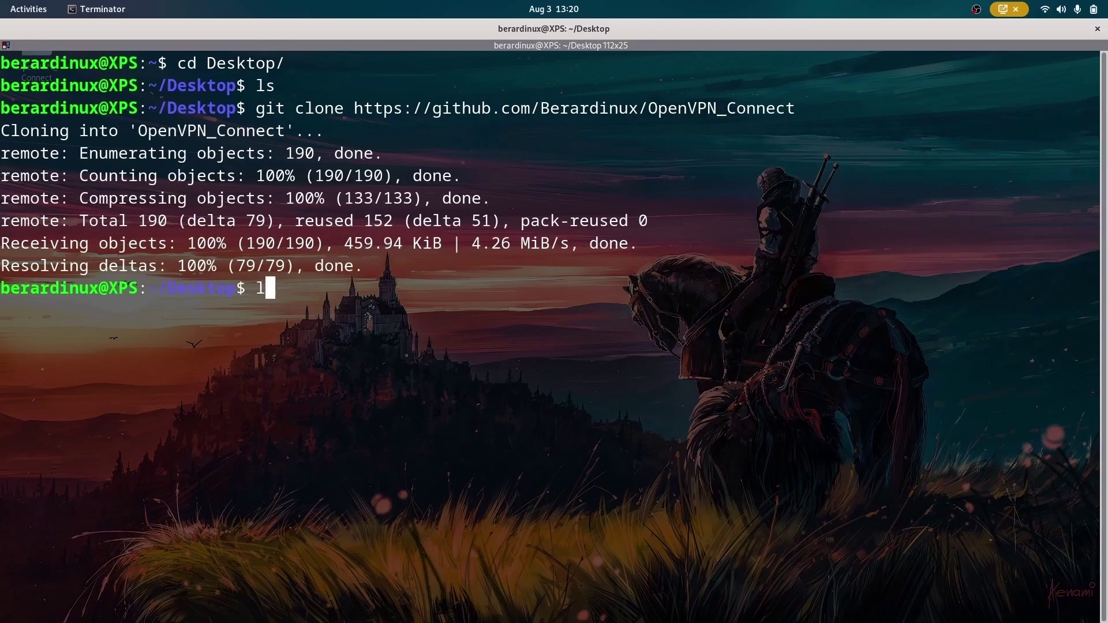
{"action": "key", "text": "Return"}
{"action": "key", "text": "ctrl+alt+Right"}
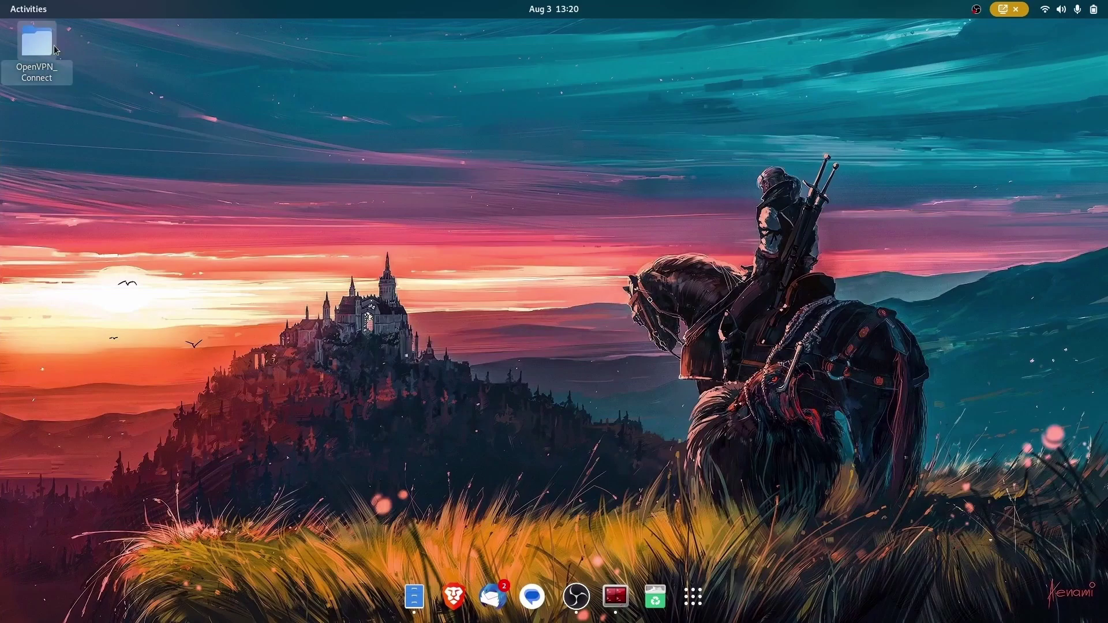
{"action": "double_click", "coordinate": [55, 70]}
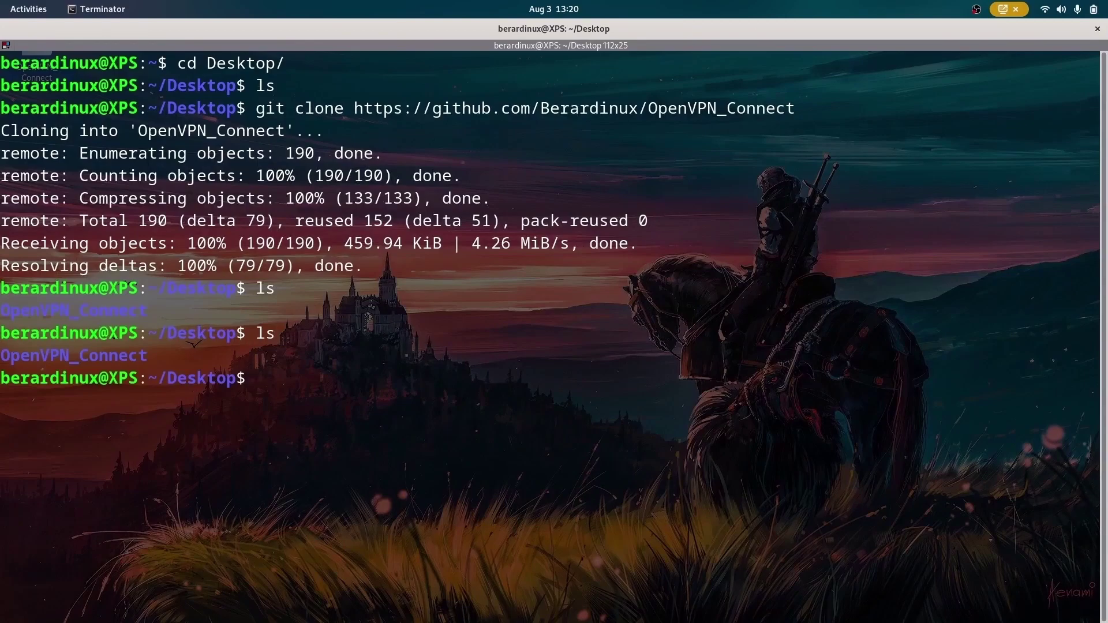
Step: Move into OpenVPN_Connect, list its files and try running ./install.sh without sudo
{"action": "type", "text": "cd O"}
{"action": "key", "text": "Tab"}
{"action": "key", "text": "Return"}
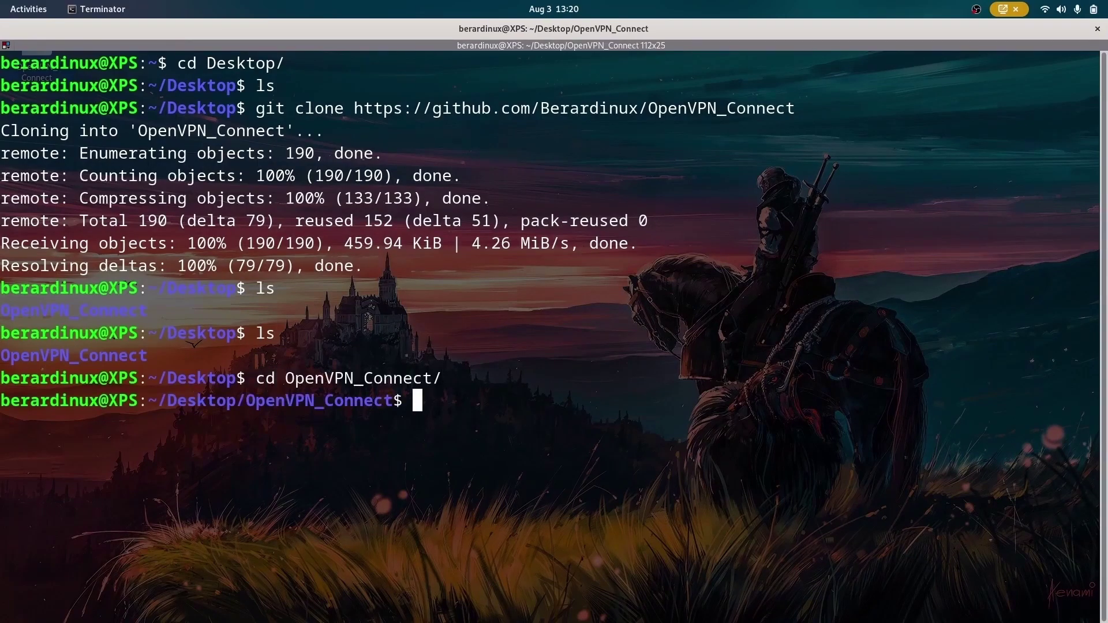
{"action": "key", "text": "ctrl+l"}
{"action": "type", "text": "ls"}
{"action": "key", "text": "Return"}
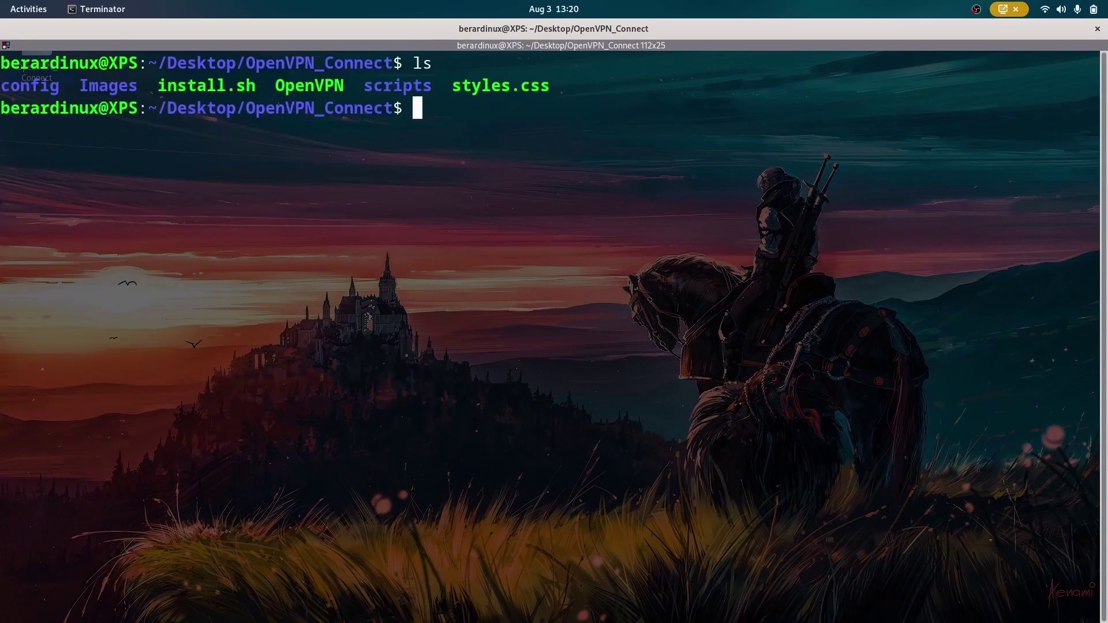
{"action": "type", "text": "./i"}
{"action": "key", "text": "Tab"}
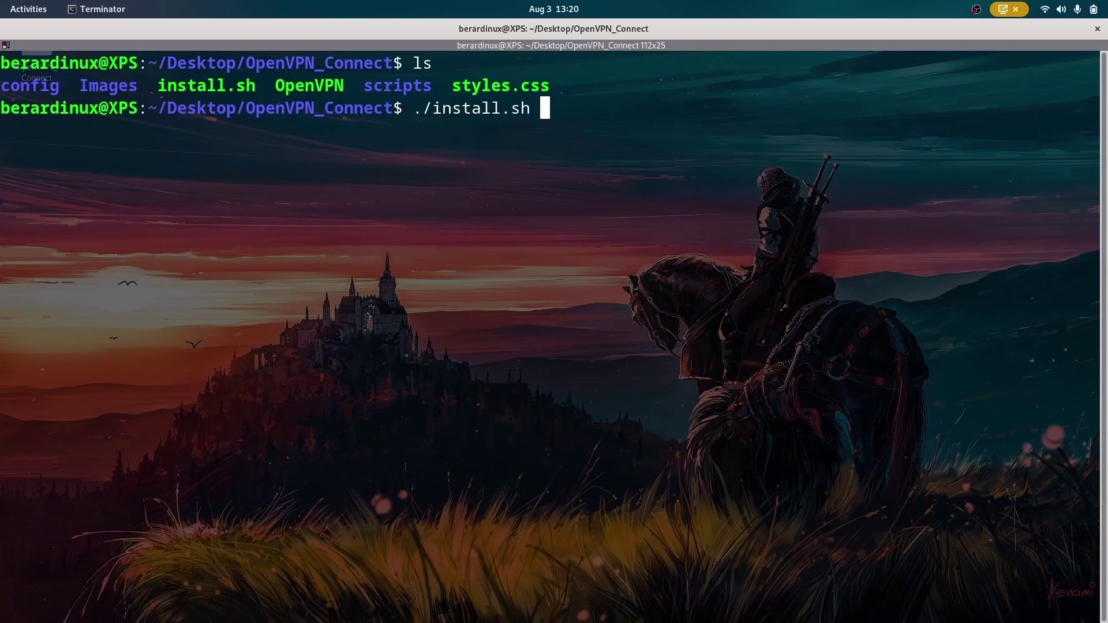
{"action": "key", "text": "Return"}
{"action": "type", "text": "ls"}
{"action": "key", "text": "Return"}
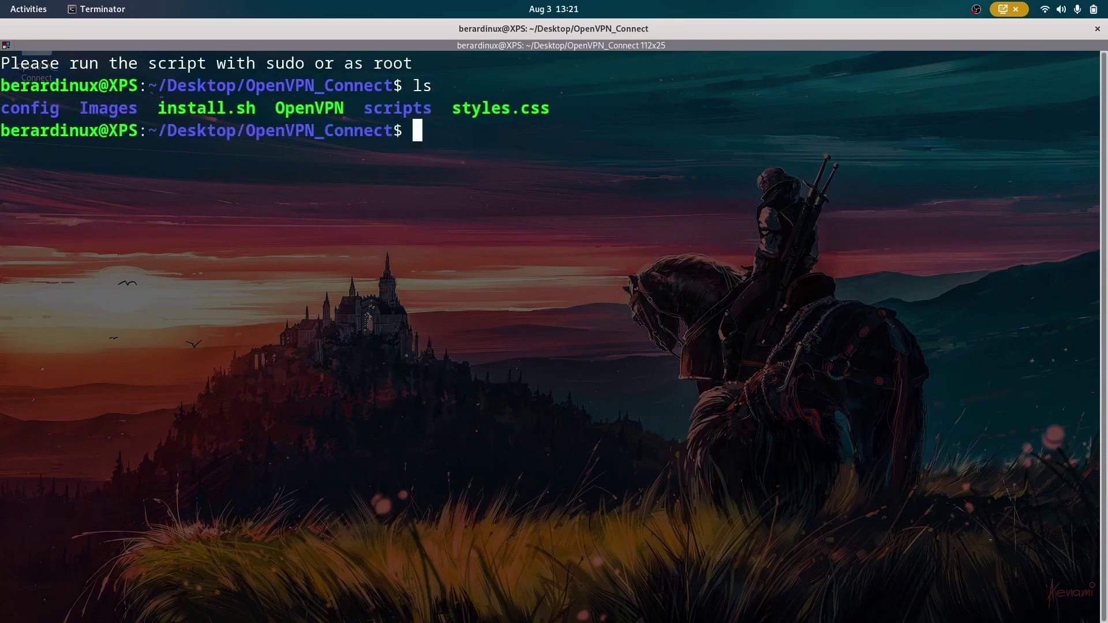
Step: Run sudo ./install.sh, enter the password and answer Y to install openvpn
{"action": "type", "text": "sudo ./i"}
{"action": "key", "text": "Tab"}
{"action": "key", "text": "Return"}
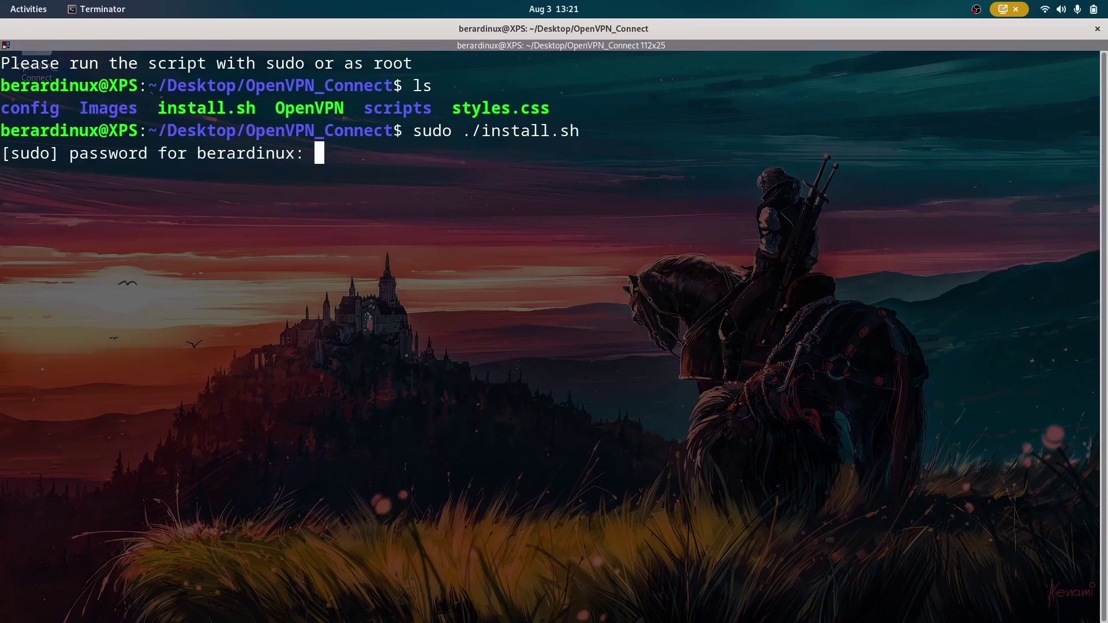
{"action": "key", "text": "Return"}
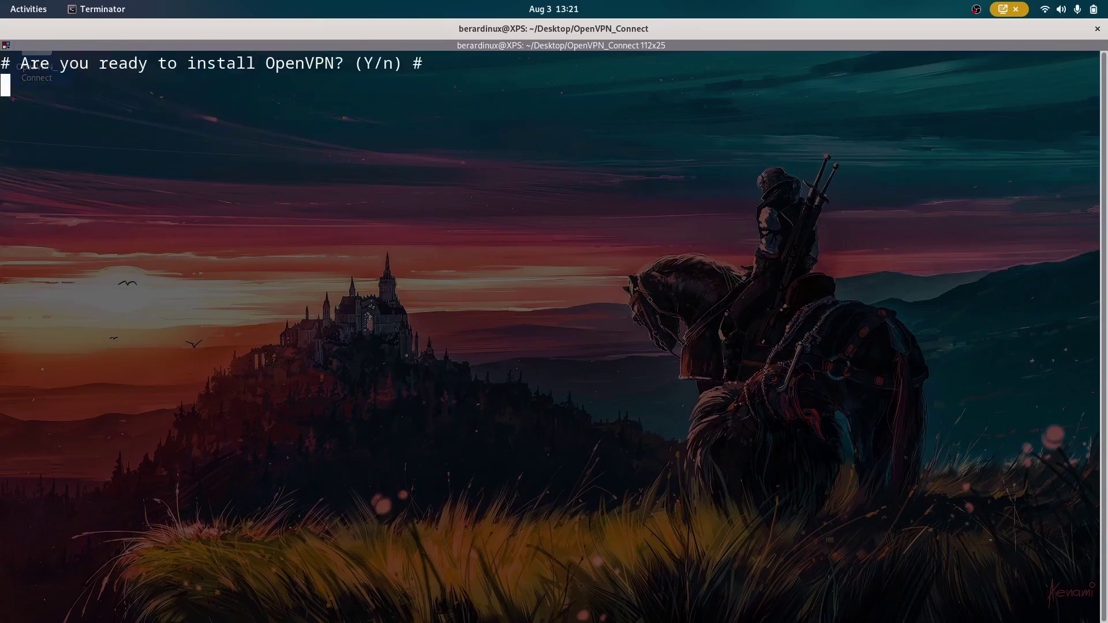
{"action": "type", "text": "Y"}
{"action": "type", "text": "n"}
{"action": "key", "text": "BackSpace"}
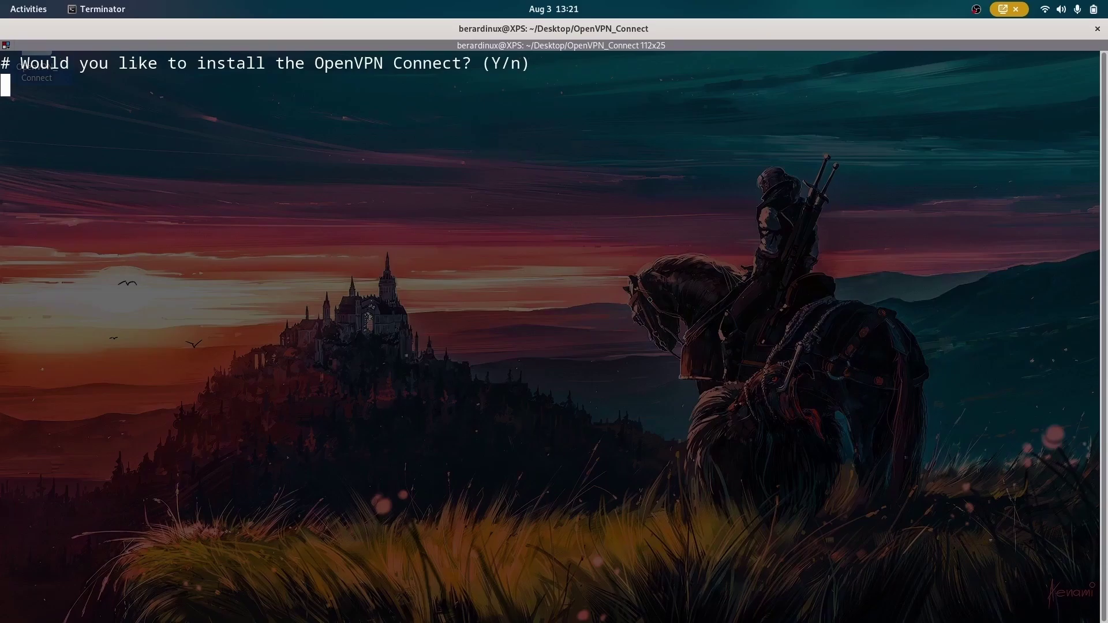
{"action": "key", "text": "Return"}
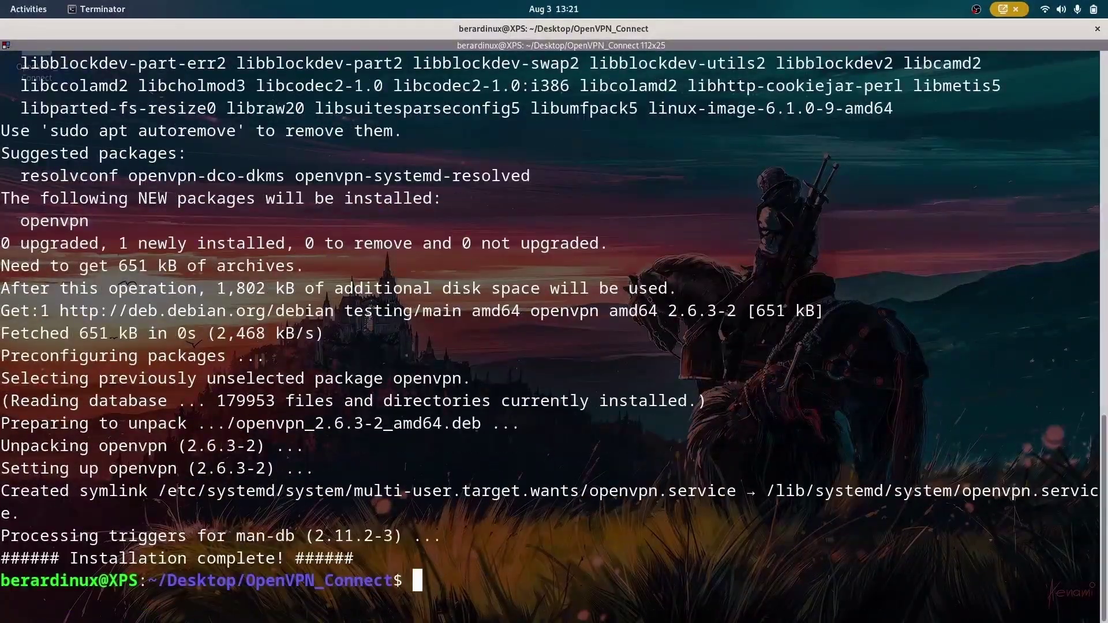
Step: Close the OpenVPN_Connect Files window and launch OpenVPN from the second page of the app grid
{"action": "key", "text": "super+Page_Down"}
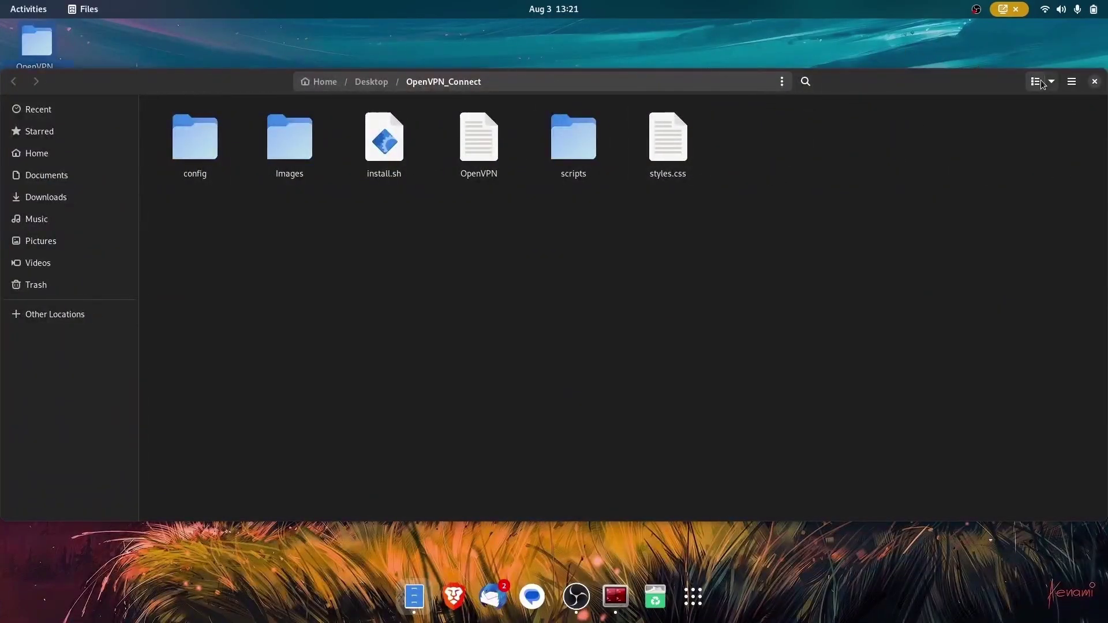
{"action": "left_click", "coordinate": [1094, 81]}
{"action": "key", "text": "super"}
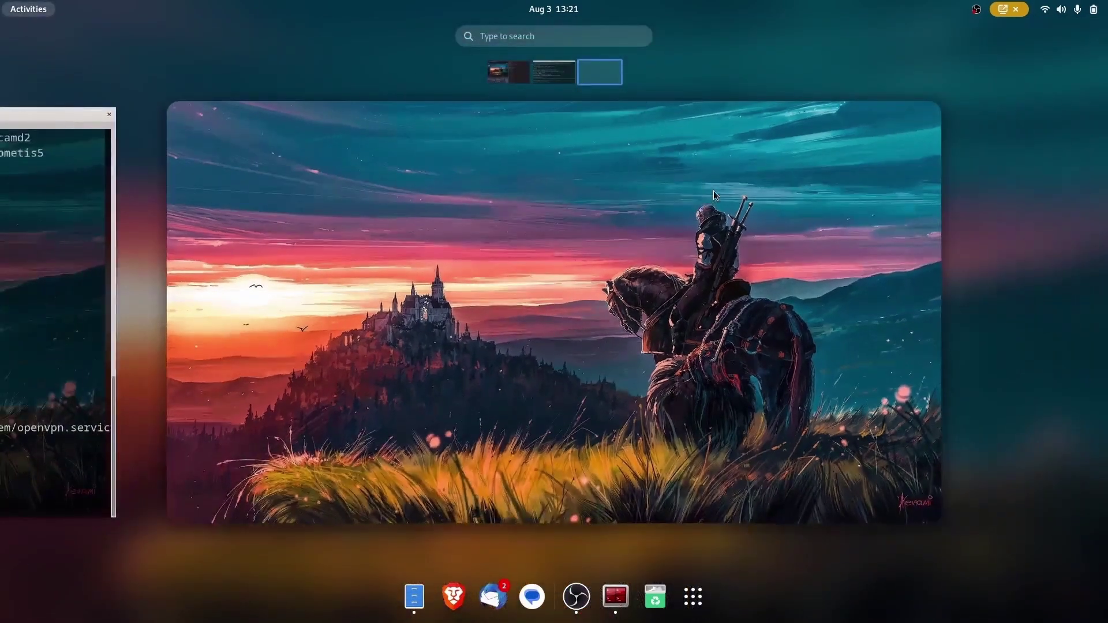
{"action": "key", "text": "super"}
{"action": "scroll", "coordinate": [713, 191], "scroll_direction": "down", "scroll_amount": 1}
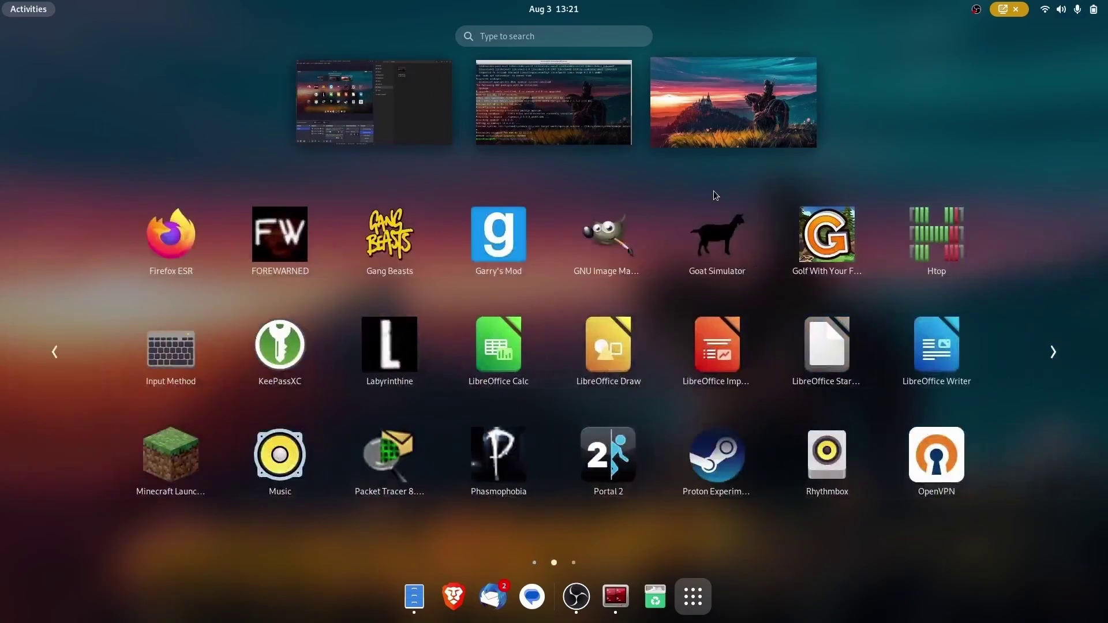
{"action": "left_click", "coordinate": [925, 454]}
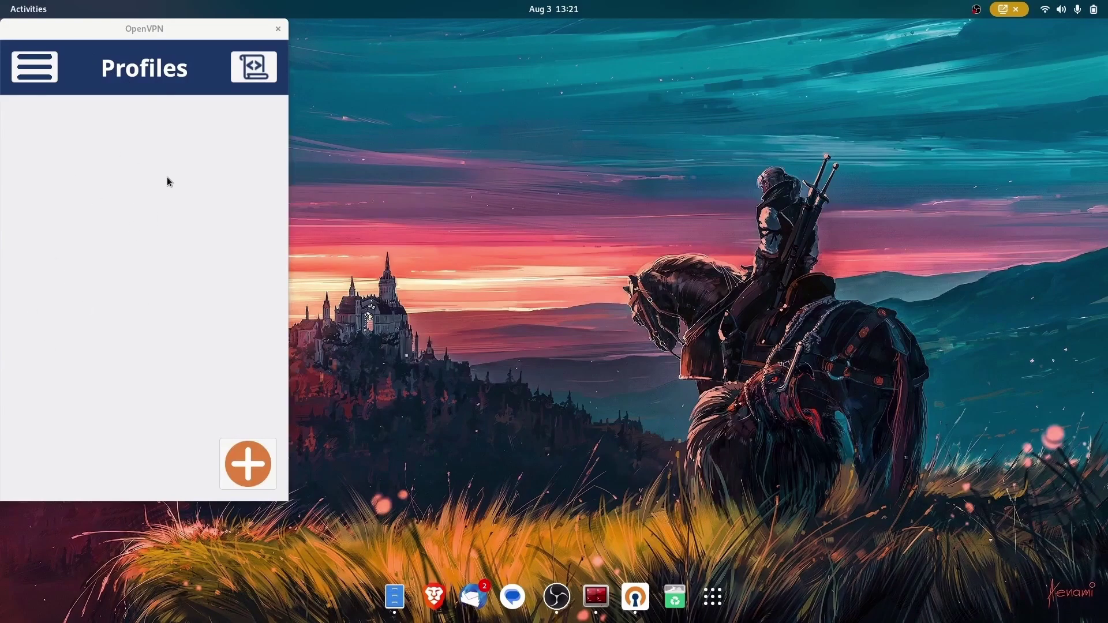
Step: Switch OpenVPN Connect to the dark theme in settings and return to Profiles
{"action": "left_click", "coordinate": [33, 77]}
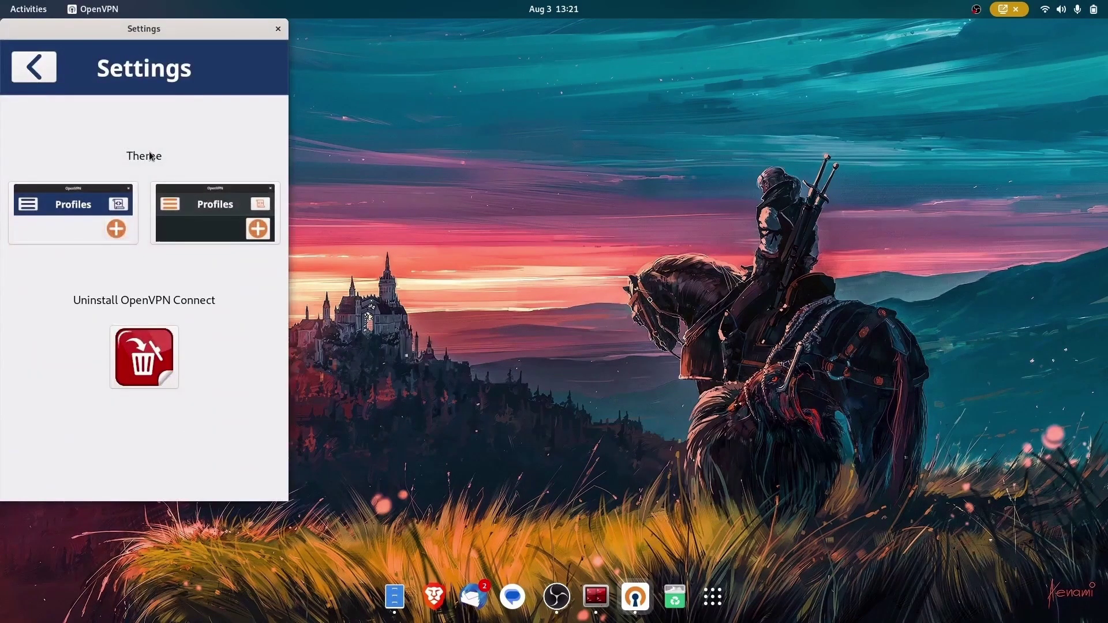
{"action": "left_click", "coordinate": [186, 215]}
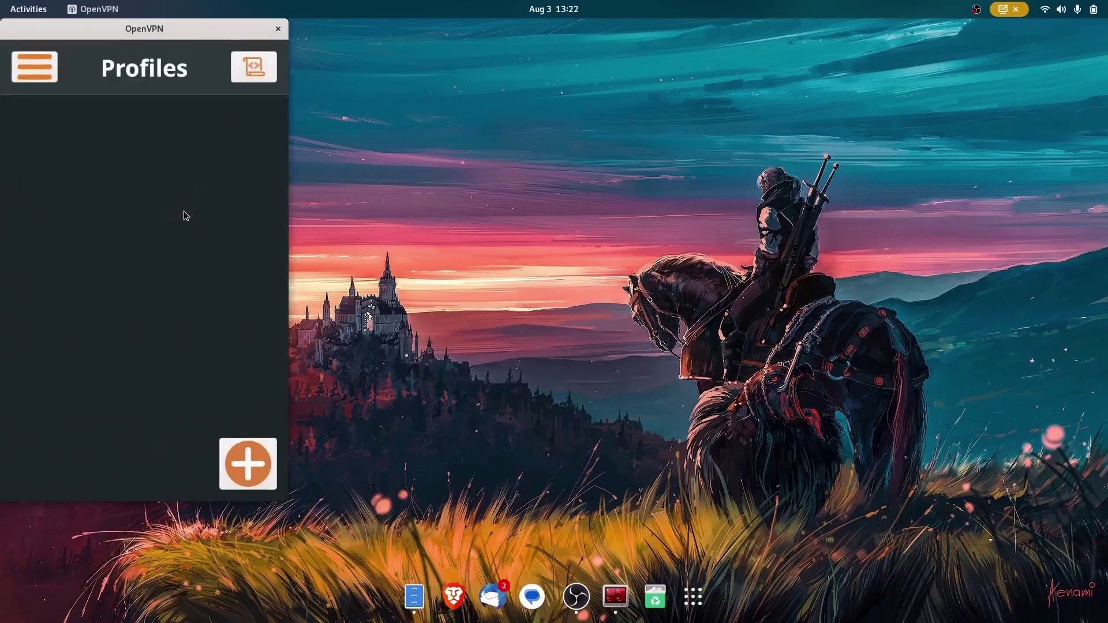
{"action": "left_click", "coordinate": [46, 73]}
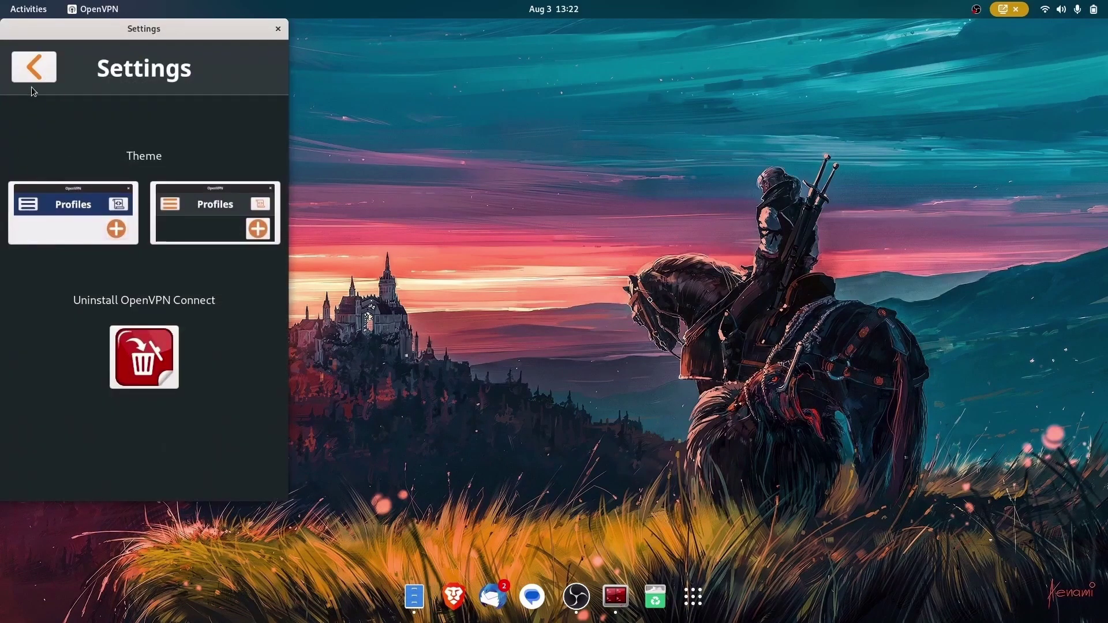
{"action": "left_click", "coordinate": [32, 73]}
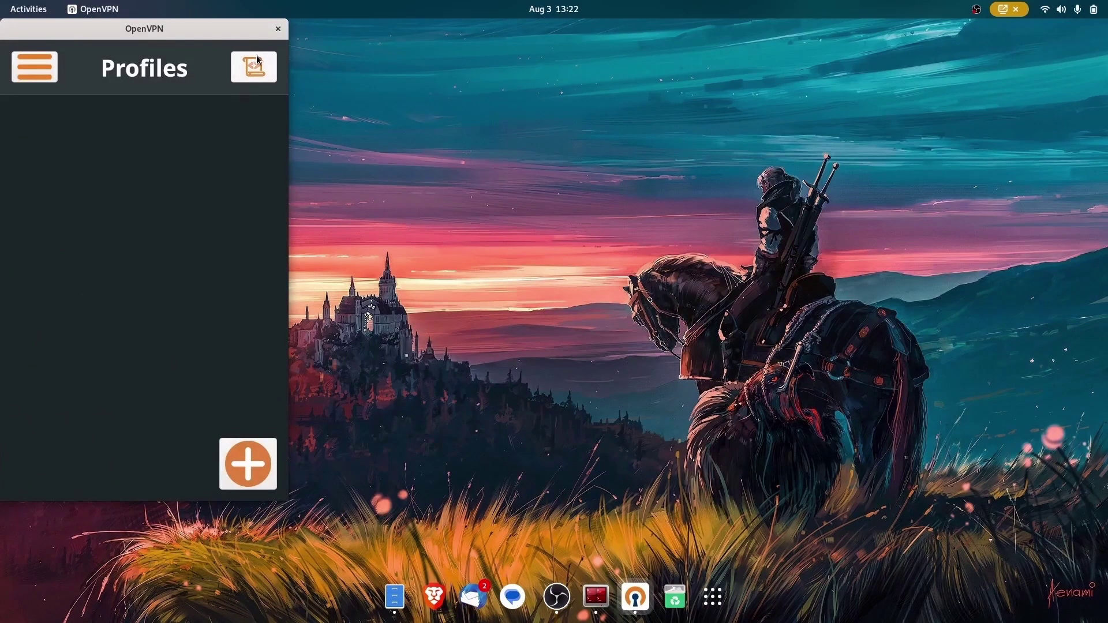
Step: Read the connection logs from the top, then go back to the Profiles list
{"action": "left_click", "coordinate": [242, 68]}
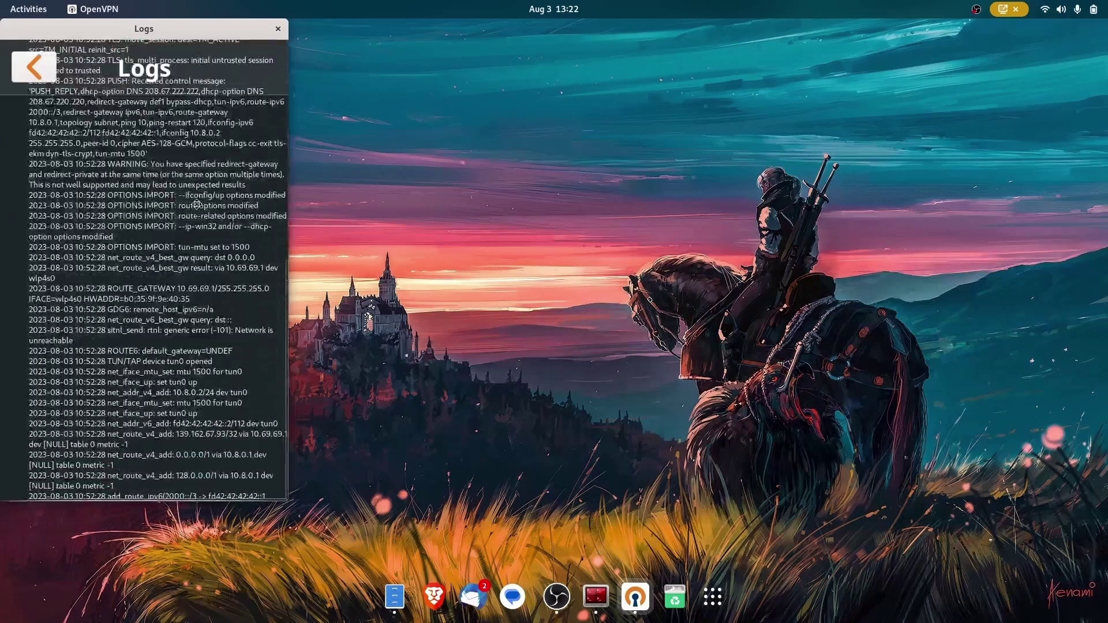
{"action": "scroll", "coordinate": [196, 205], "scroll_direction": "up", "scroll_amount": 5}
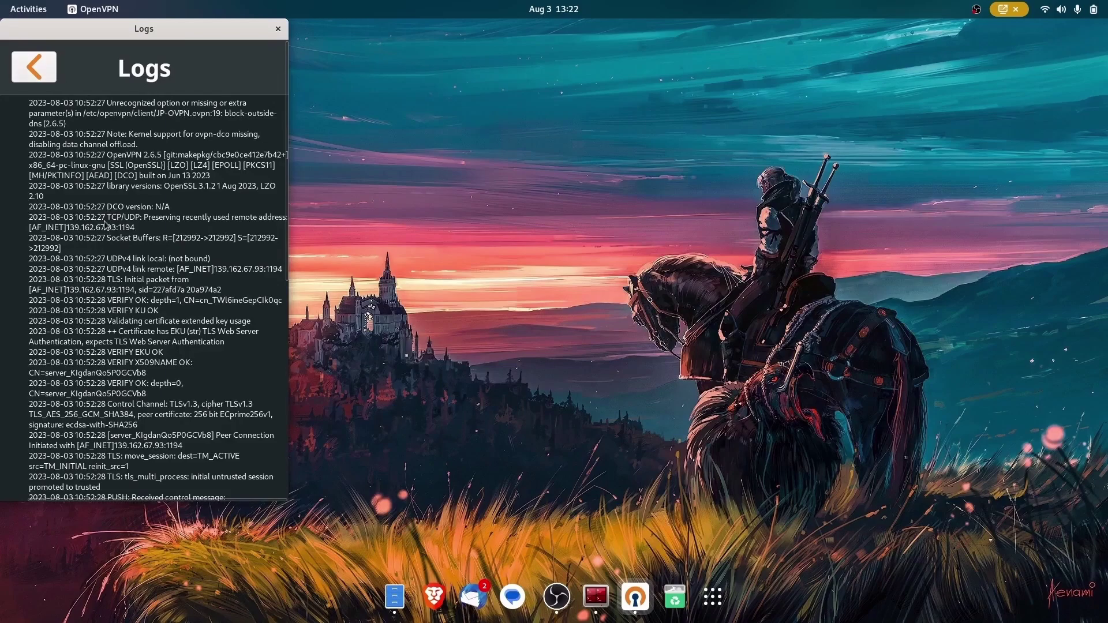
{"action": "left_click", "coordinate": [35, 71]}
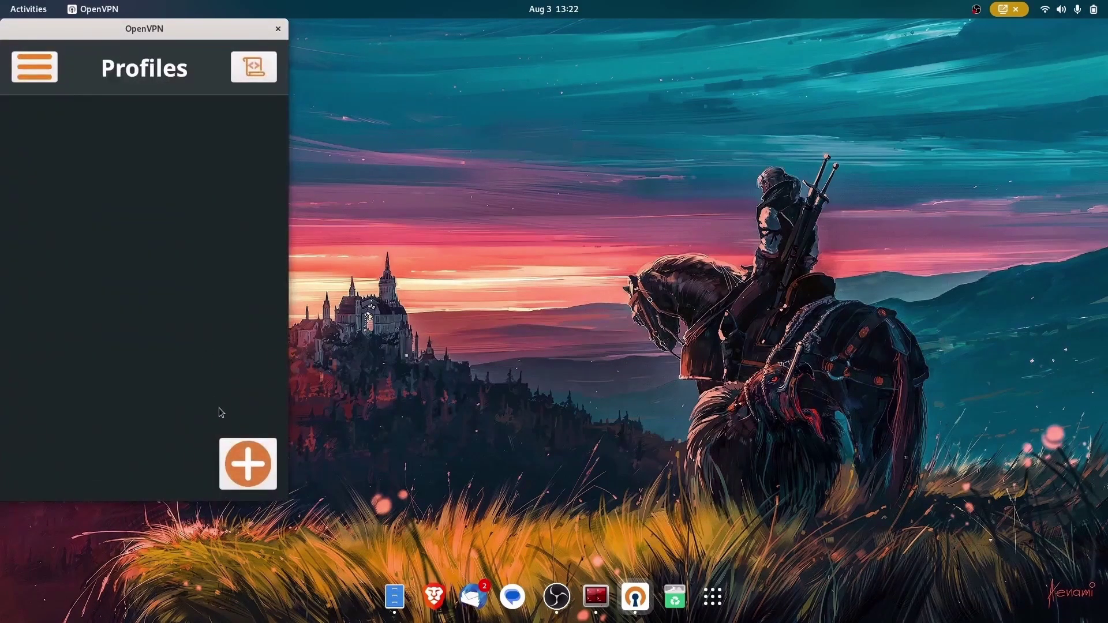
Step: Import Documents/ovpn.bk/JP-OVPN.ovpn, authenticating with the admin password, and dismiss the success message
{"action": "left_click", "coordinate": [249, 464]}
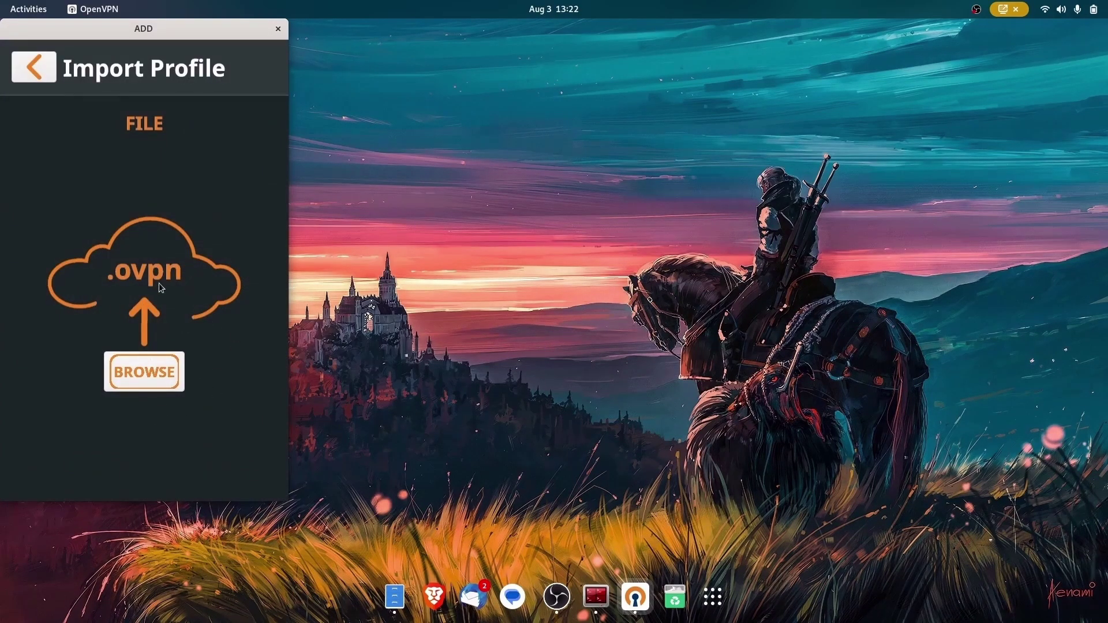
{"action": "left_click", "coordinate": [137, 366]}
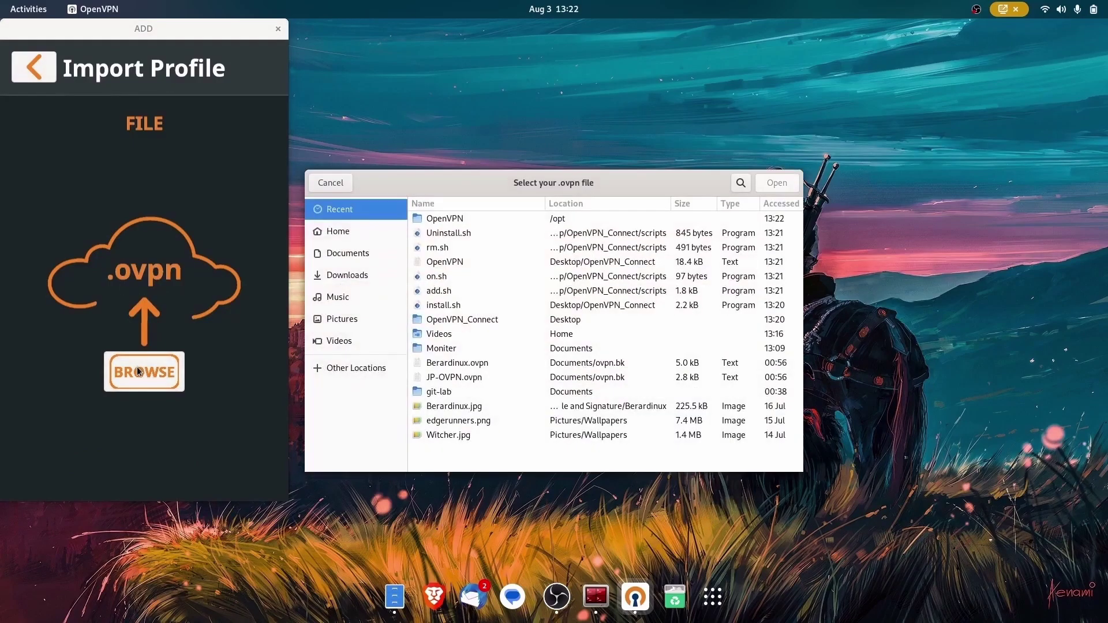
{"action": "left_click", "coordinate": [323, 253]}
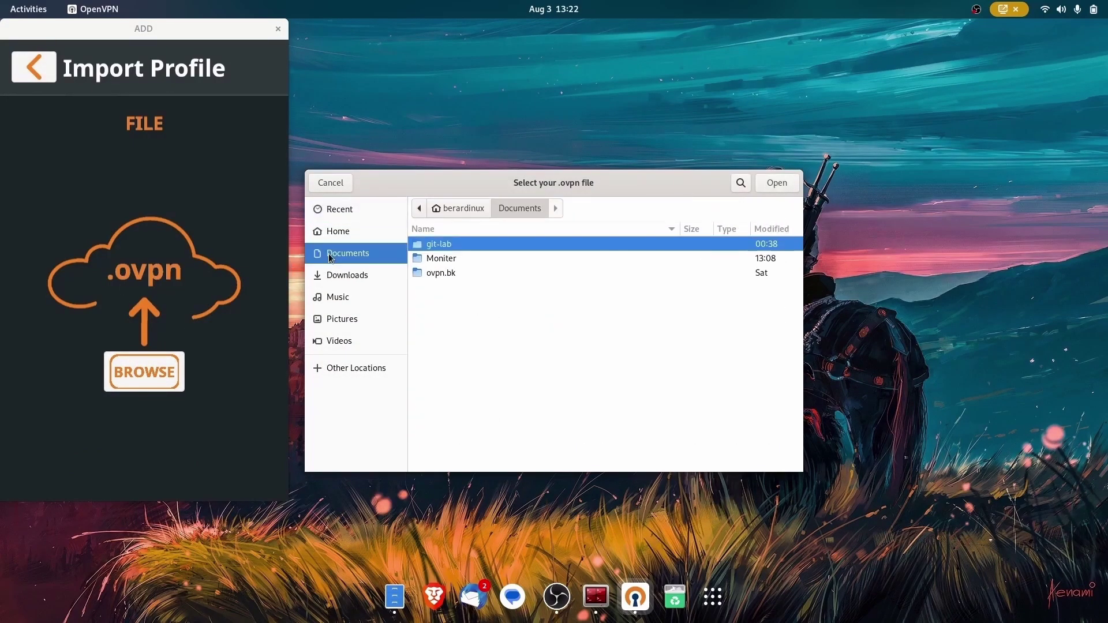
{"action": "double_click", "coordinate": [456, 276]}
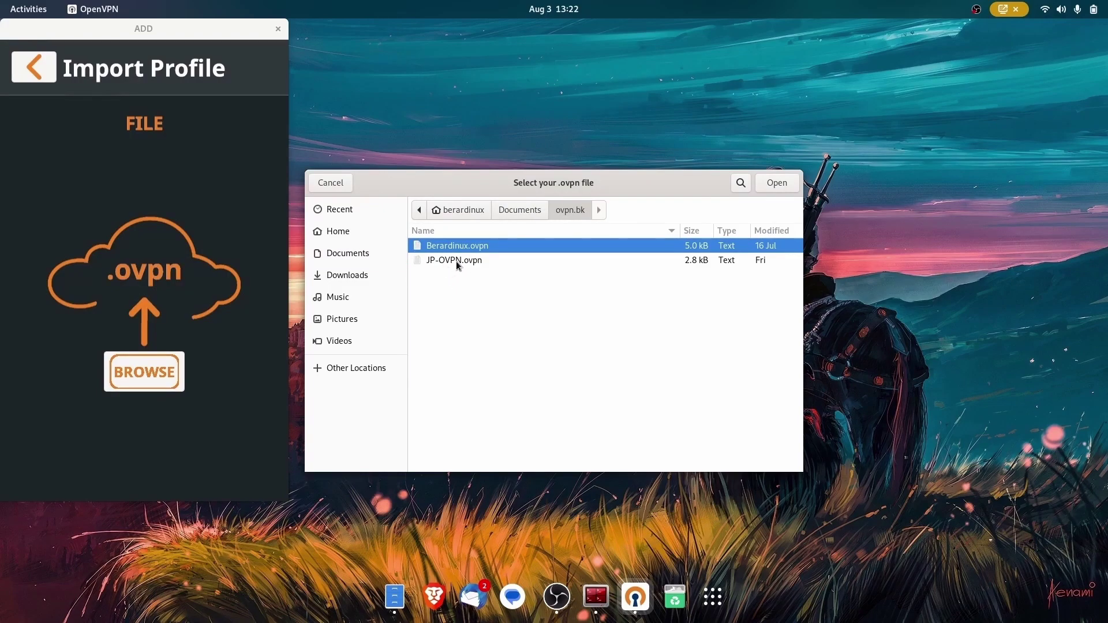
{"action": "double_click", "coordinate": [456, 261]}
{"action": "type", "text": "******"}
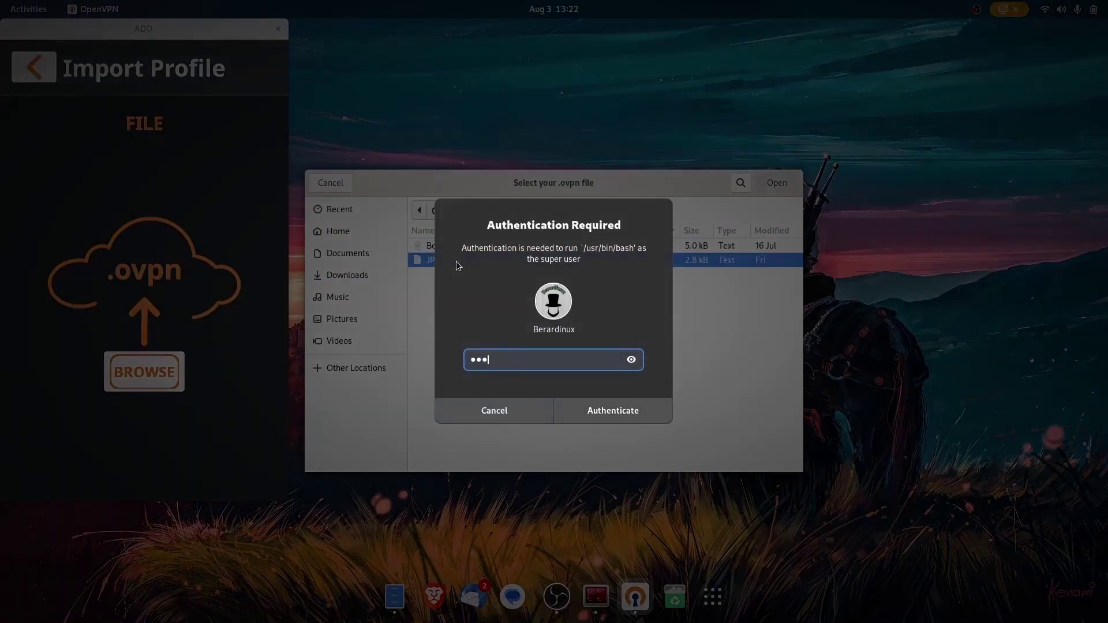
{"action": "type", "text": "*******"}
{"action": "key", "text": "Return"}
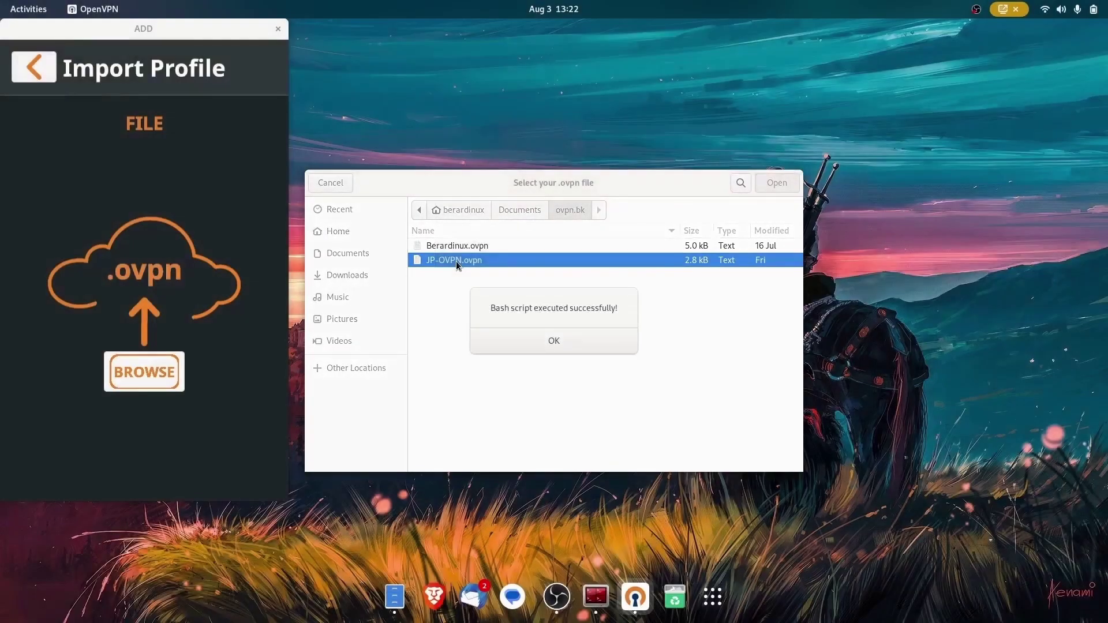
{"action": "left_click", "coordinate": [553, 341]}
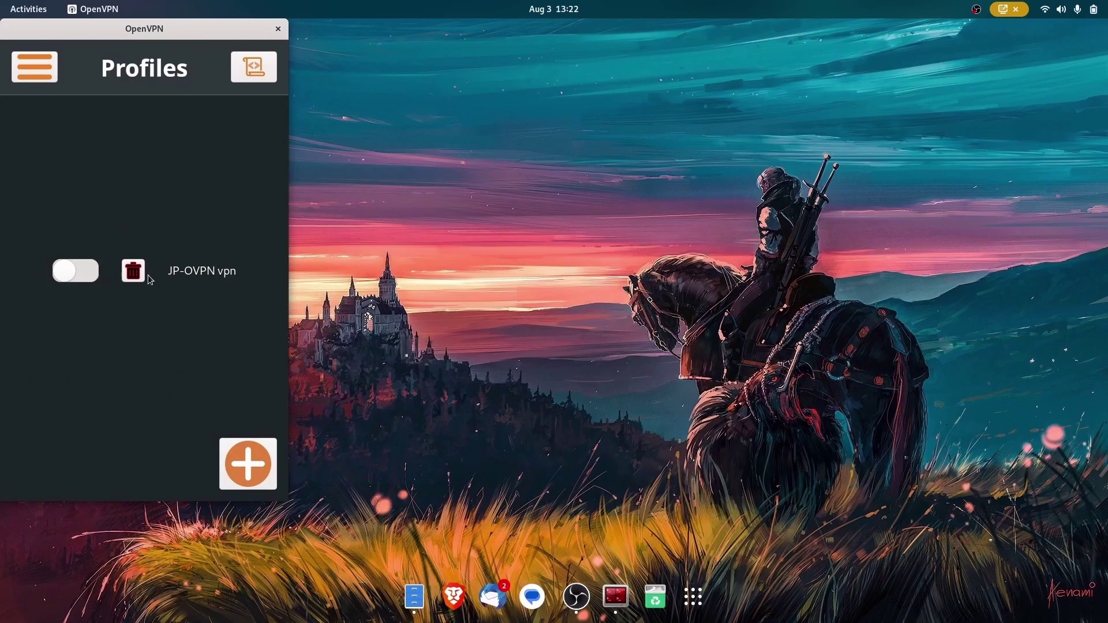
Step: Search 'where is my ip location' in Brave, open iplocation.net, then toggle on JP-OVPN vpn
{"action": "left_click", "coordinate": [454, 594]}
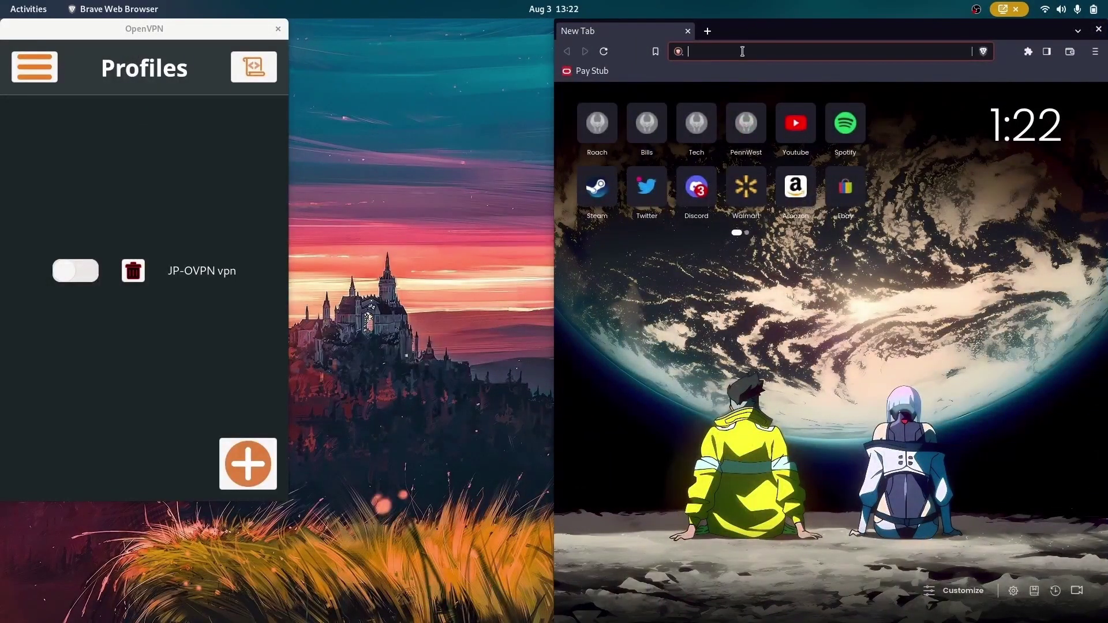
{"action": "type", "text": "where"}
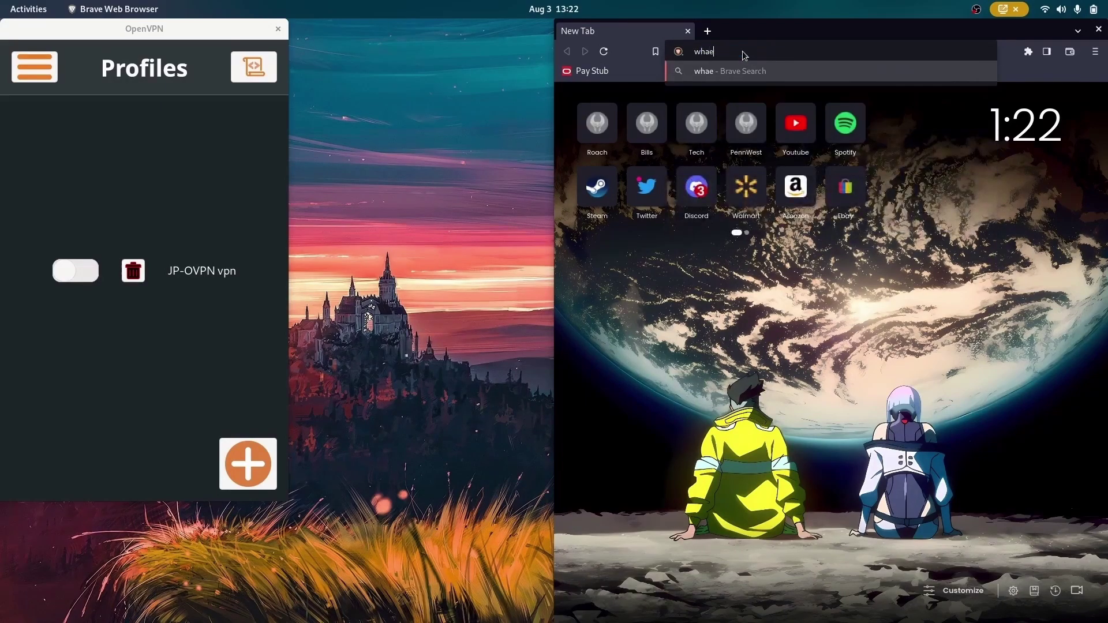
{"action": "type", "text": " is my"}
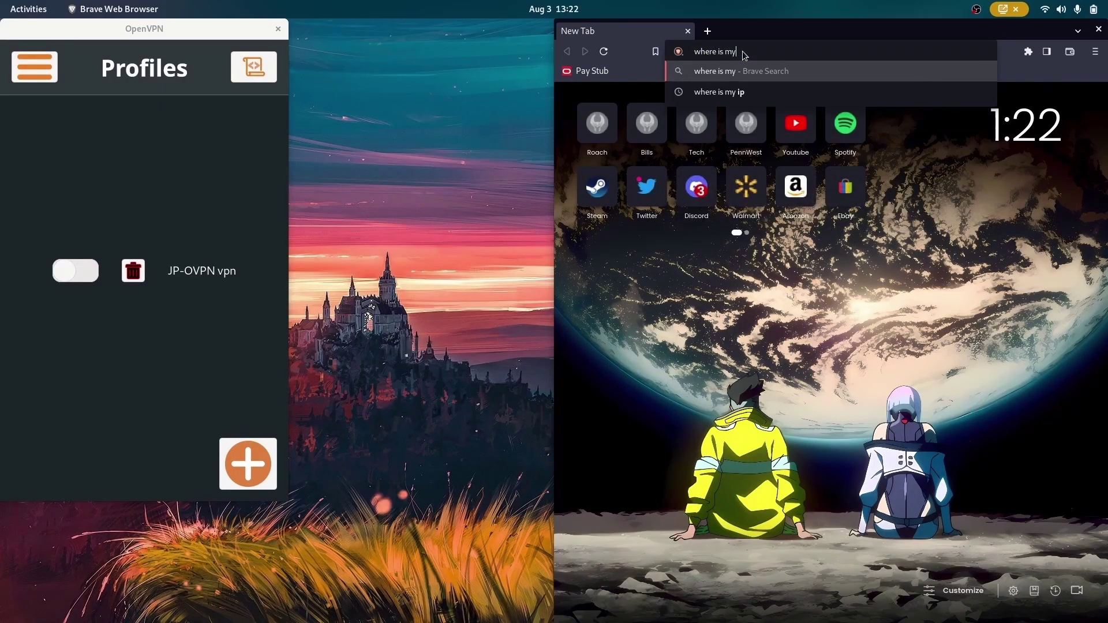
{"action": "type", "text": " ip location"}
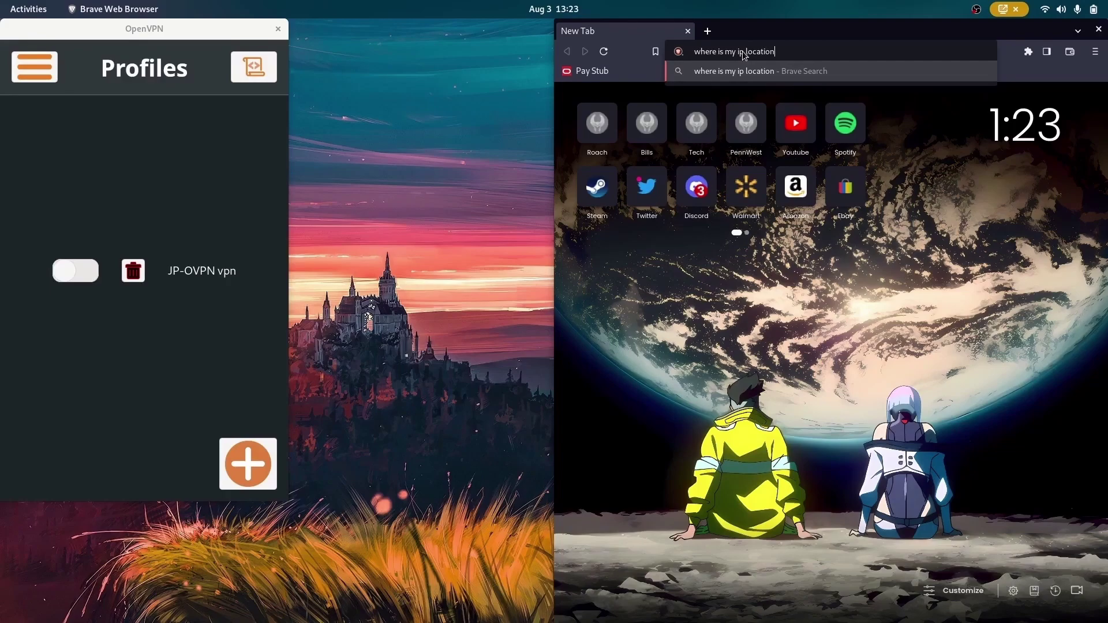
{"action": "key", "text": "Return"}
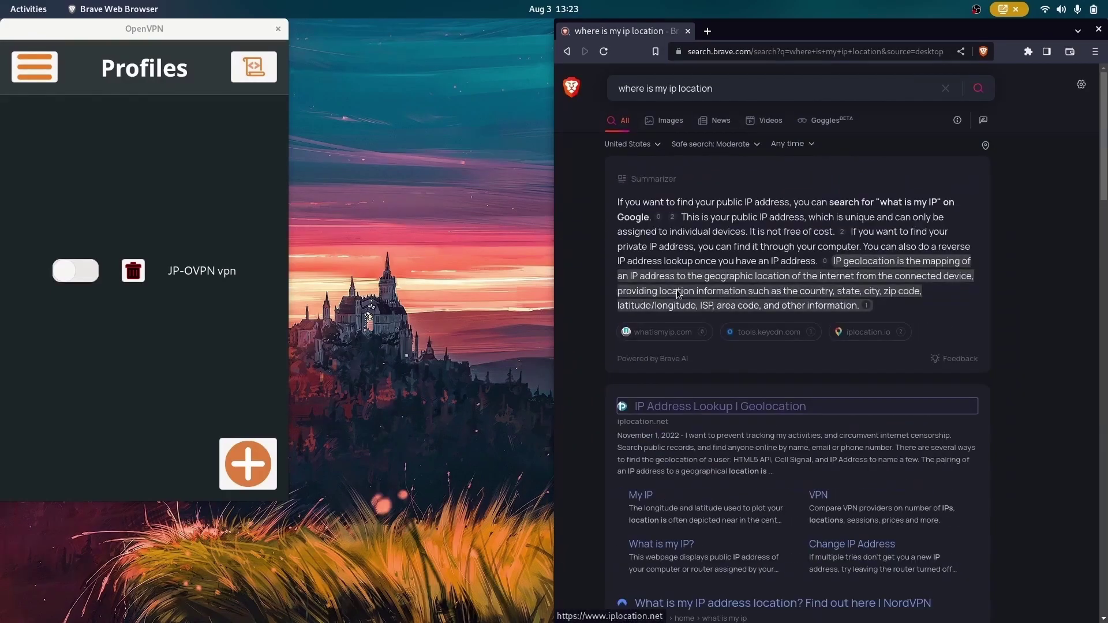
{"action": "left_click", "coordinate": [678, 404]}
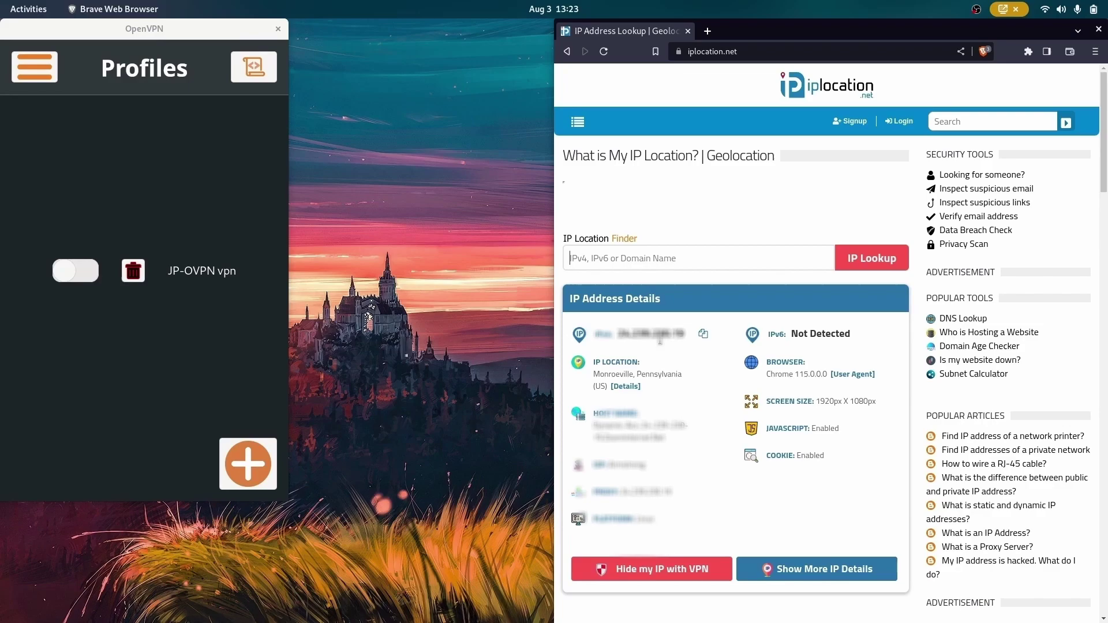
{"action": "left_click", "coordinate": [68, 274]}
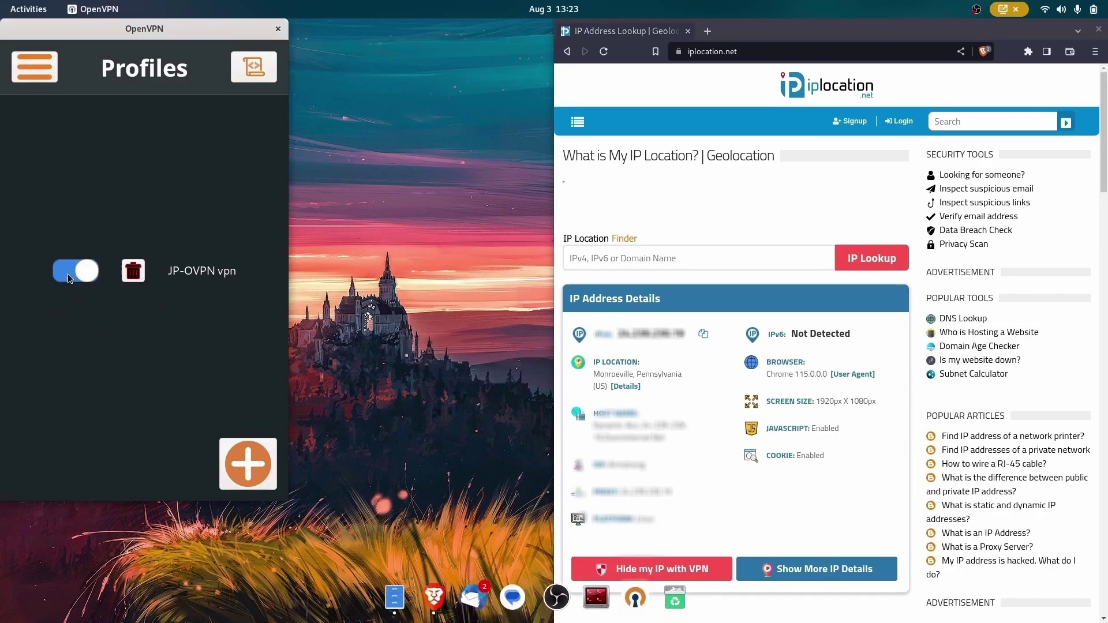
Step: Authenticate the JP-OVPN connection and reload iplocation.net to confirm a Tokyo, Japan address
{"action": "type", "text": "•"}
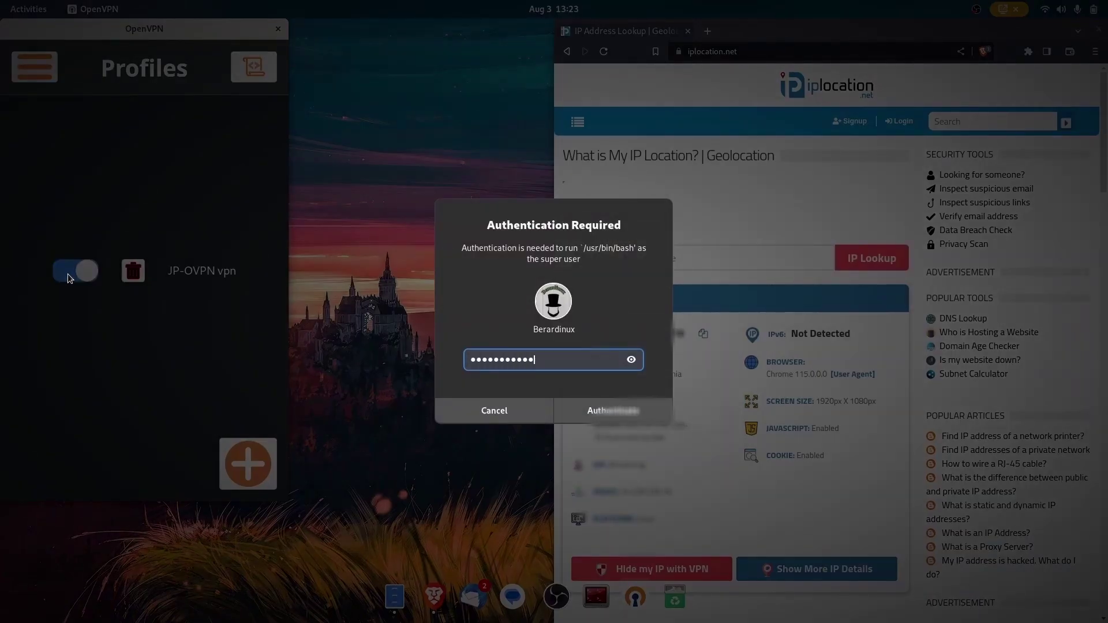
{"action": "key", "text": "Return"}
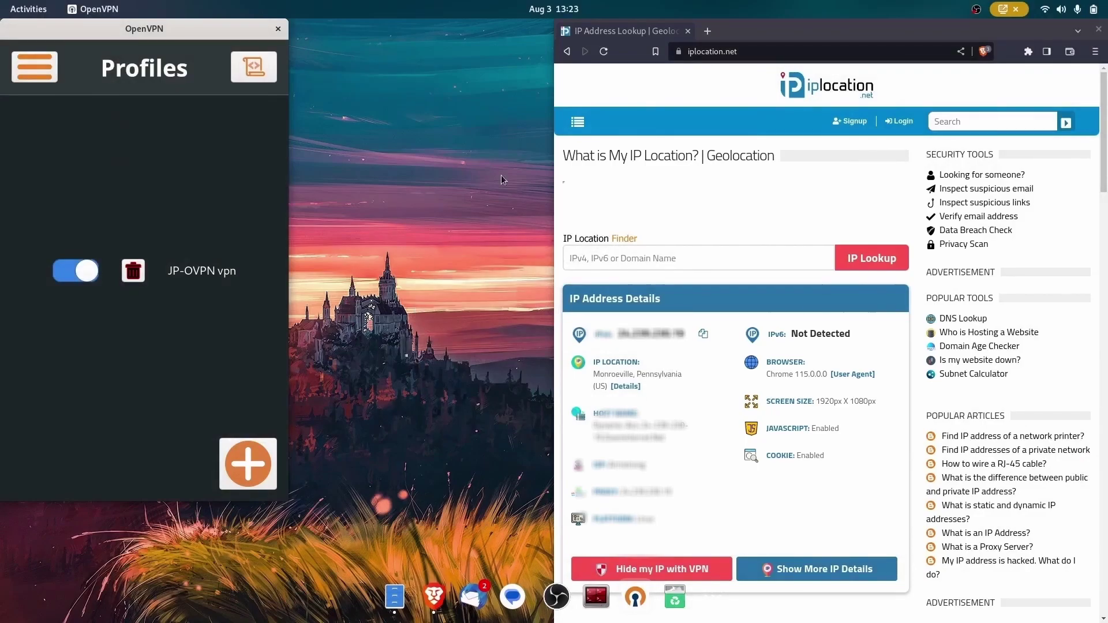
{"action": "left_click", "coordinate": [603, 52]}
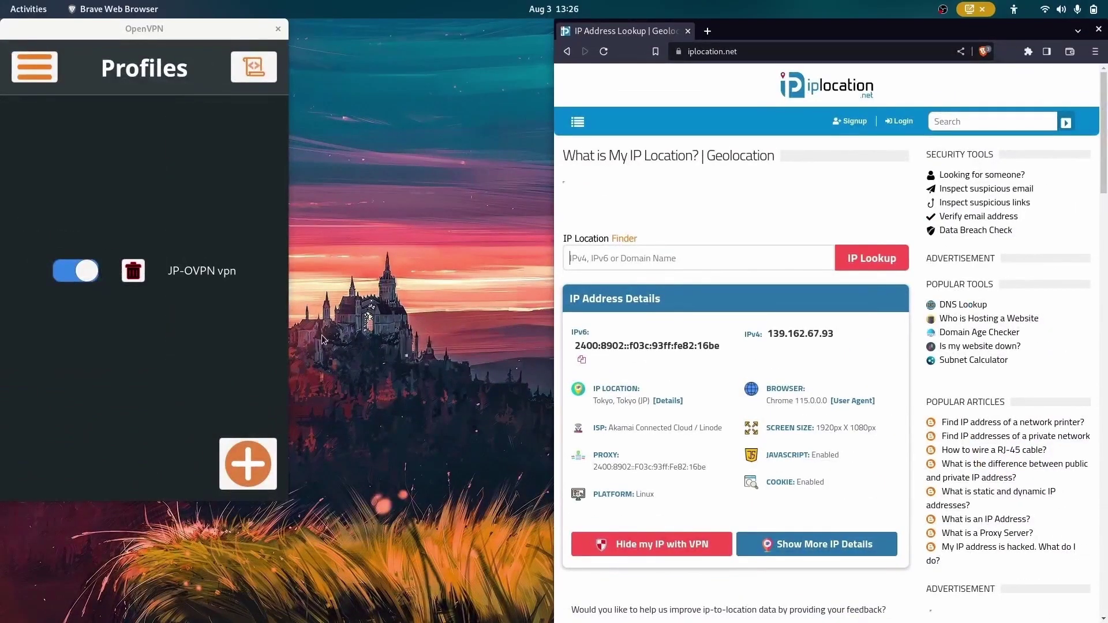
Step: Switch JP-OVPN vpn off again, authenticating with the password
{"action": "left_click", "coordinate": [75, 272]}
{"action": "type", "text": "••"}
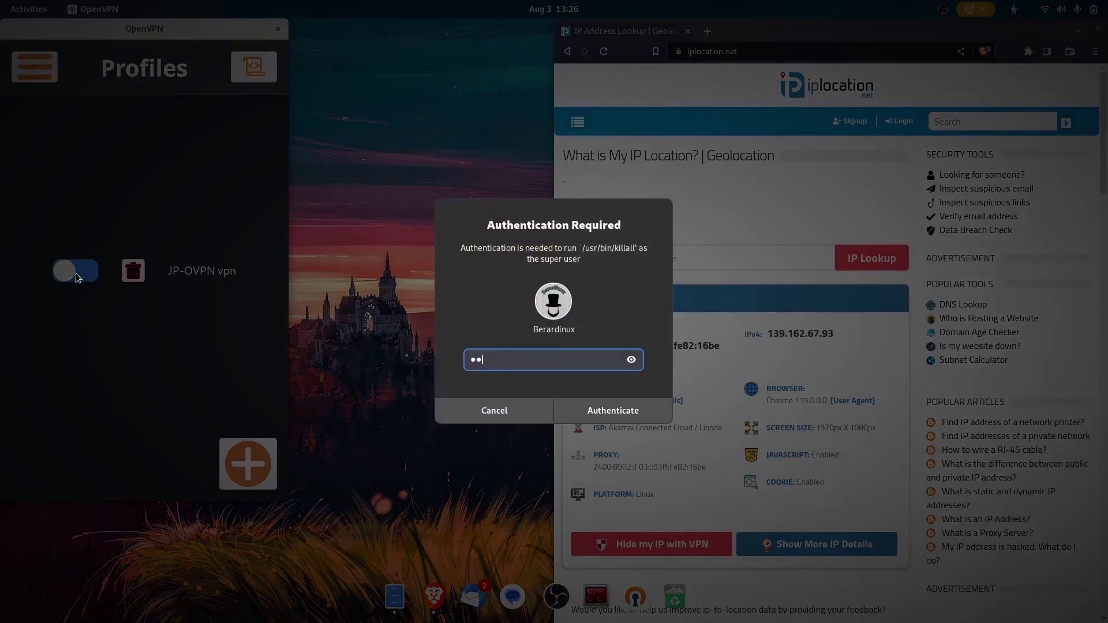
{"action": "key", "text": "Return"}
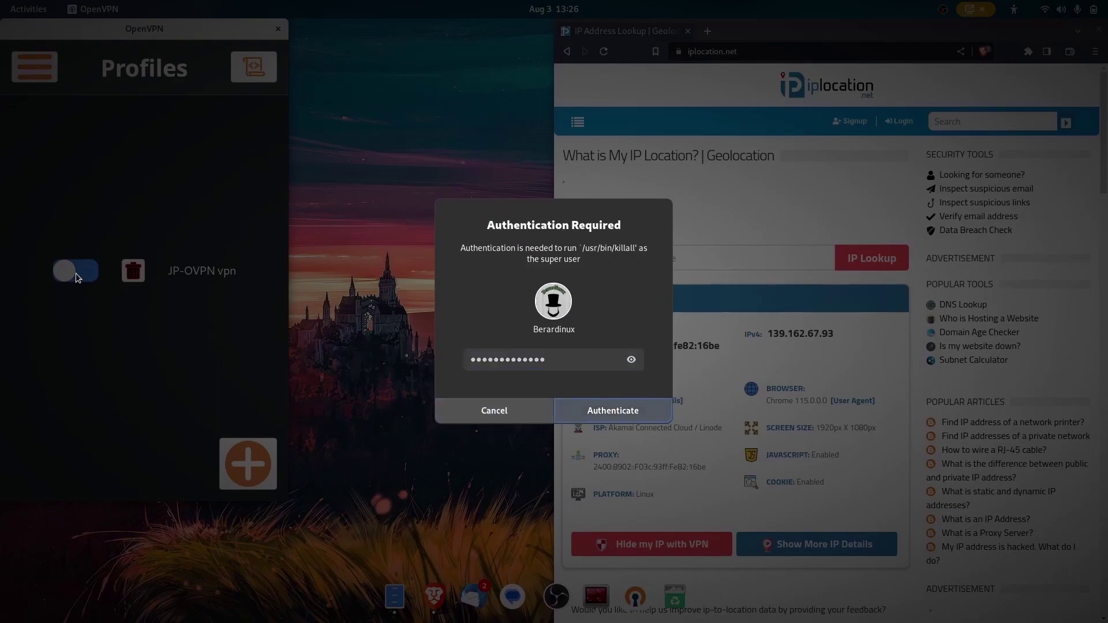
Step: Import the second .ovpn file from Documents/ovpn.bk as Berardinux vpn, authenticating with the password
{"action": "left_click", "coordinate": [248, 463]}
{"action": "left_click", "coordinate": [144, 372]}
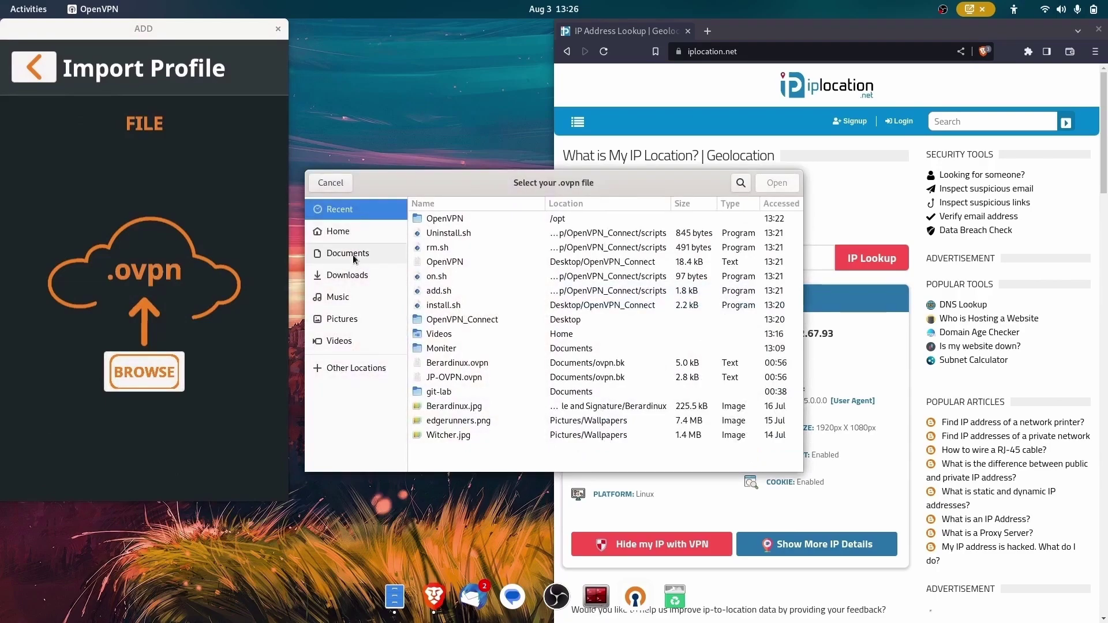
{"action": "left_click", "coordinate": [353, 255]}
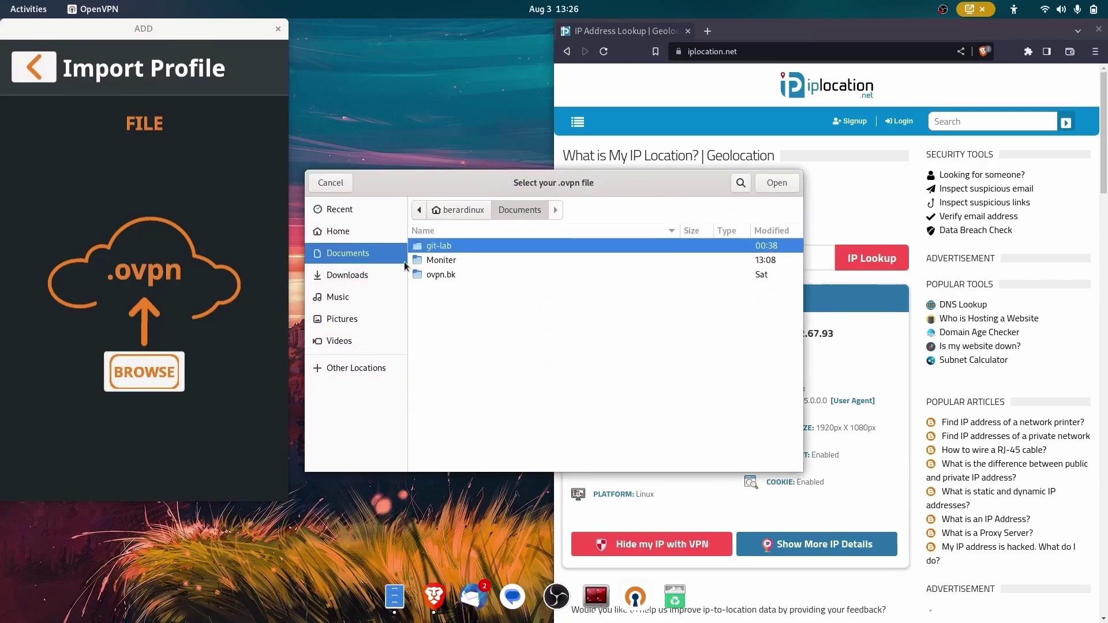
{"action": "double_click", "coordinate": [451, 274]}
{"action": "double_click", "coordinate": [466, 249]}
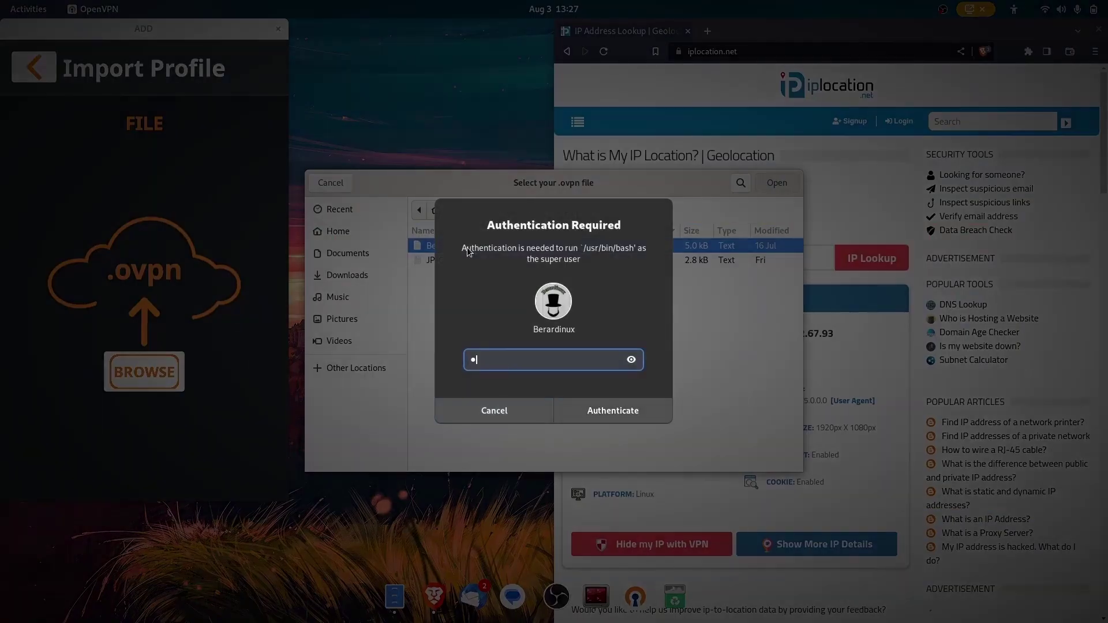
{"action": "type", "text": "*****"}
{"action": "key", "text": "Return"}
{"action": "left_click", "coordinate": [548, 344]}
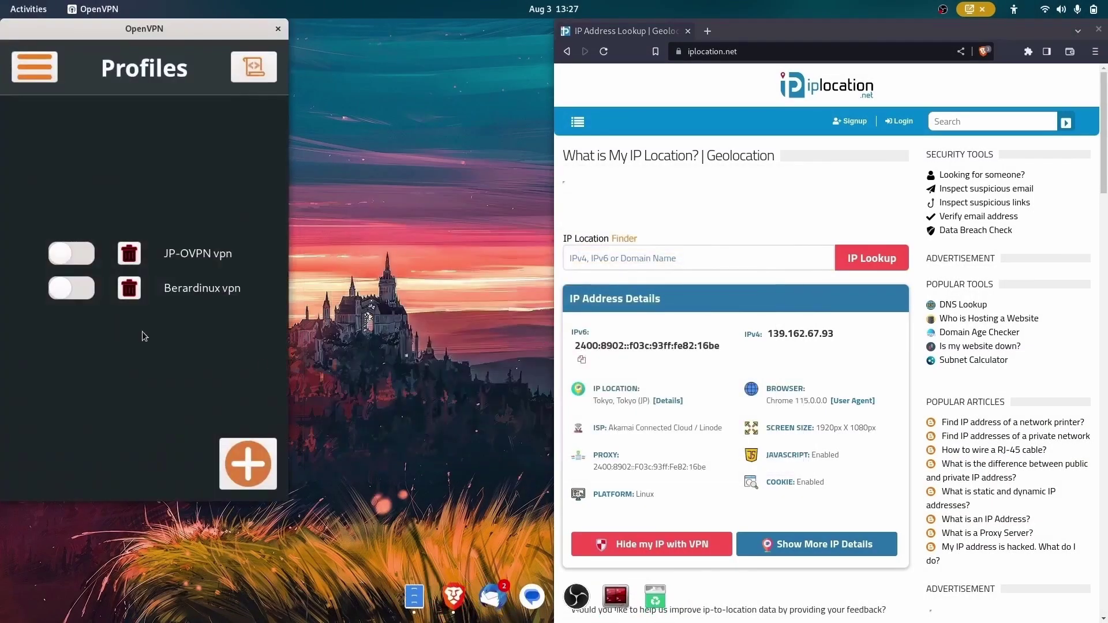
Step: Switch on Berardinux vpn and authenticate with the password
{"action": "left_click", "coordinate": [65, 290]}
{"action": "type", "text": "***"}
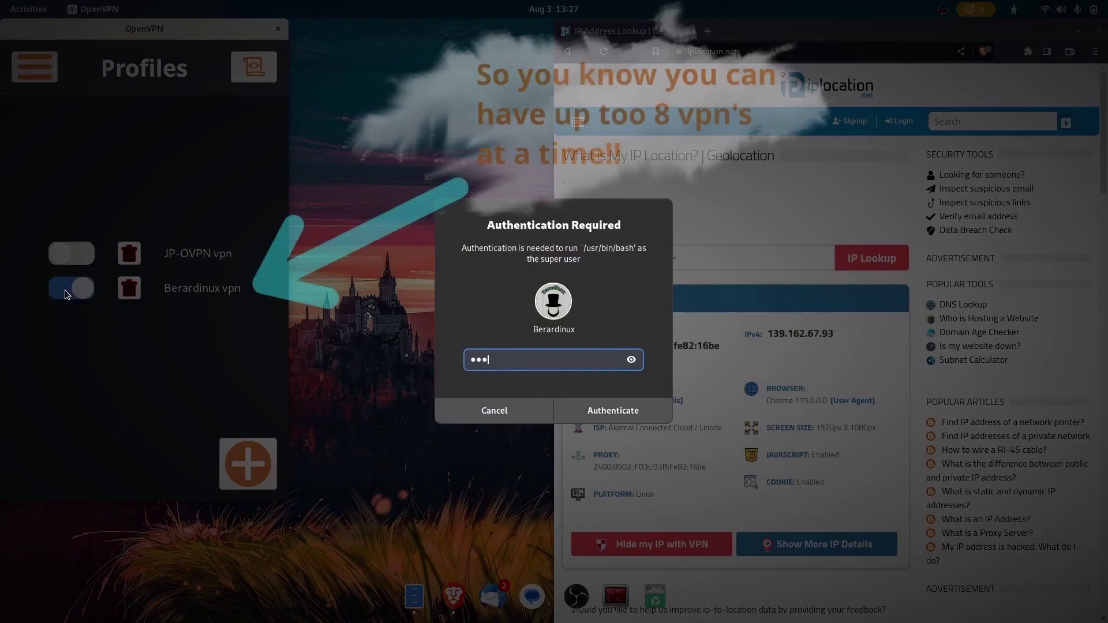
{"action": "type", "text": "**********"}
{"action": "key", "text": "Tab"}
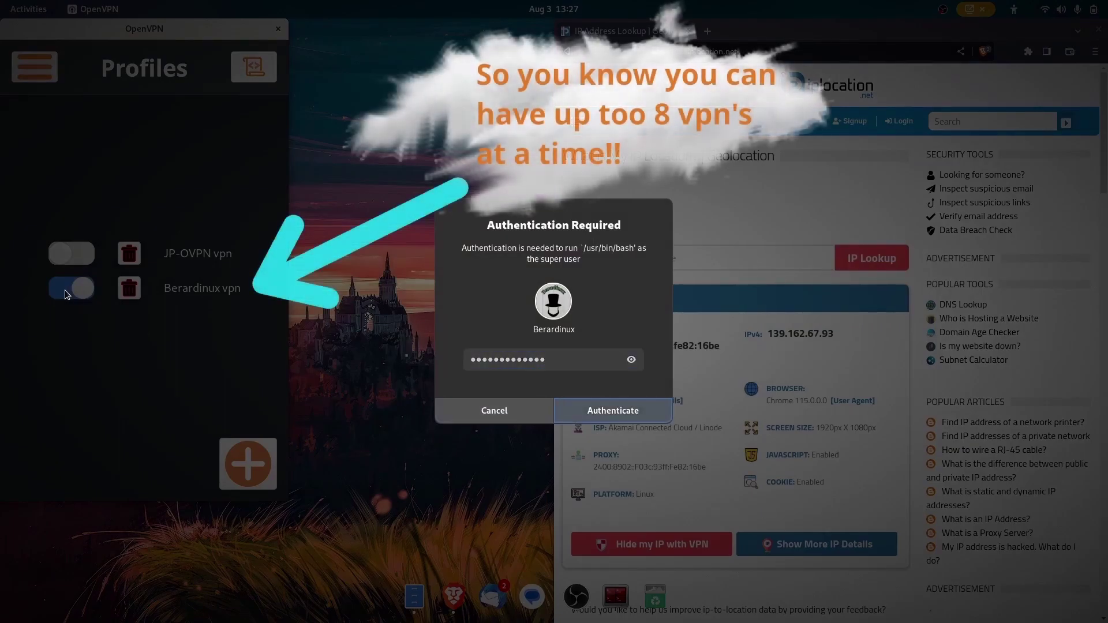
{"action": "key", "text": "Return"}
Step: Switch on JP-OVPN vpn instead, entering the password in both authentication dialogs
{"action": "left_click", "coordinate": [82, 257]}
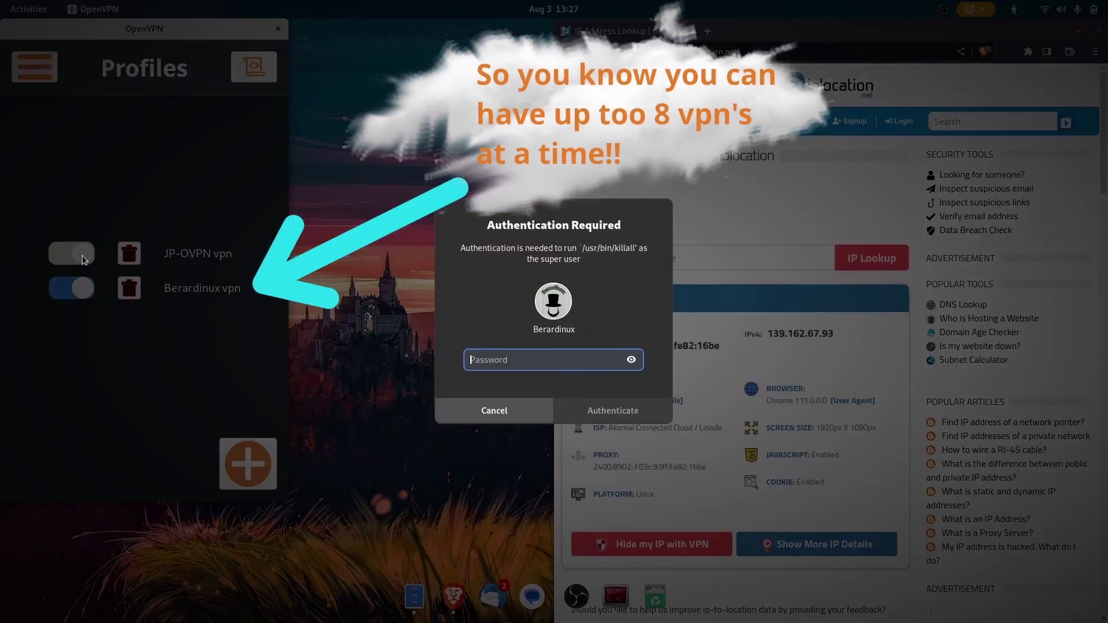
{"action": "type", "text": "**"}
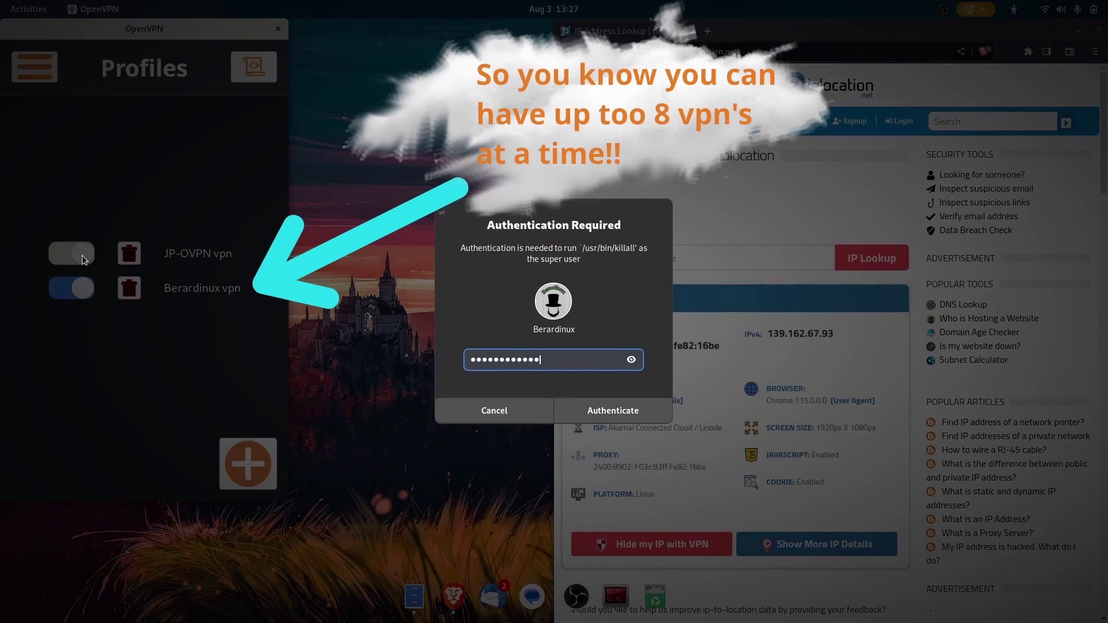
{"action": "key", "text": "Return"}
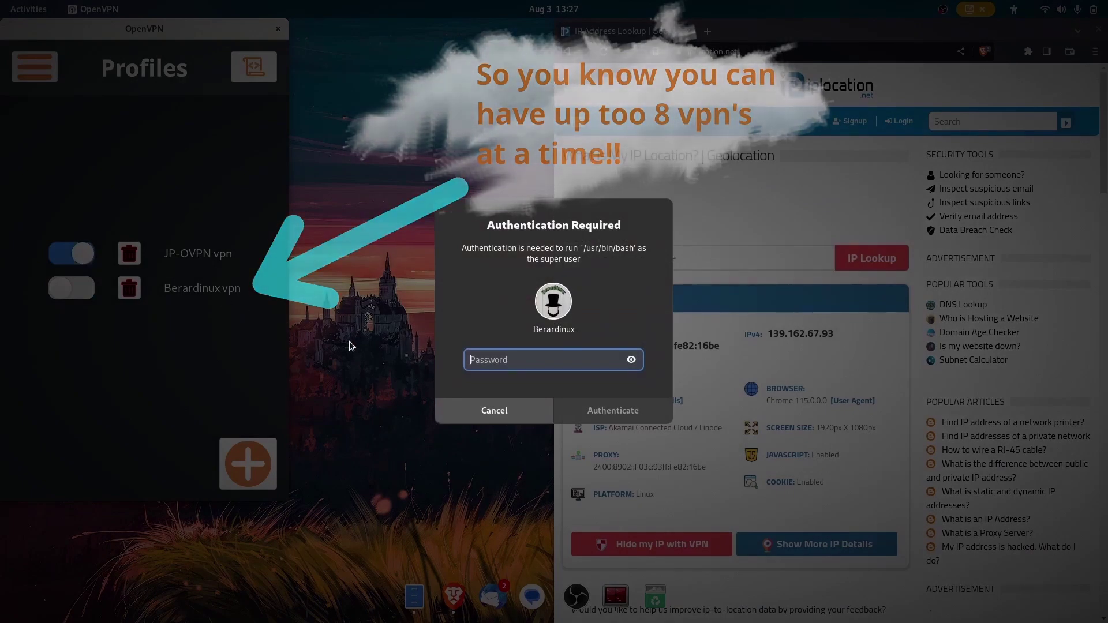
{"action": "type", "text": "*************"}
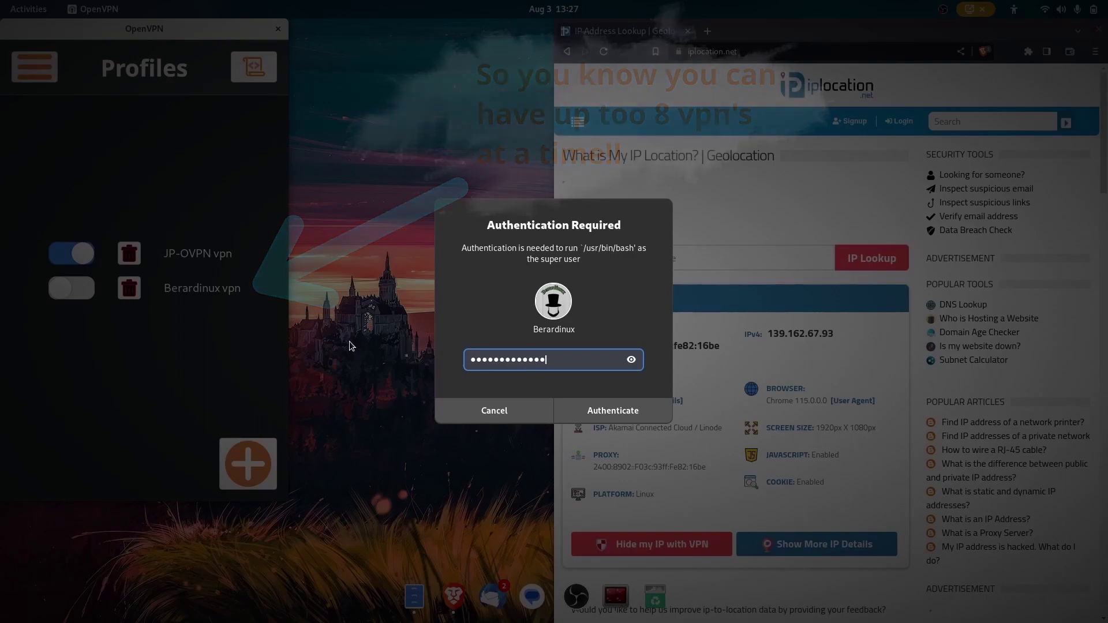
{"action": "key", "text": "Return"}
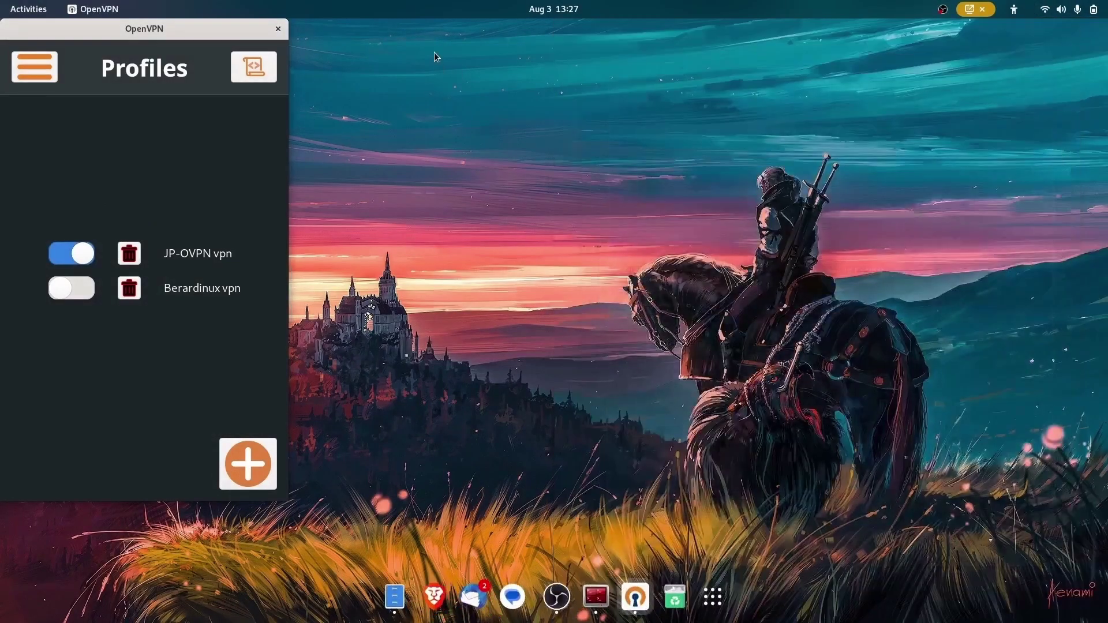
Step: Center the OpenVPN window and disconnect the JP-OVPN vpn profile, authorising with the account password
{"action": "left_click_drag", "start_coordinate": [138, 36], "coordinate": [506, 107]}
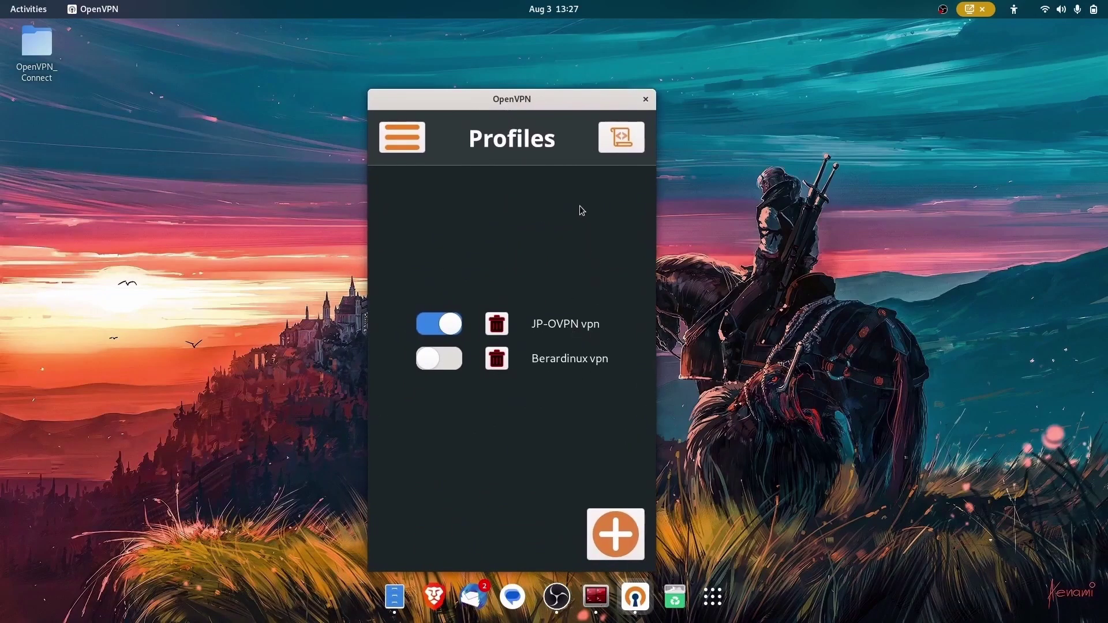
{"action": "left_click", "coordinate": [446, 333]}
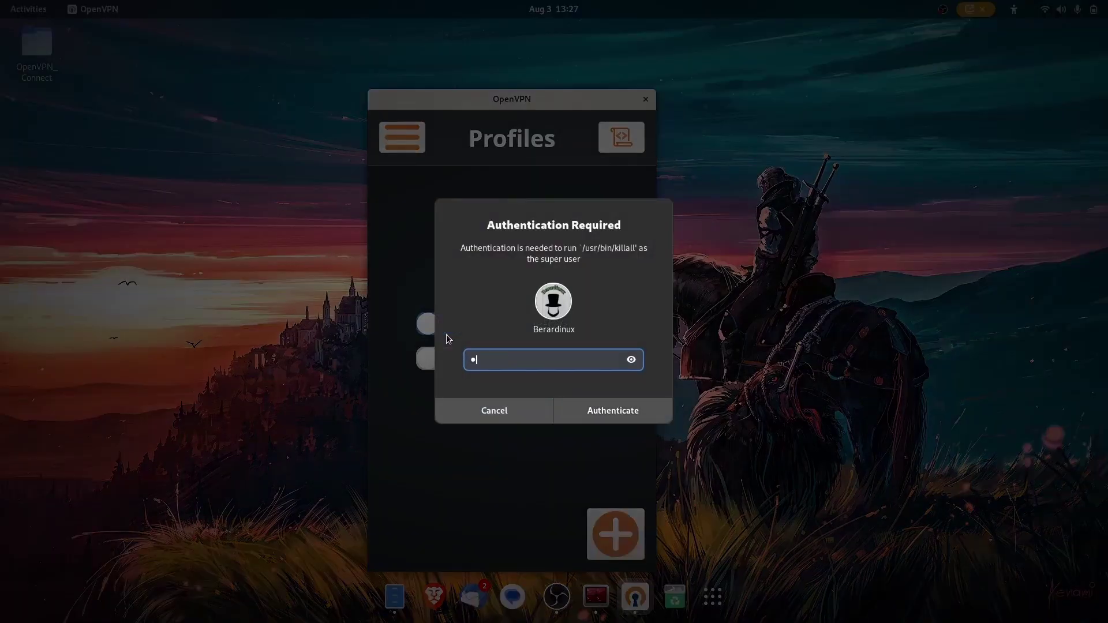
{"action": "type", "text": "••••••••••••••"}
{"action": "key", "text": "Return"}
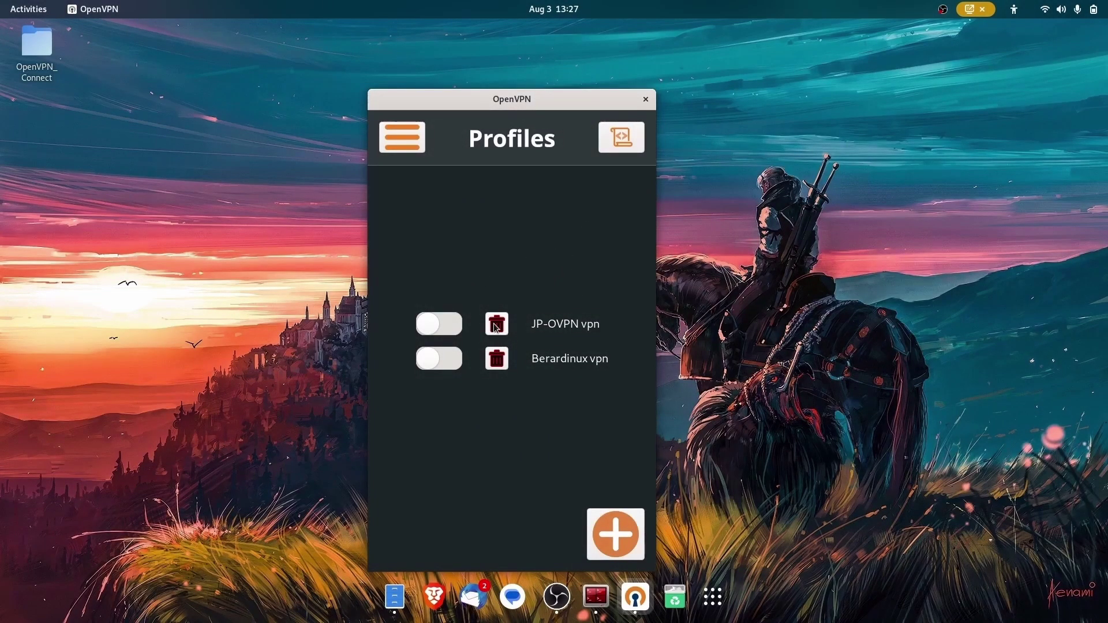
Step: Delete the JP-OVPN vpn and Berardinux vpn profiles with password confirmation, then close the app
{"action": "left_click", "coordinate": [495, 327]}
{"action": "type", "text": "•••"}
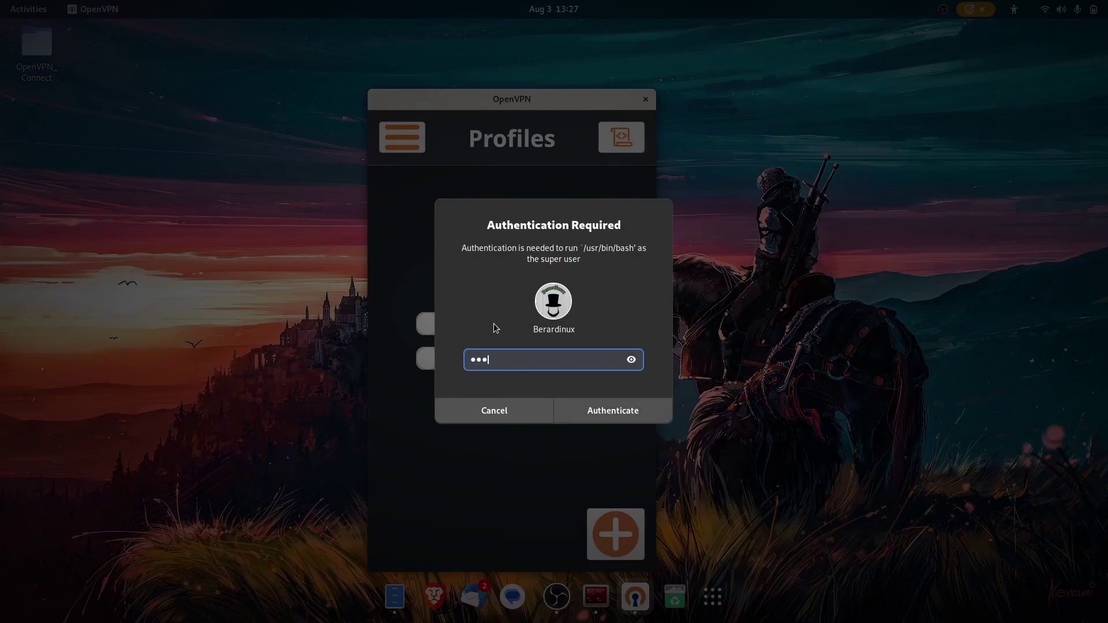
{"action": "type", "text": "••••••••••"}
{"action": "key", "text": "Return"}
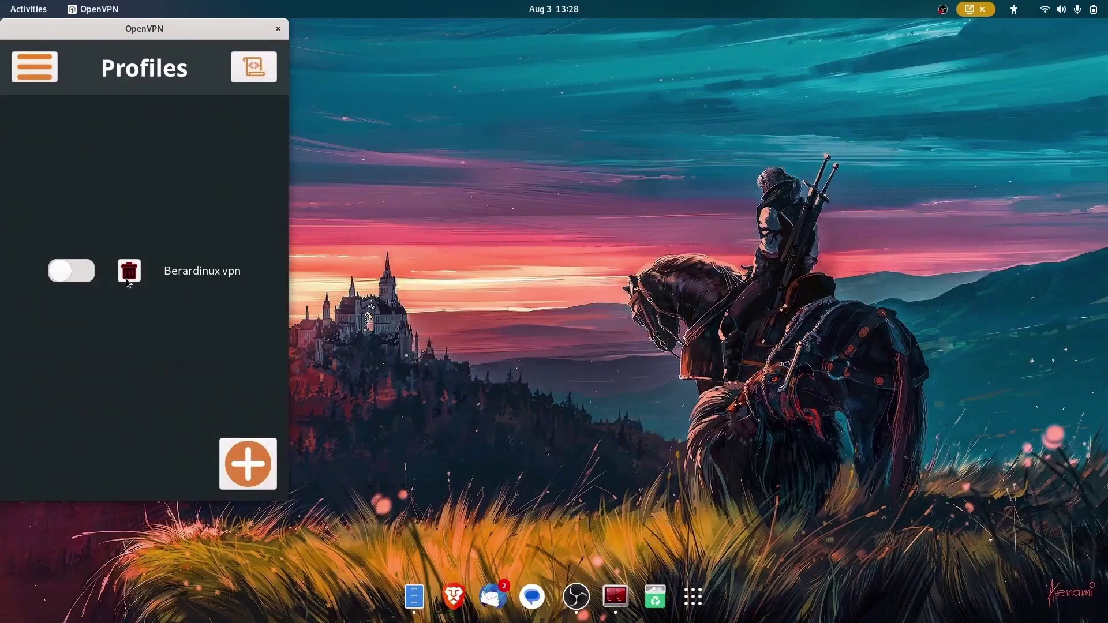
{"action": "left_click", "coordinate": [128, 272]}
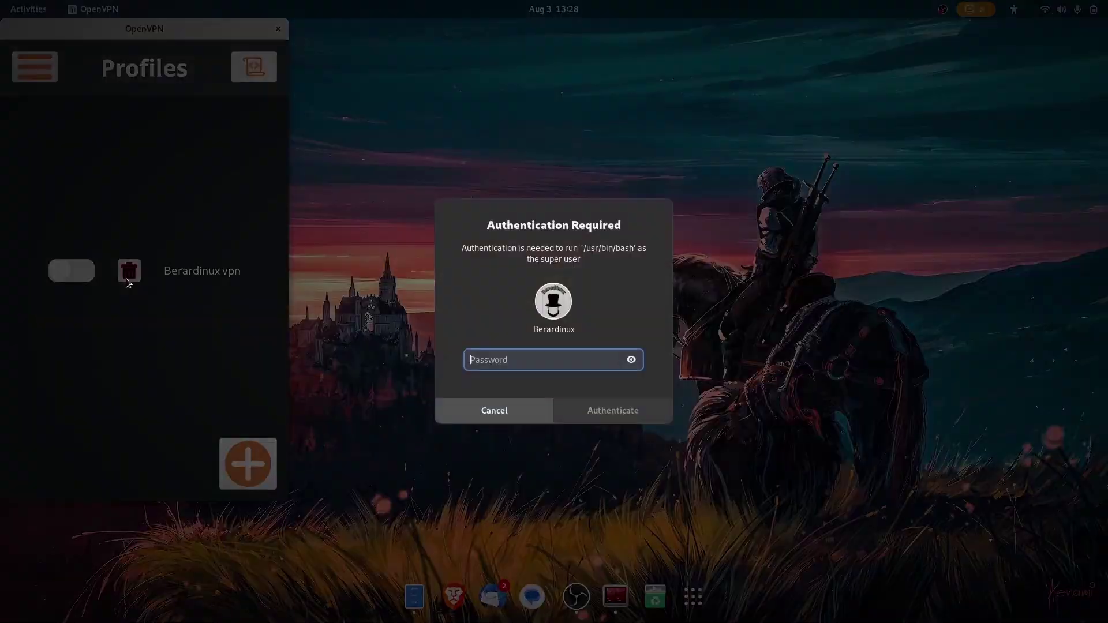
{"action": "type", "text": "•••••••••••"}
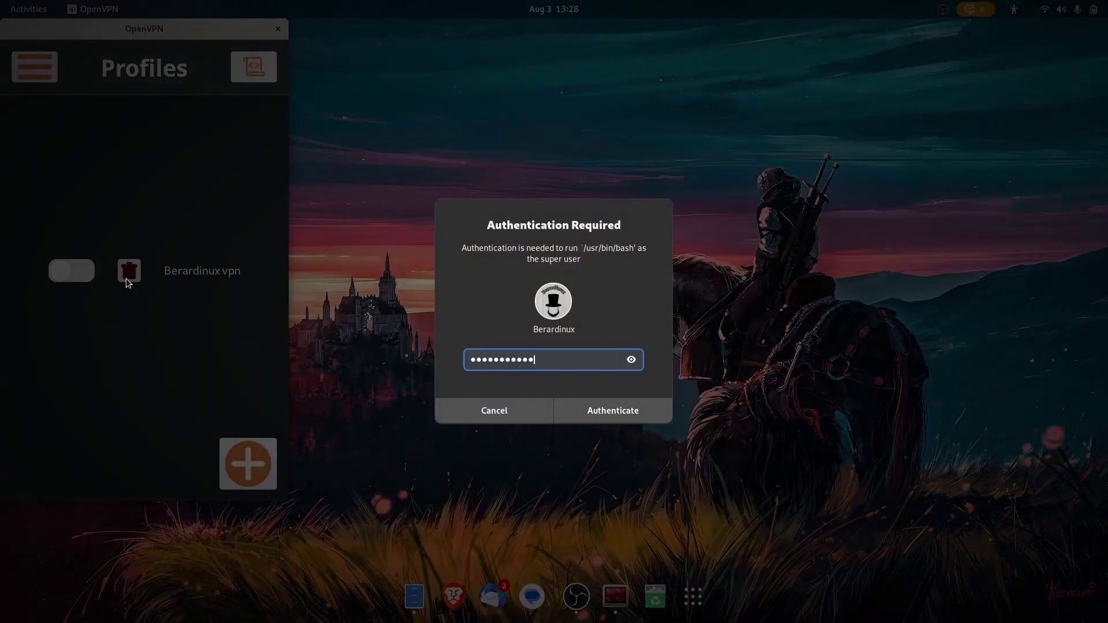
{"action": "type", "text": "•"}
{"action": "key", "text": "Return"}
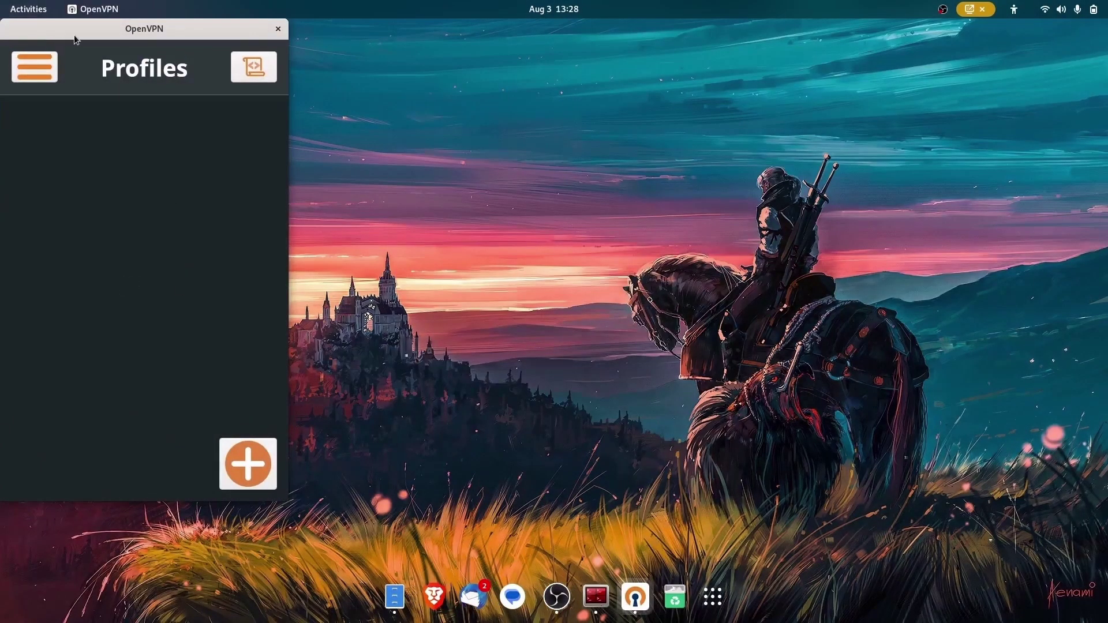
{"action": "left_click", "coordinate": [43, 67]}
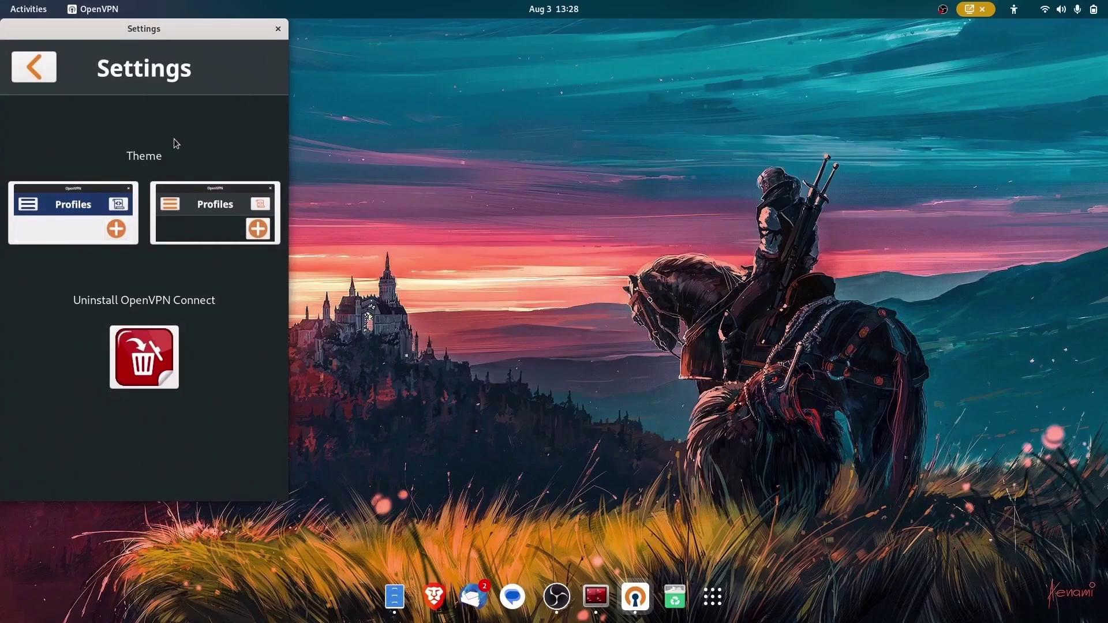
{"action": "left_click", "coordinate": [278, 28]}
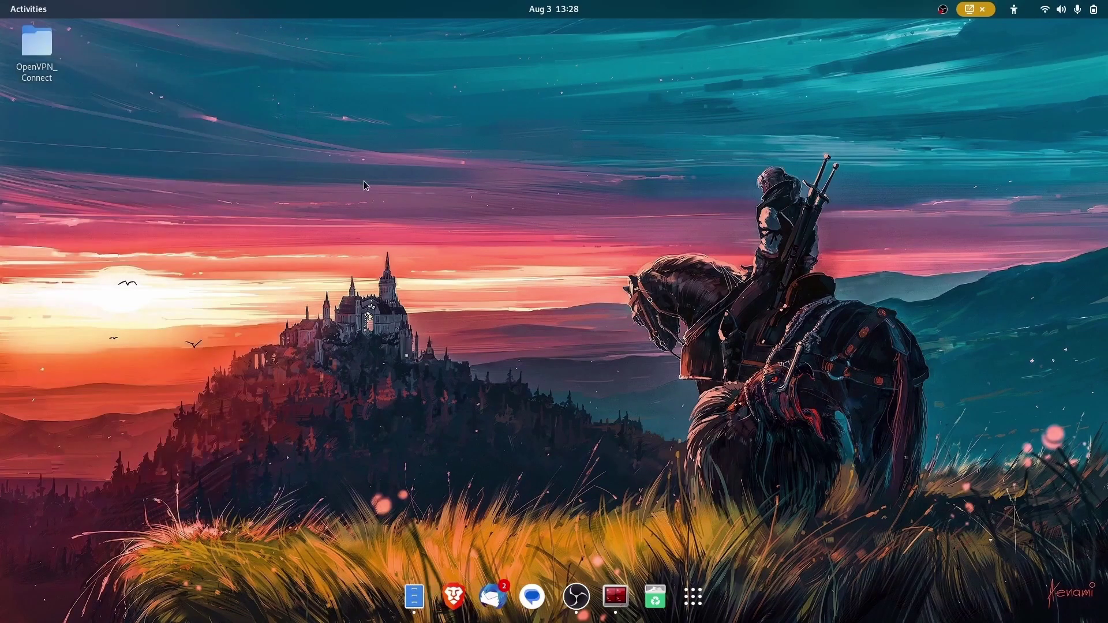
Step: In an enlarged, cleared terminal, cd into /opt/OpenVPN, list its files, then move to an empty workspace
{"action": "key", "text": "ctrl+alt+t"}
{"action": "key", "text": "ctrl+plus"}
{"action": "key", "text": "ctrl+plus"}
{"action": "key", "text": "ctrl+plus"}
{"action": "key", "text": "ctrl+plus"}
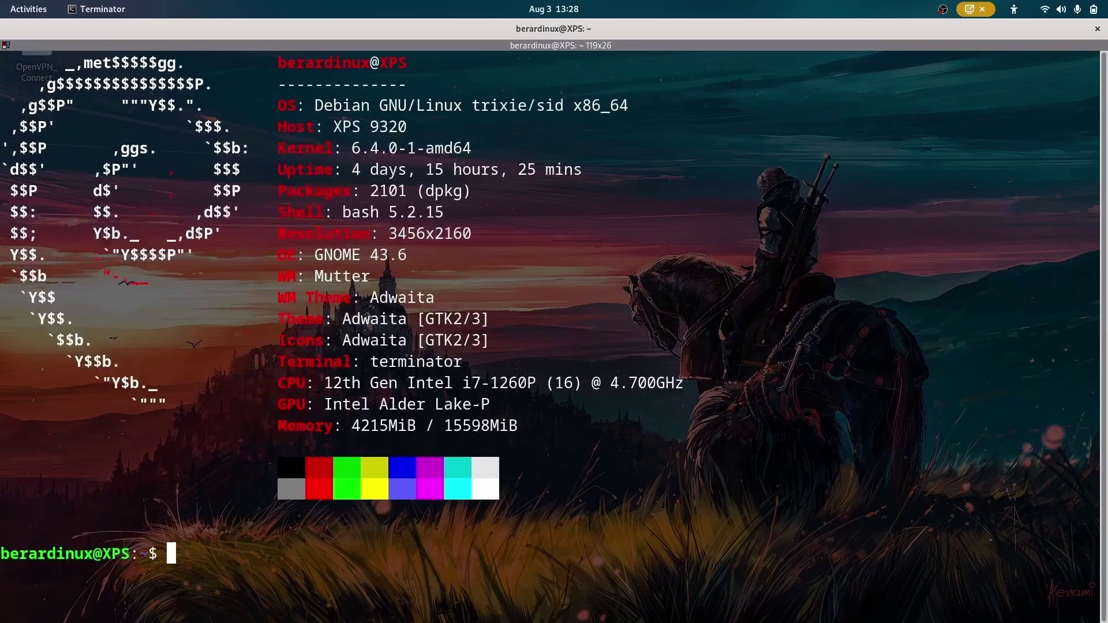
{"action": "type", "text": "clear"}
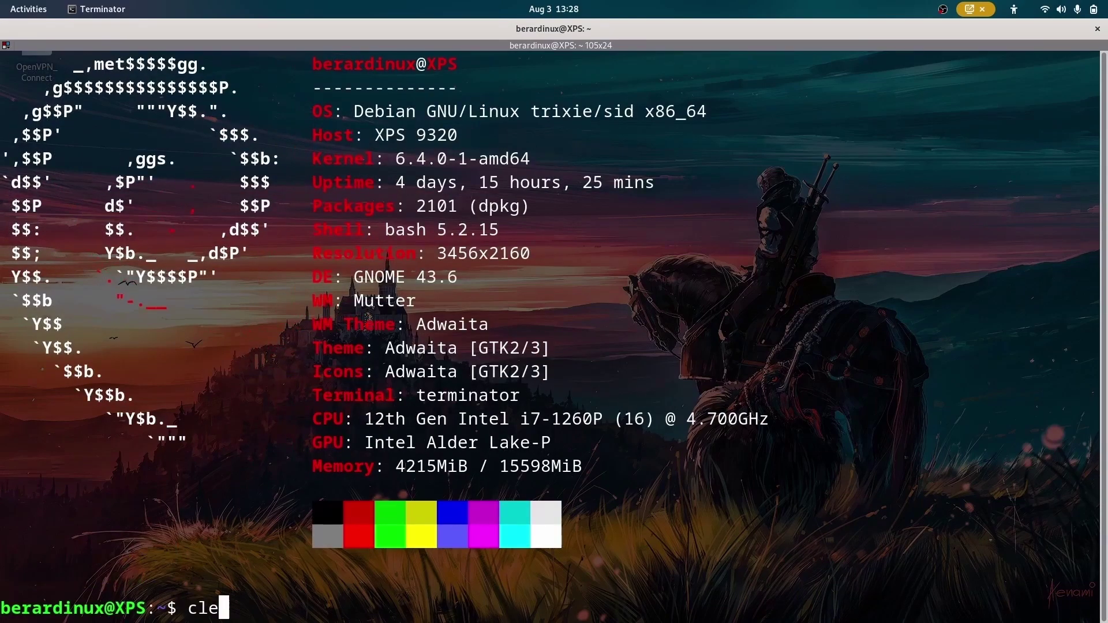
{"action": "key", "text": "Return"}
{"action": "type", "text": "cd /opt"}
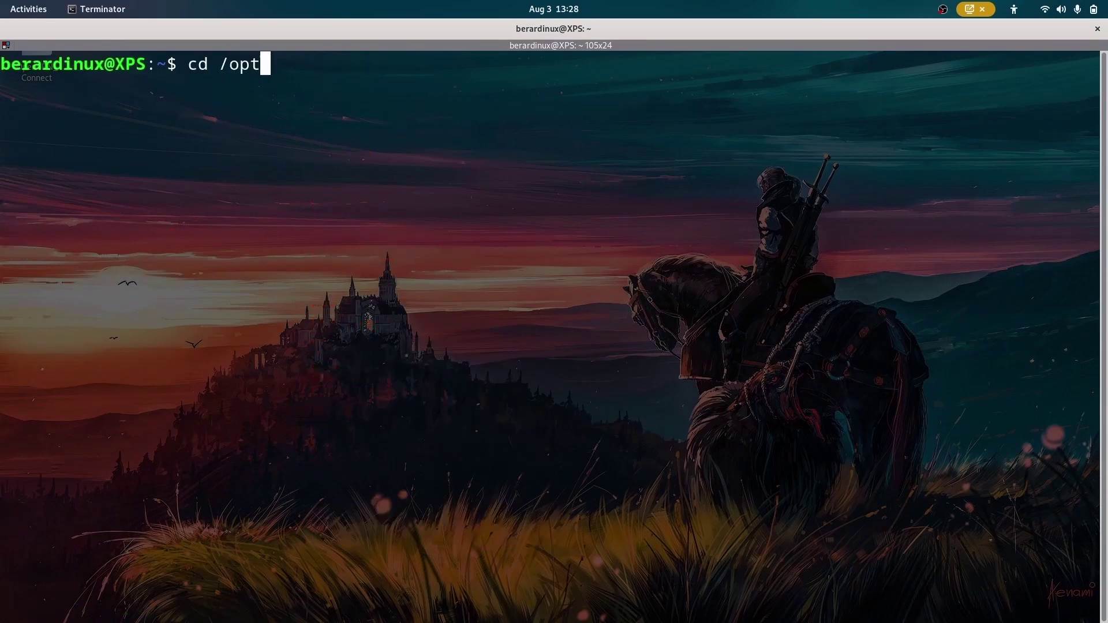
{"action": "type", "text": "/Op"}
{"action": "key", "text": "Tab"}
{"action": "key", "text": "Return"}
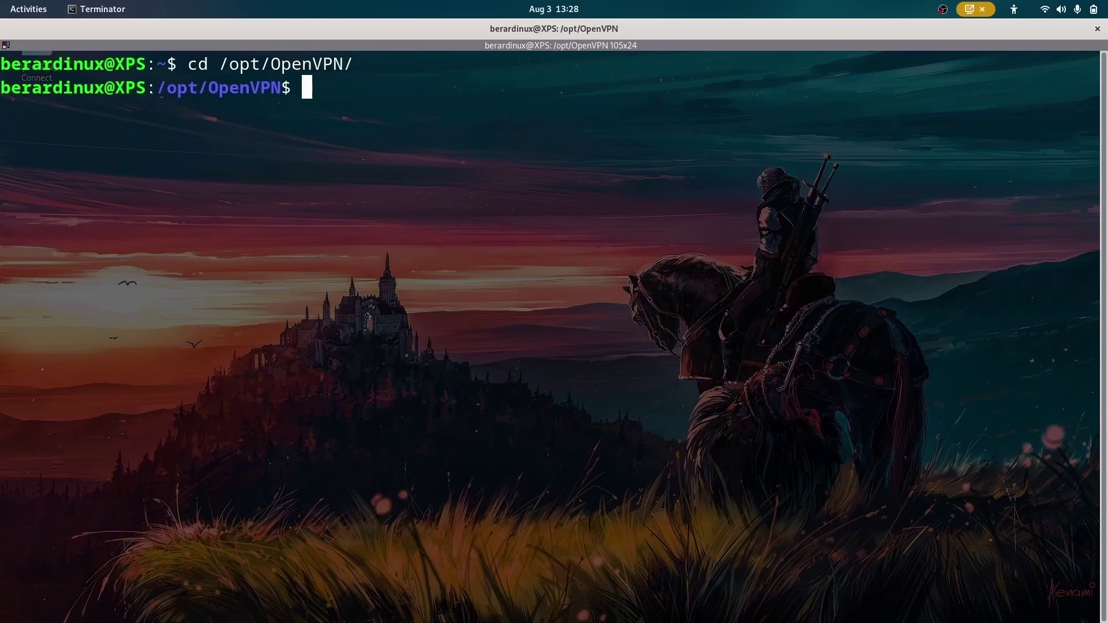
{"action": "type", "text": "ls"}
{"action": "key", "text": "Return"}
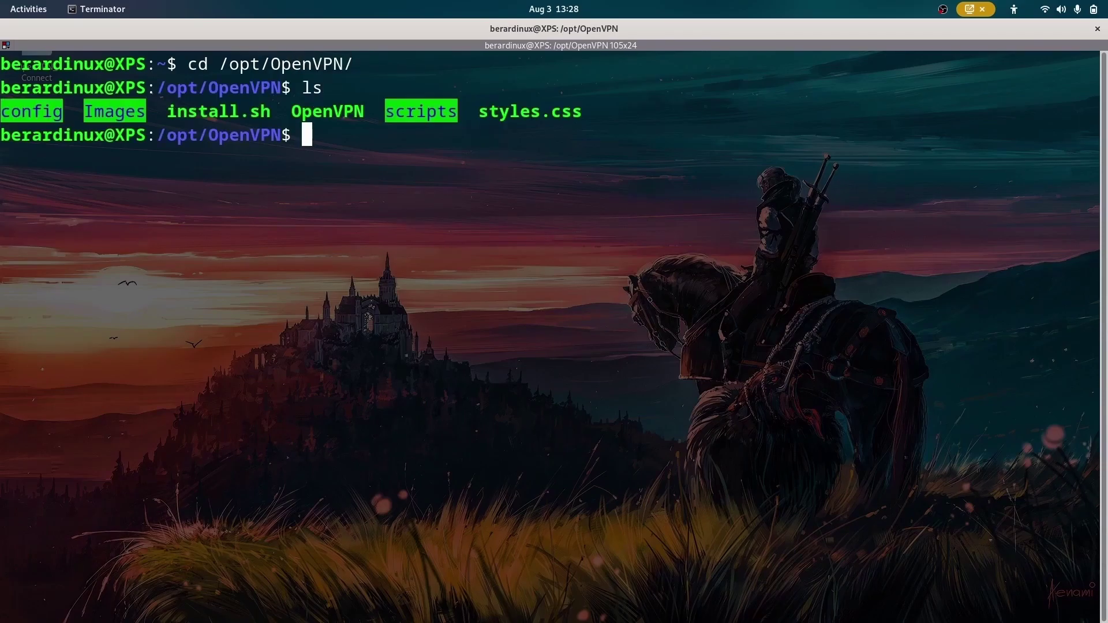
{"action": "key", "text": "super+Page_Down"}
Step: Launch Visual Studio Code maximized and scroll through the OpenVPN script to its main block
{"action": "key", "text": "super"}
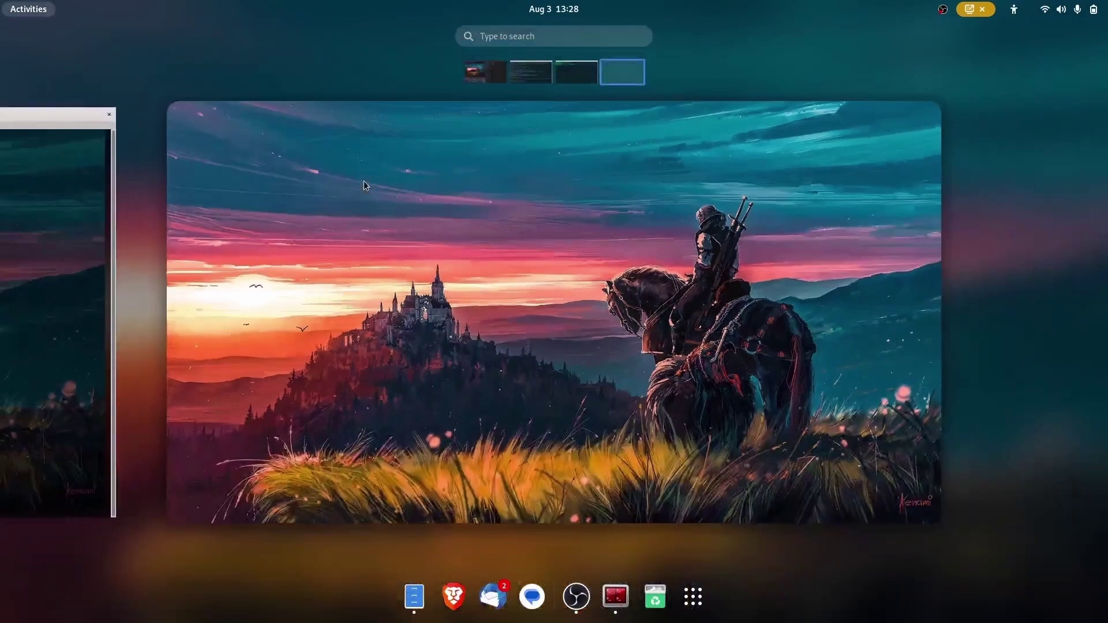
{"action": "type", "text": "vs"}
{"action": "key", "text": "Return"}
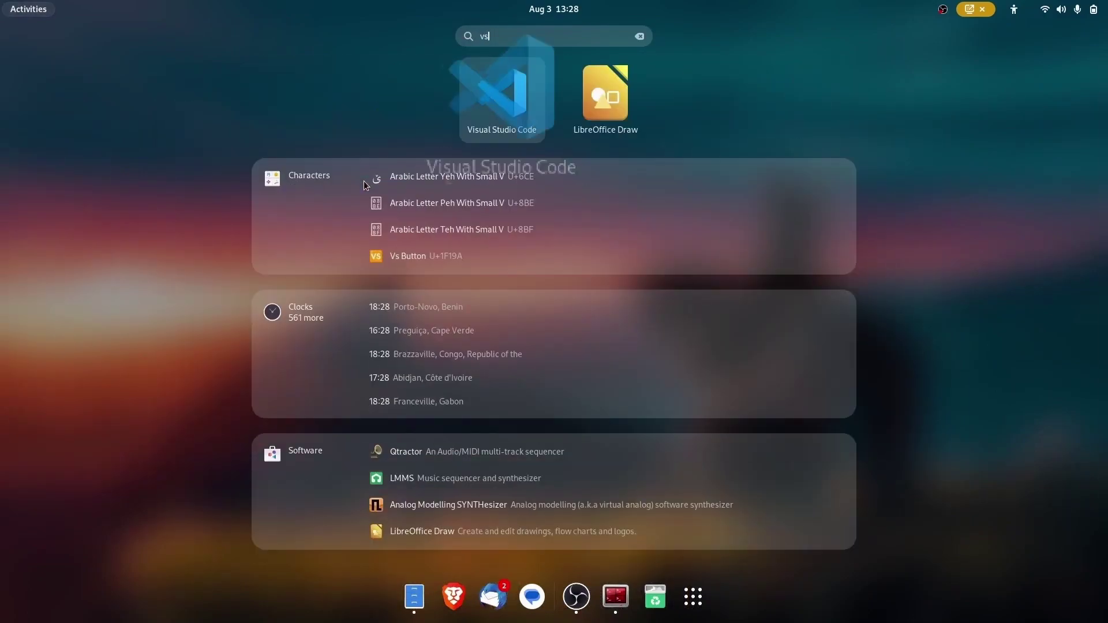
{"action": "double_click", "coordinate": [406, 74]}
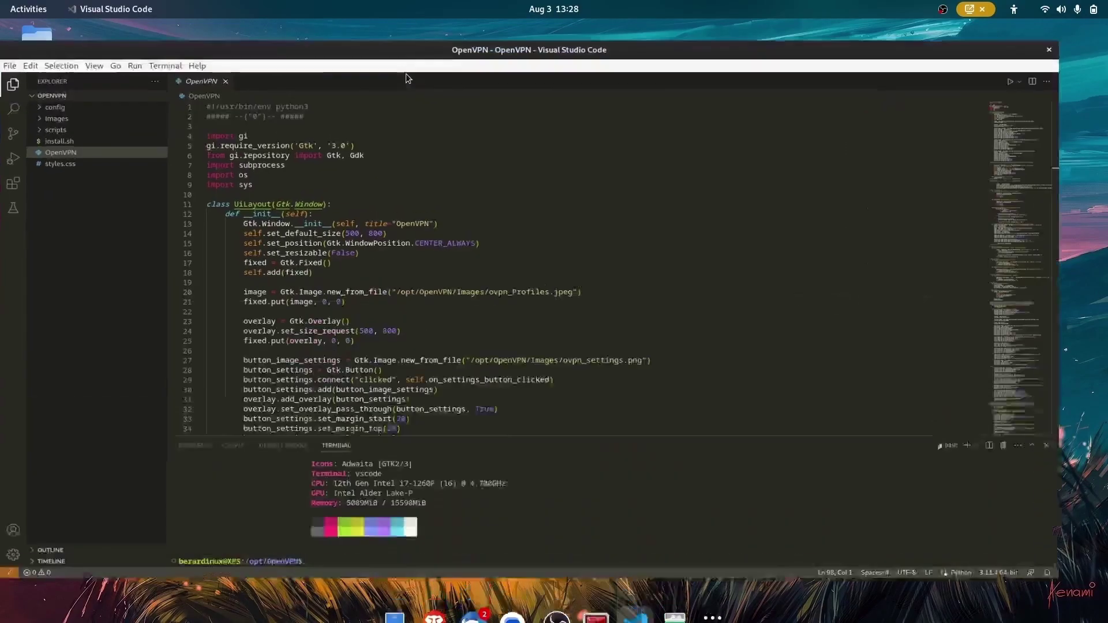
{"action": "scroll", "coordinate": [362, 264], "scroll_direction": "down", "scroll_amount": 20}
{"action": "scroll", "coordinate": [362, 264], "scroll_direction": "down", "scroll_amount": 20}
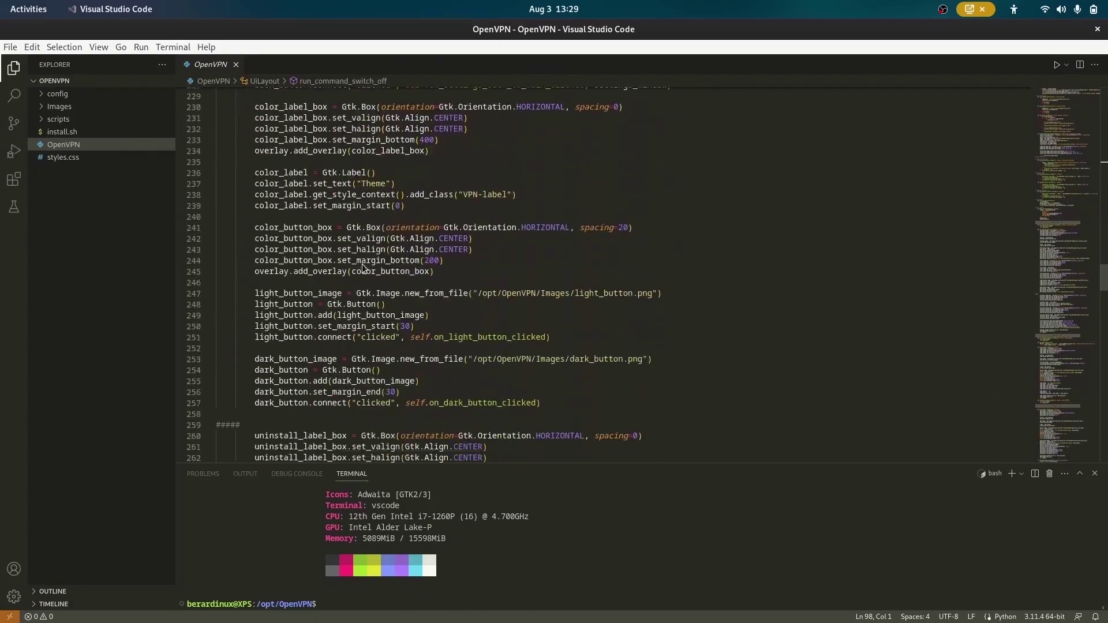
{"action": "scroll", "coordinate": [405, 359], "scroll_direction": "down", "scroll_amount": 20}
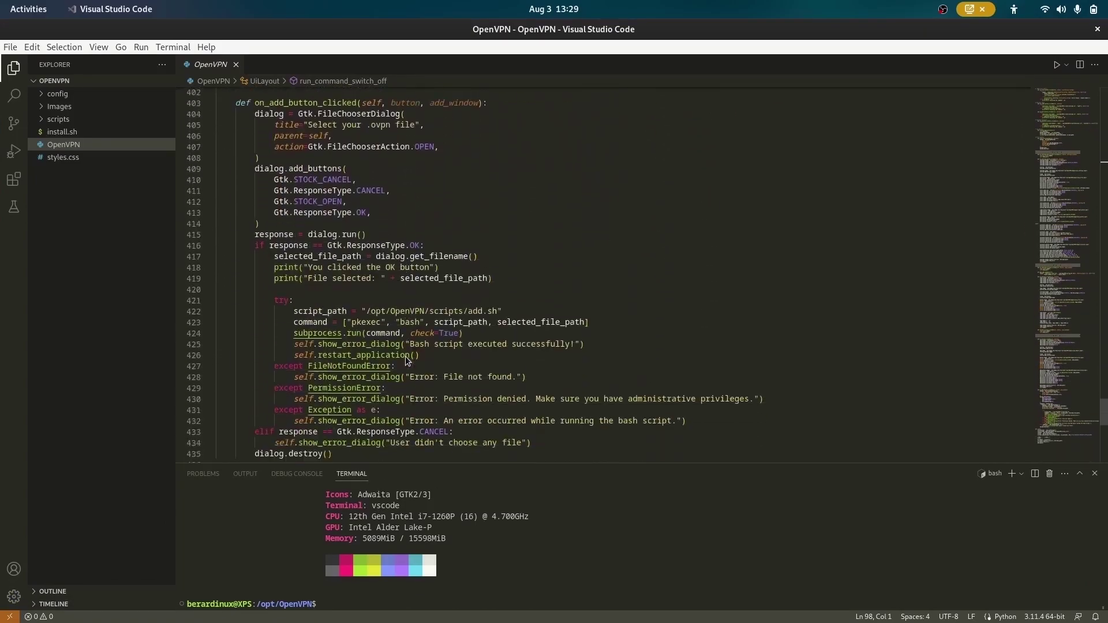
Step: Launch OpenVPN Connect with ./OpenVPN and look at its Settings screen twice
{"action": "type", "text": "./OpenVPN"}
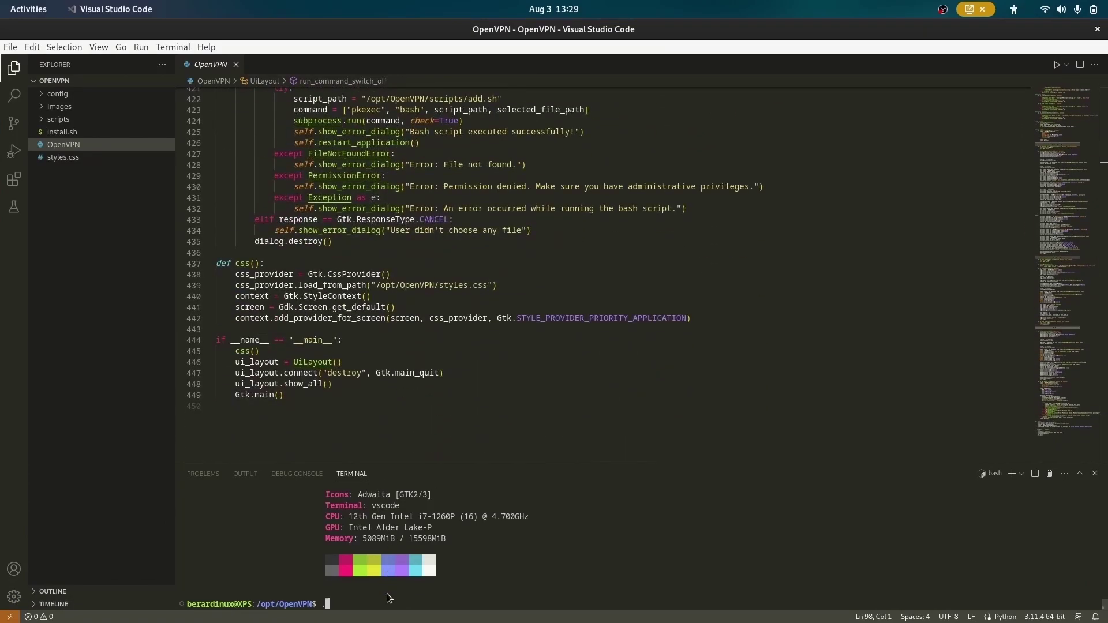
{"action": "key", "text": "Return"}
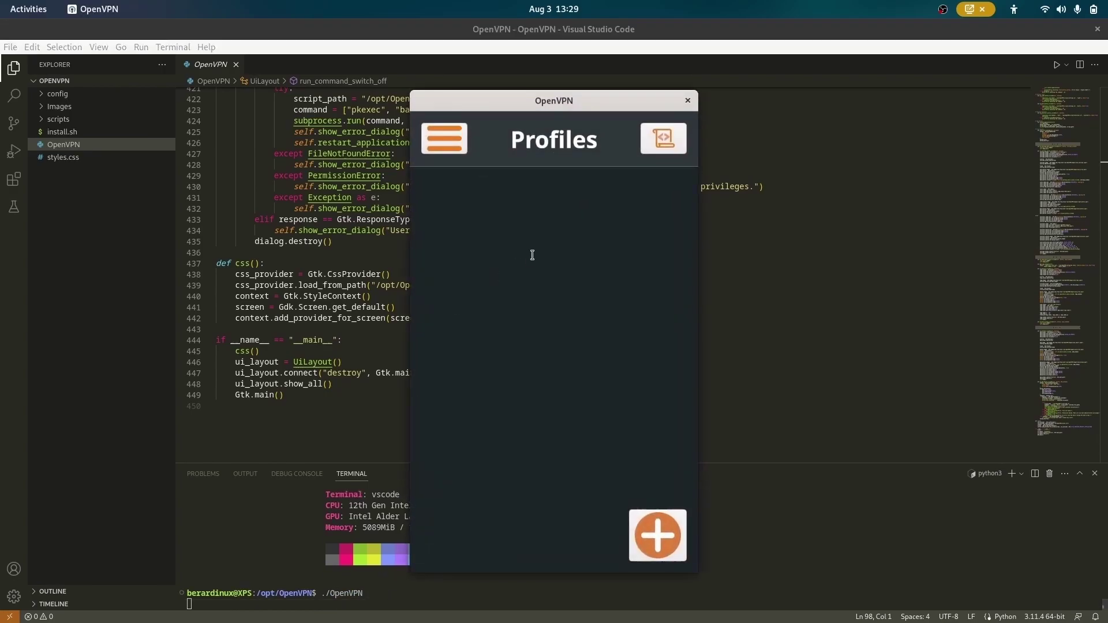
{"action": "left_click", "coordinate": [444, 141]}
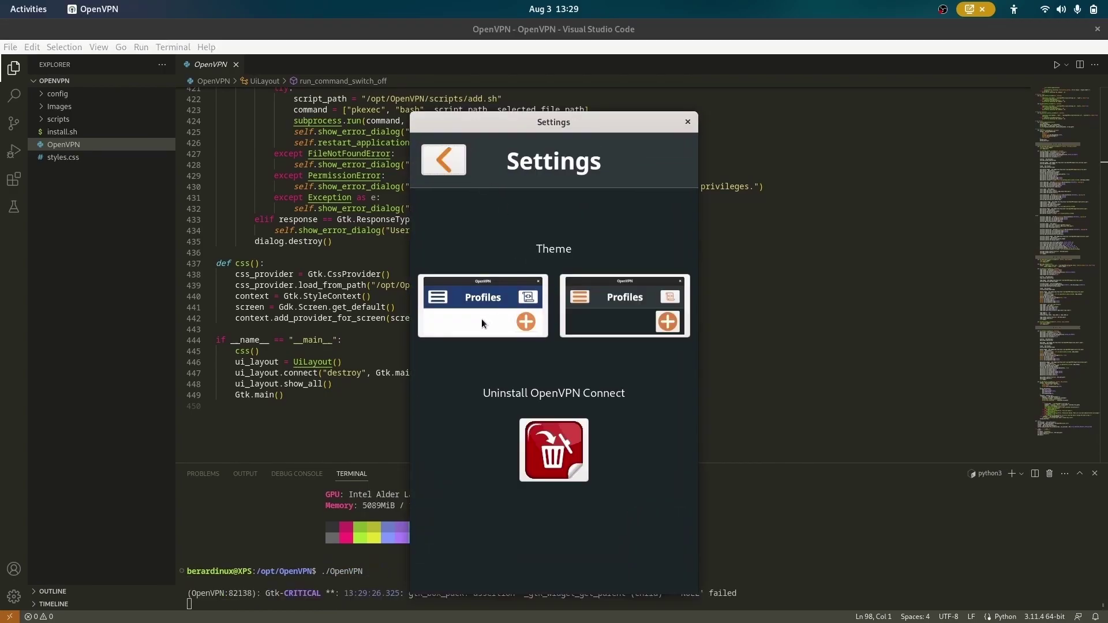
{"action": "left_click_drag", "start_coordinate": [512, 121], "coordinate": [475, 121]}
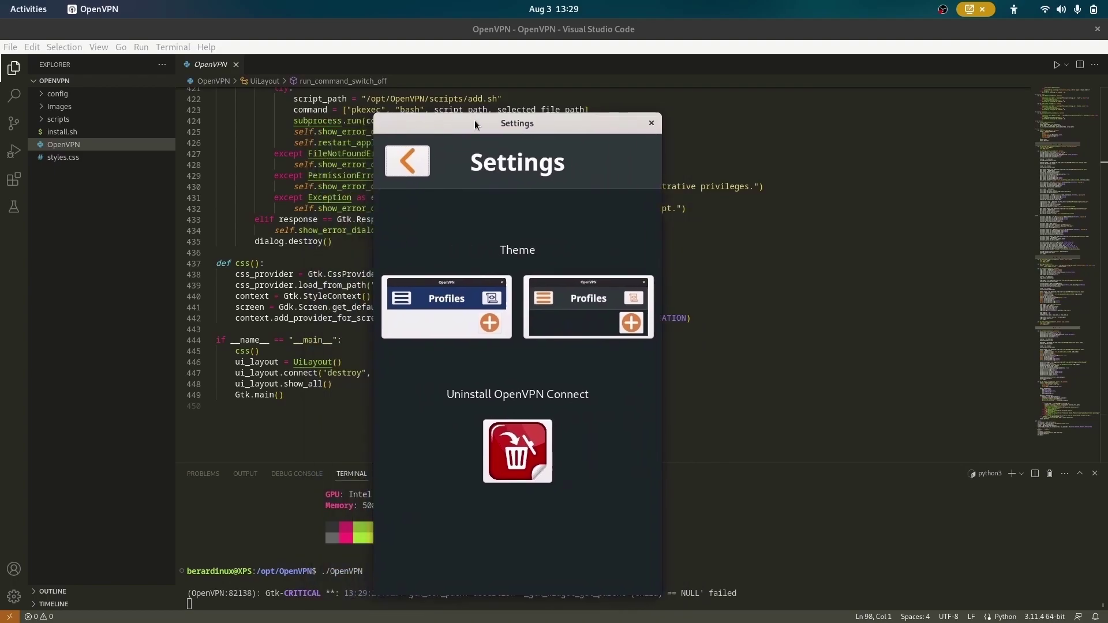
{"action": "left_click", "coordinate": [413, 164]}
{"action": "left_click_drag", "start_coordinate": [548, 104], "coordinate": [297, 117]}
{"action": "left_click", "coordinate": [175, 148]}
{"action": "left_click", "coordinate": [210, 172]}
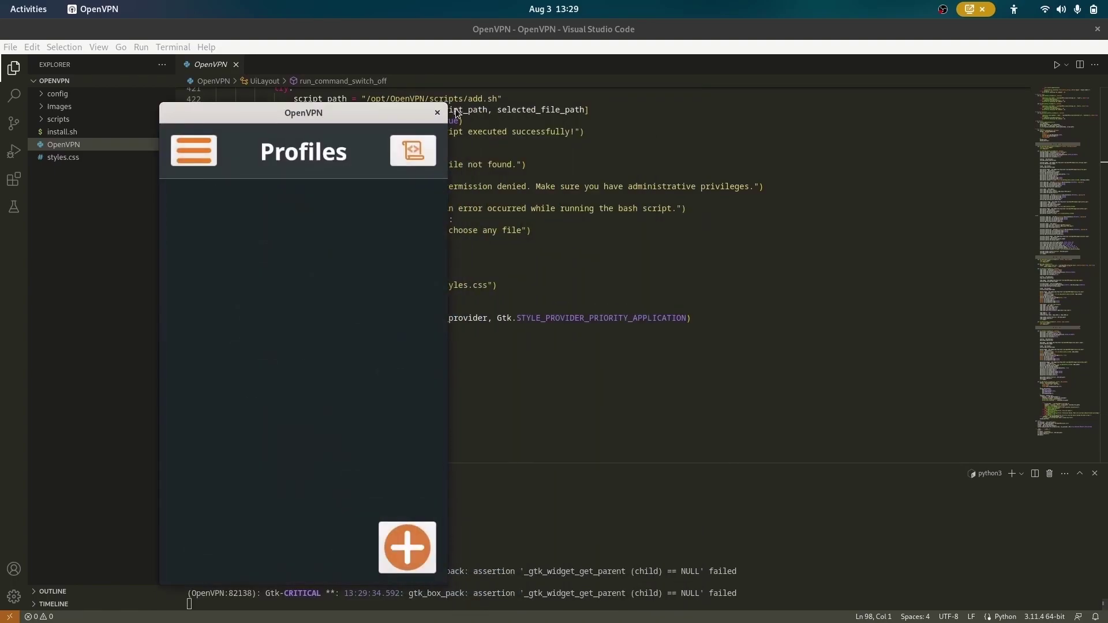
Step: Scroll through the connection Logs, then view the profile-import screen and return to Profiles
{"action": "left_click", "coordinate": [415, 148]}
{"action": "scroll", "coordinate": [331, 321], "scroll_direction": "down", "scroll_amount": 6}
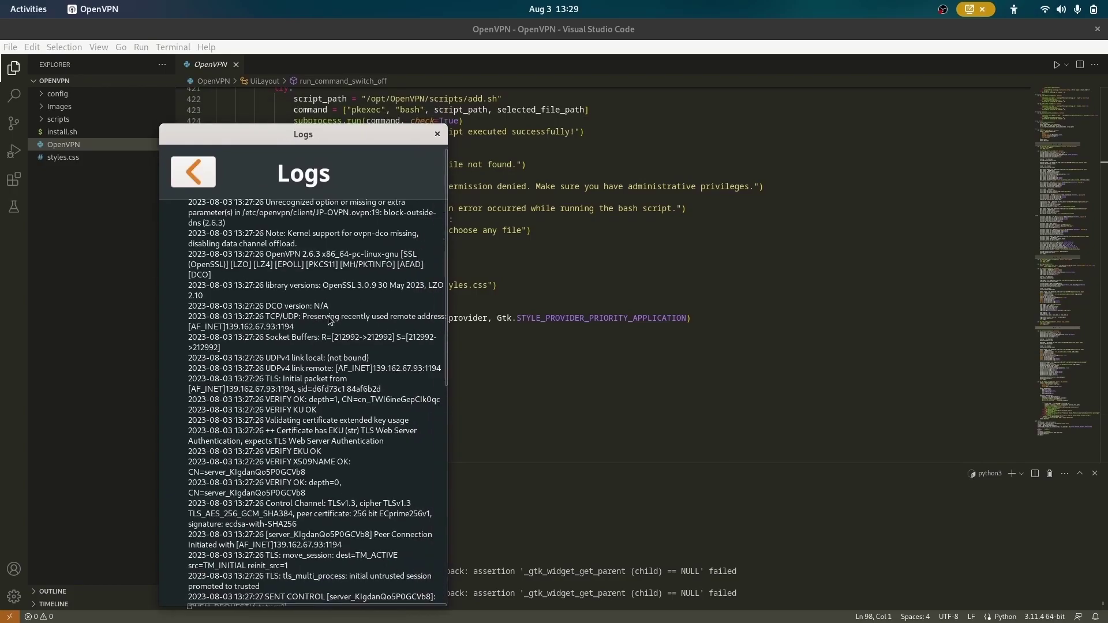
{"action": "scroll", "coordinate": [331, 320], "scroll_direction": "down", "scroll_amount": 4}
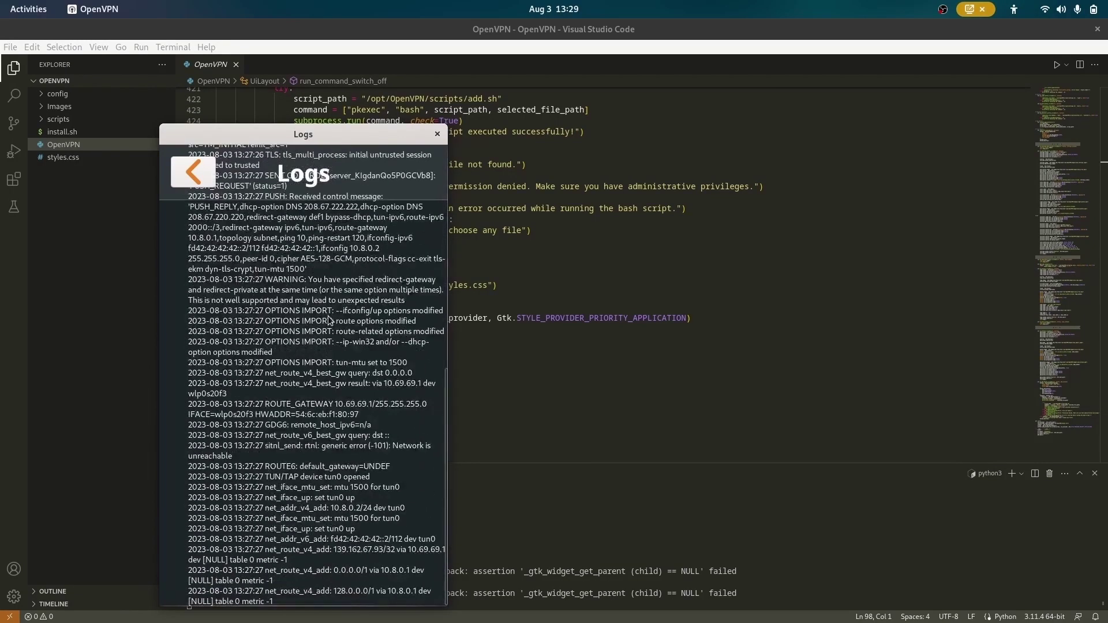
{"action": "scroll", "coordinate": [264, 304], "scroll_direction": "up", "scroll_amount": 10}
{"action": "left_click", "coordinate": [194, 168]}
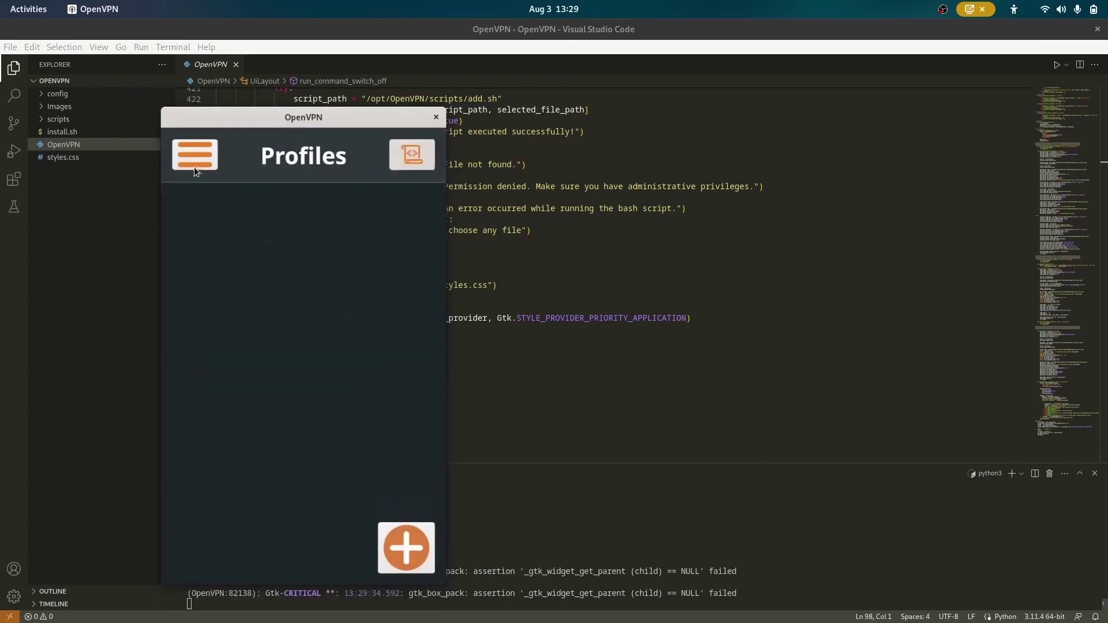
{"action": "left_click", "coordinate": [410, 545]}
{"action": "left_click", "coordinate": [209, 169]}
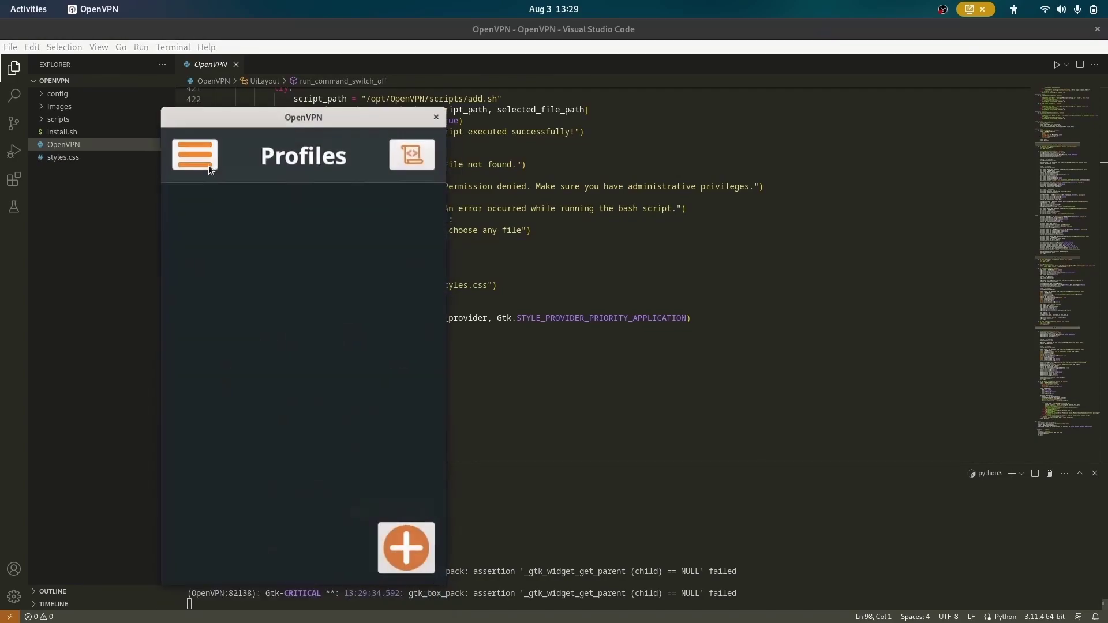
Step: Close OpenVPN Connect and start the Brave browser from the dock
{"action": "left_click", "coordinate": [437, 112]}
{"action": "scroll", "coordinate": [473, 356], "scroll_direction": "up", "scroll_amount": 10}
{"action": "scroll", "coordinate": [474, 356], "scroll_direction": "up", "scroll_amount": 20}
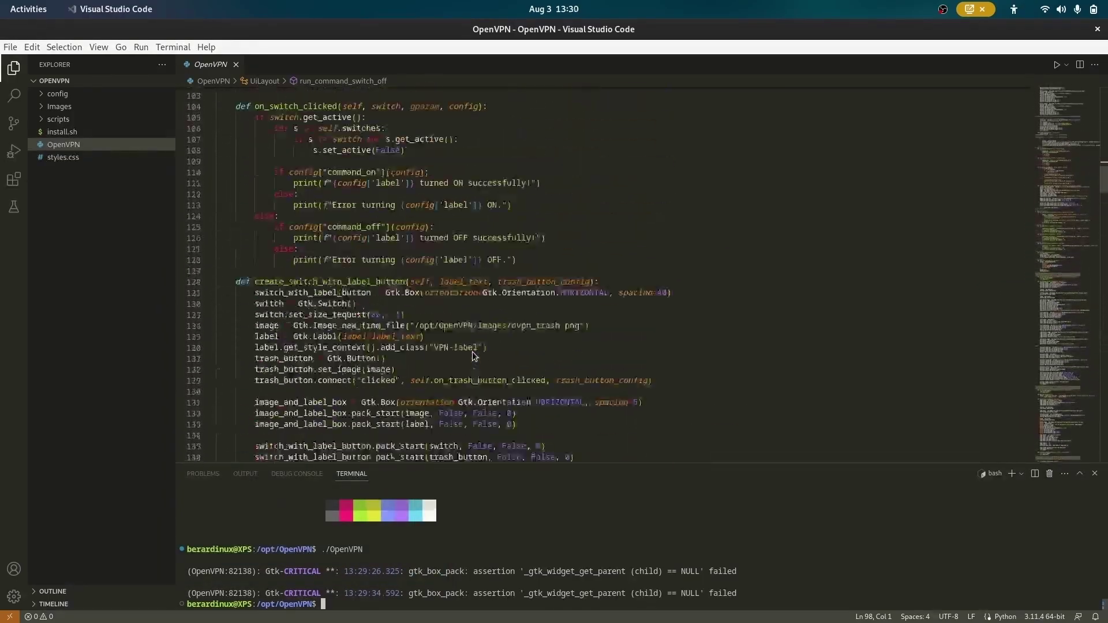
{"action": "key", "text": "super"}
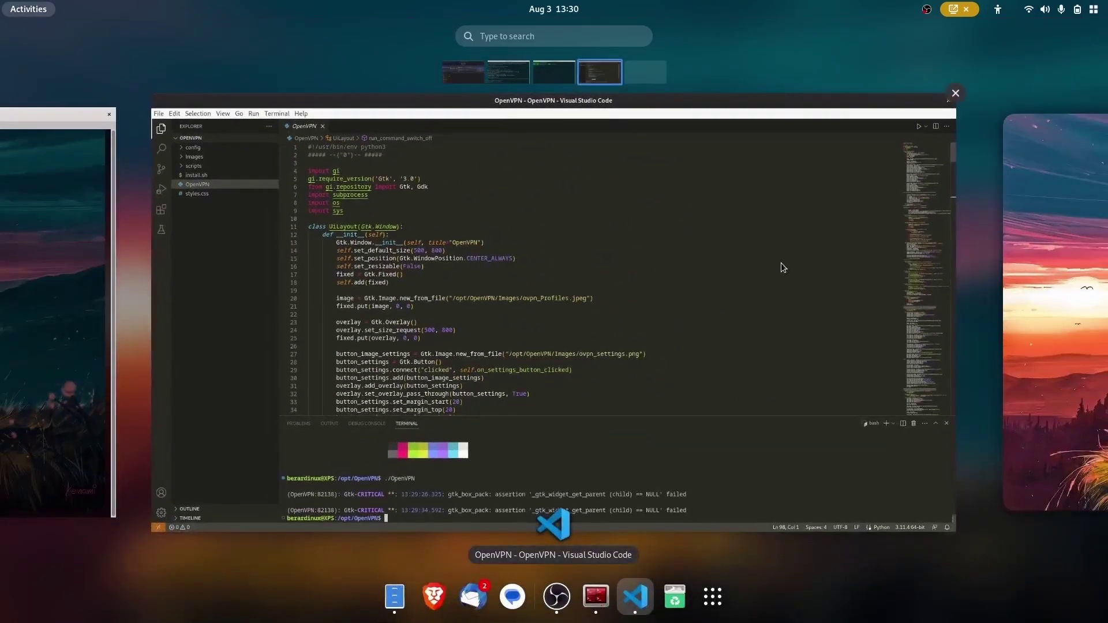
{"action": "key", "text": "super+2"}
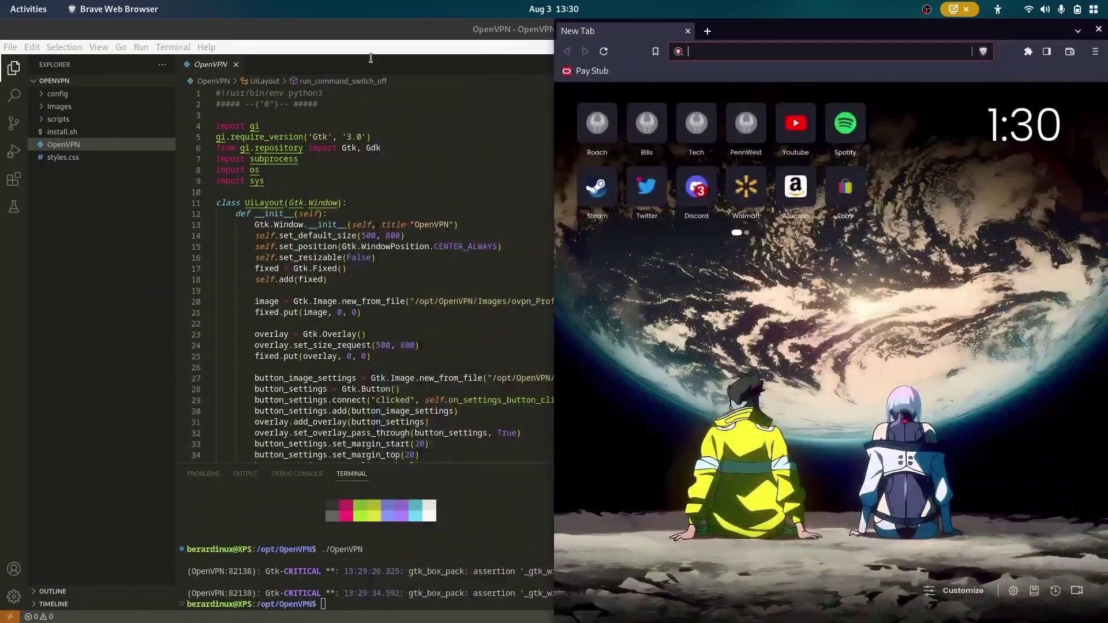
Step: On github.com, read the OpenVPN_Connect repo's OpenVPN and install.sh files, then close VS Code
{"action": "type", "text": "github.com"}
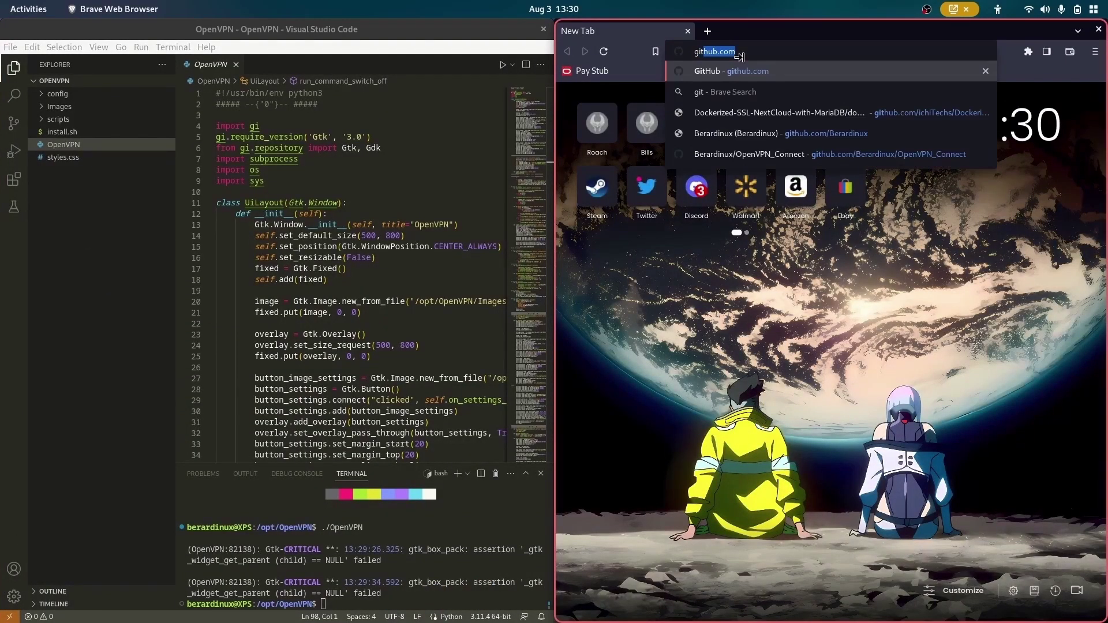
{"action": "key", "text": "Return"}
{"action": "left_click", "coordinate": [579, 196]}
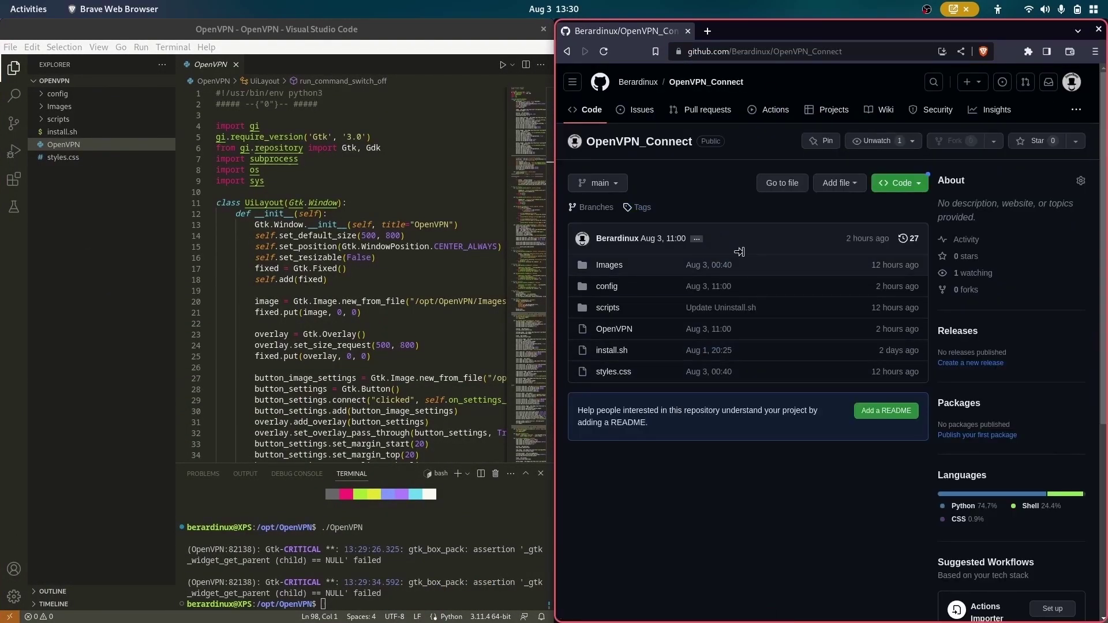
{"action": "left_click", "coordinate": [614, 329]}
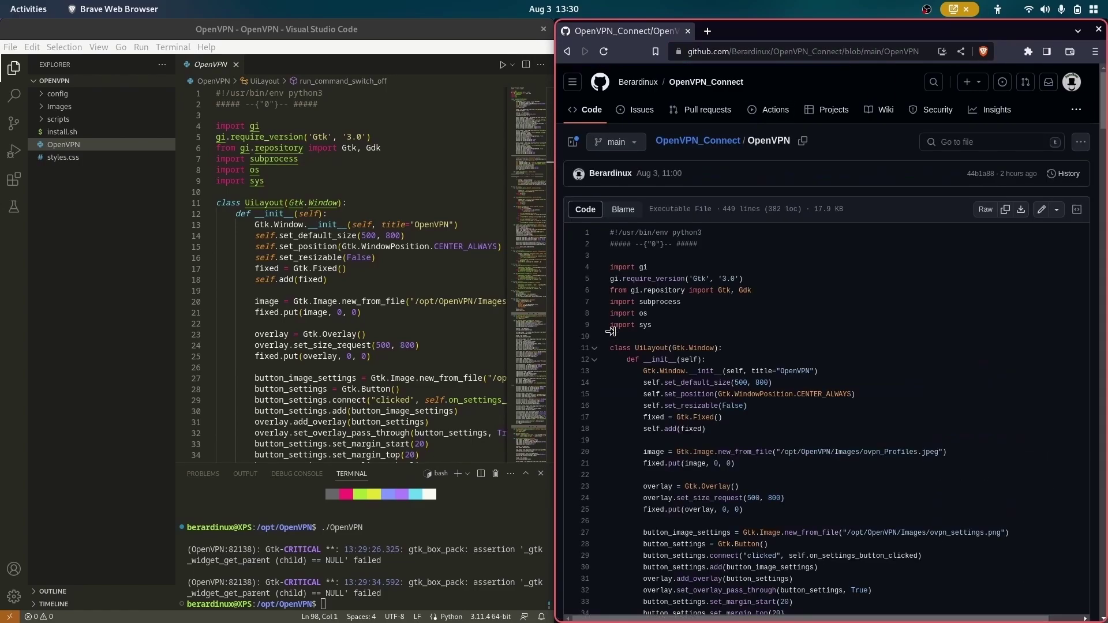
{"action": "left_click", "coordinate": [698, 141]}
{"action": "left_click", "coordinate": [602, 351]}
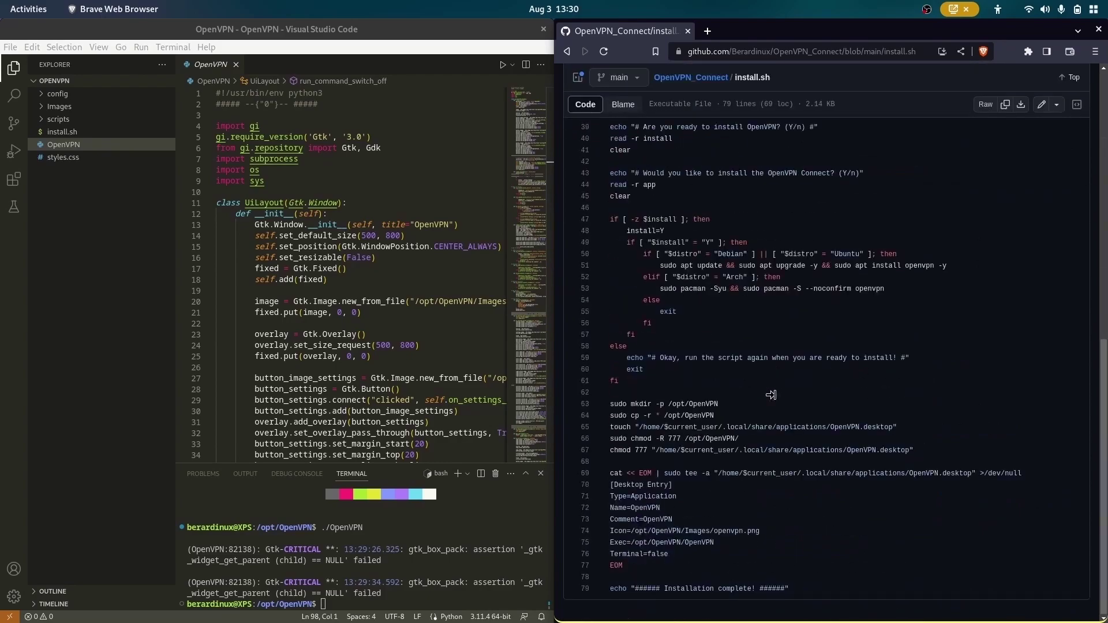
{"action": "left_click", "coordinate": [697, 141]}
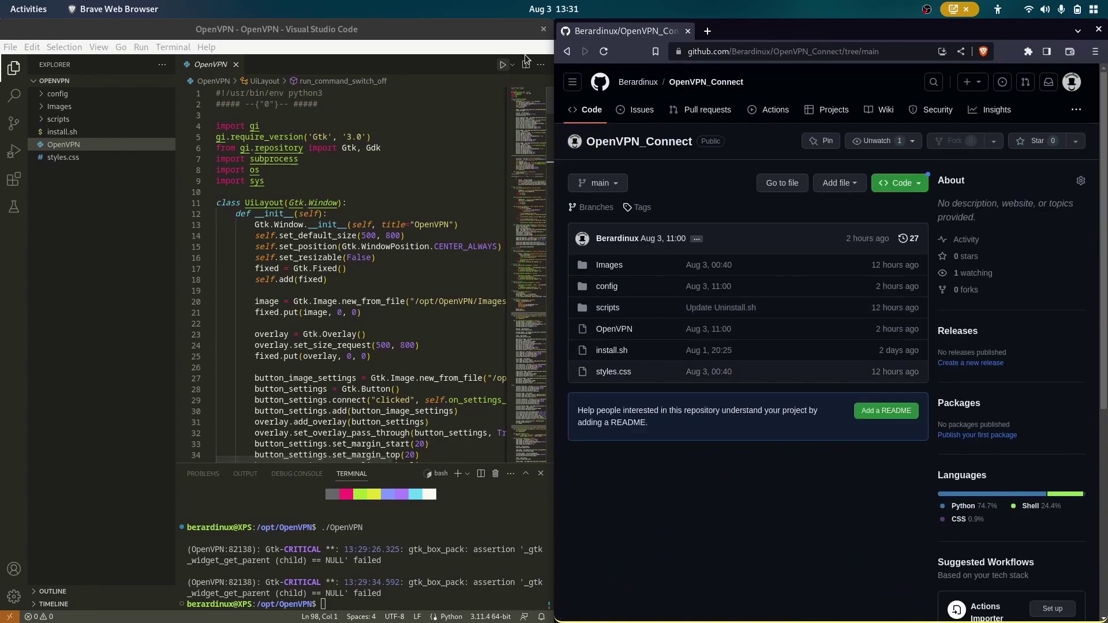
{"action": "left_click", "coordinate": [542, 29]}
Step: Launch OpenVPN and run Uninstall from its Settings, authorising with the account password
{"action": "key", "text": "super"}
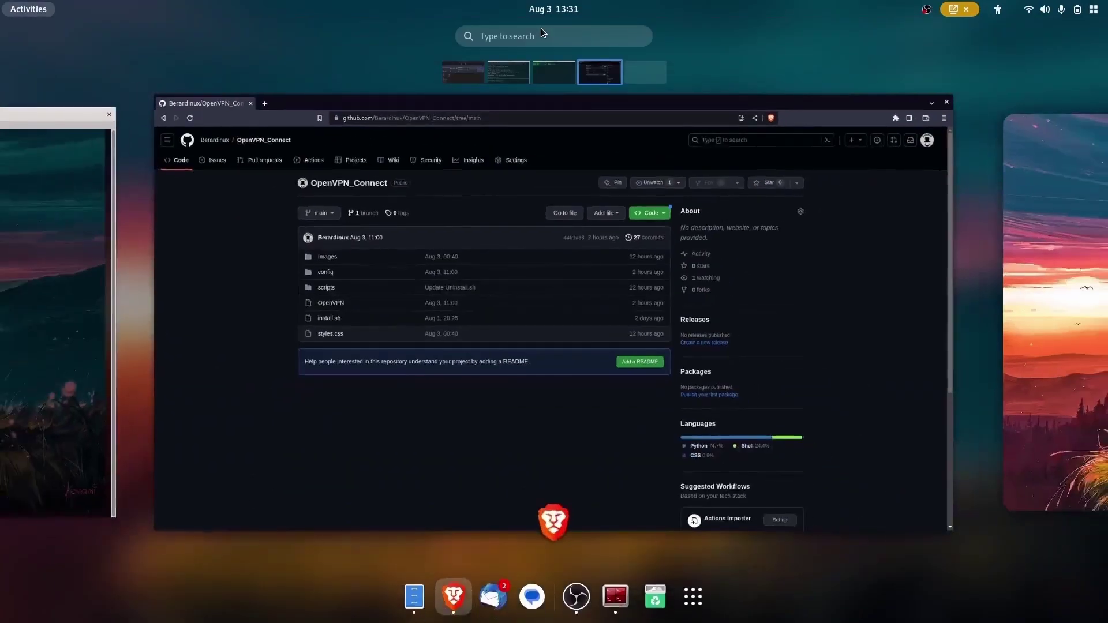
{"action": "type", "text": "op"}
{"action": "key", "text": "Return"}
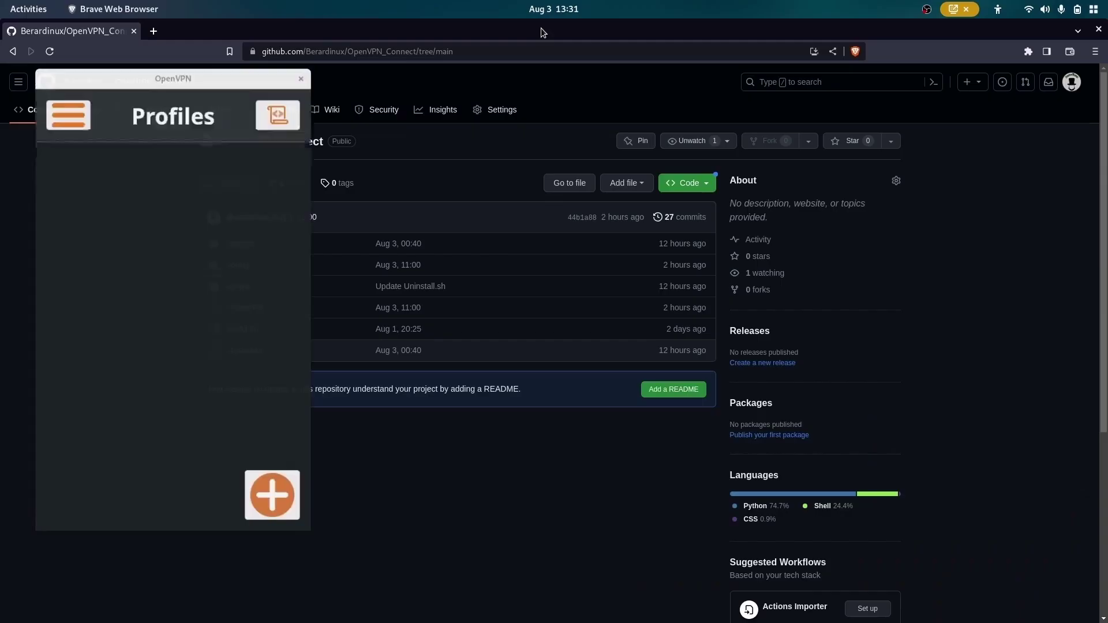
{"action": "left_click", "coordinate": [71, 93]}
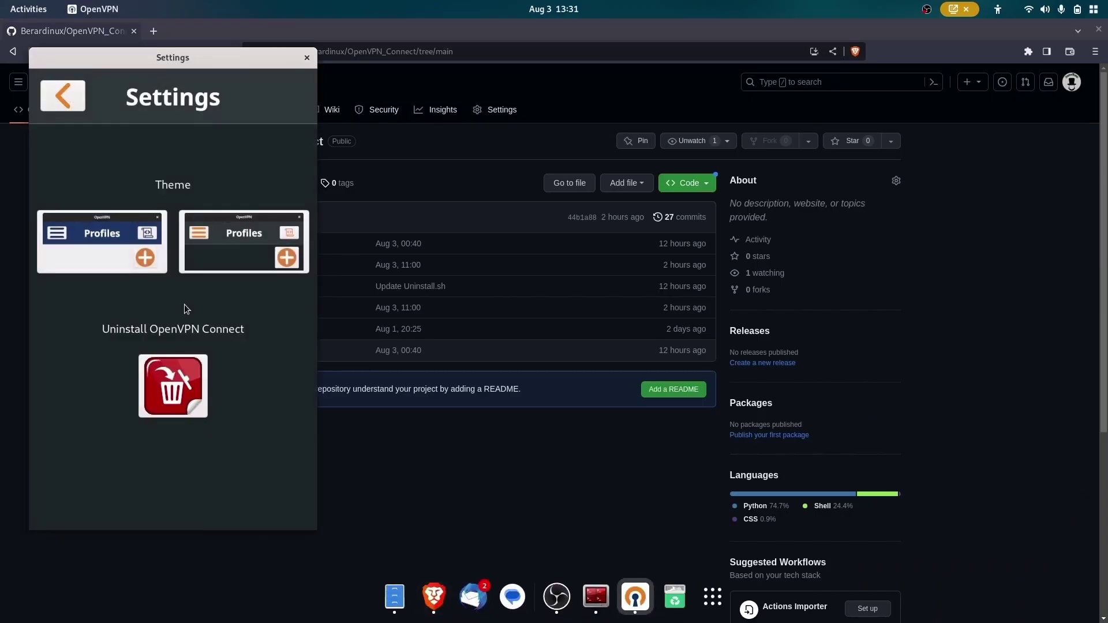
{"action": "left_click", "coordinate": [183, 382]}
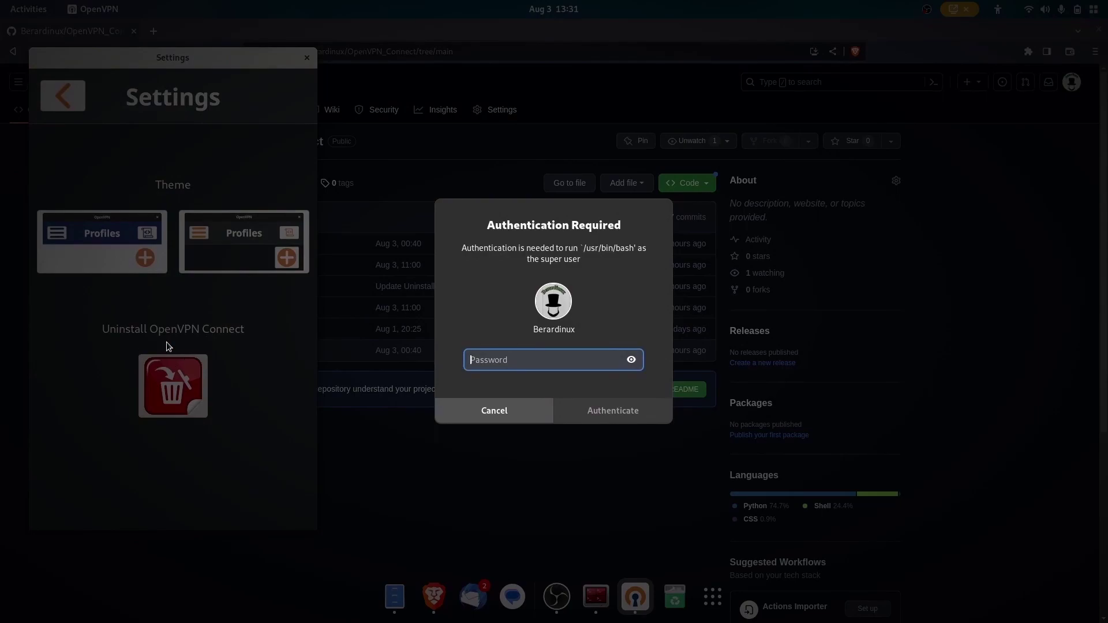
{"action": "type", "text": "•"}
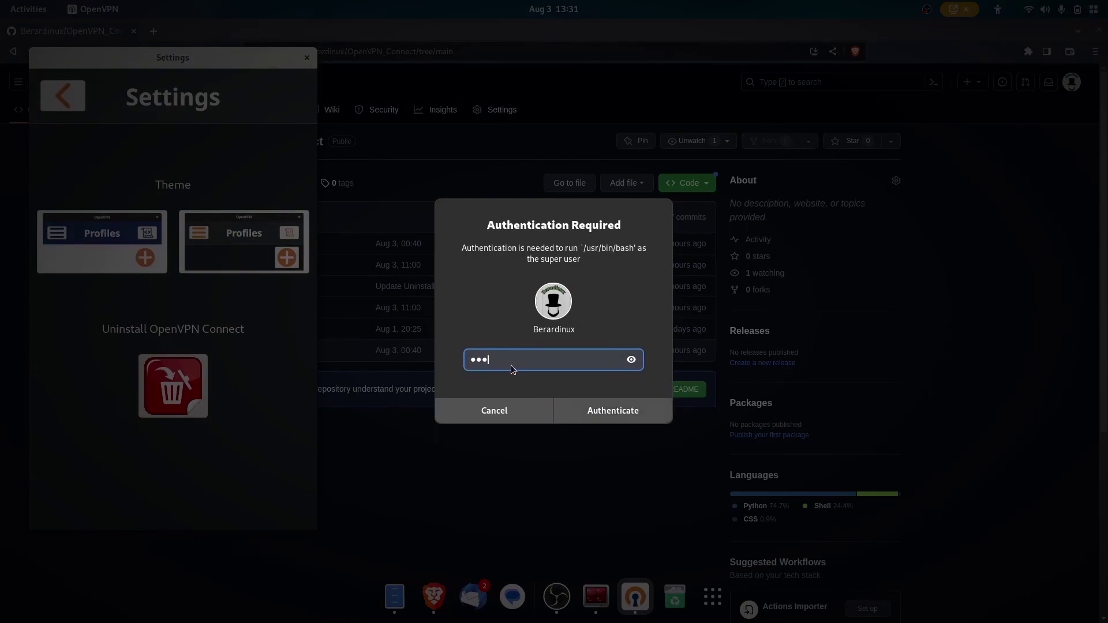
{"action": "type", "text": "••••••••••••"}
{"action": "key", "text": "Return"}
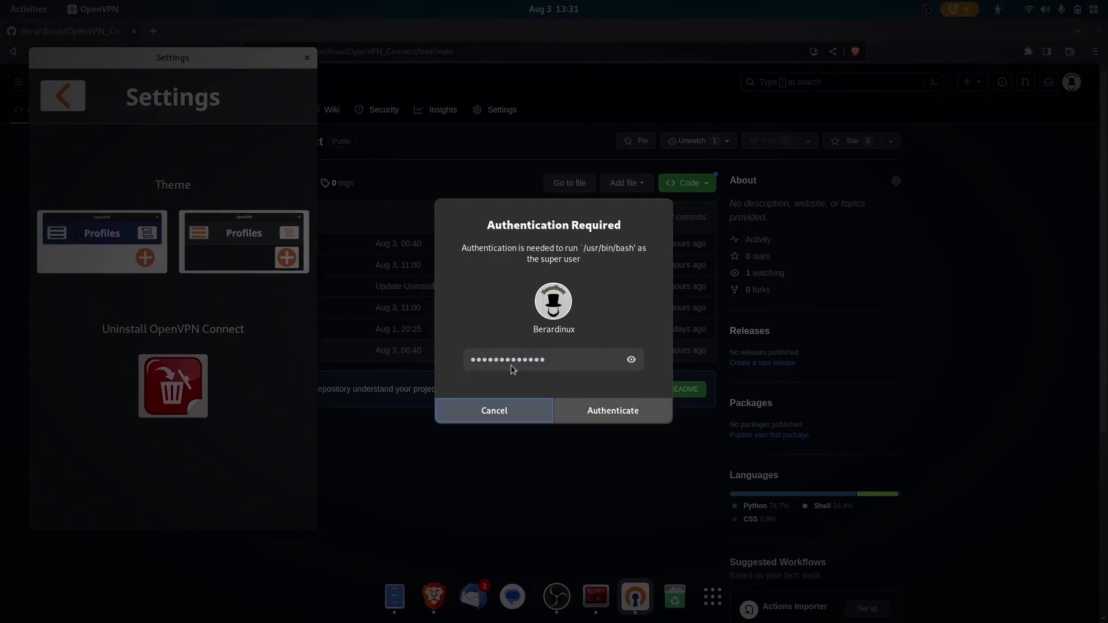
{"action": "key", "text": "super"}
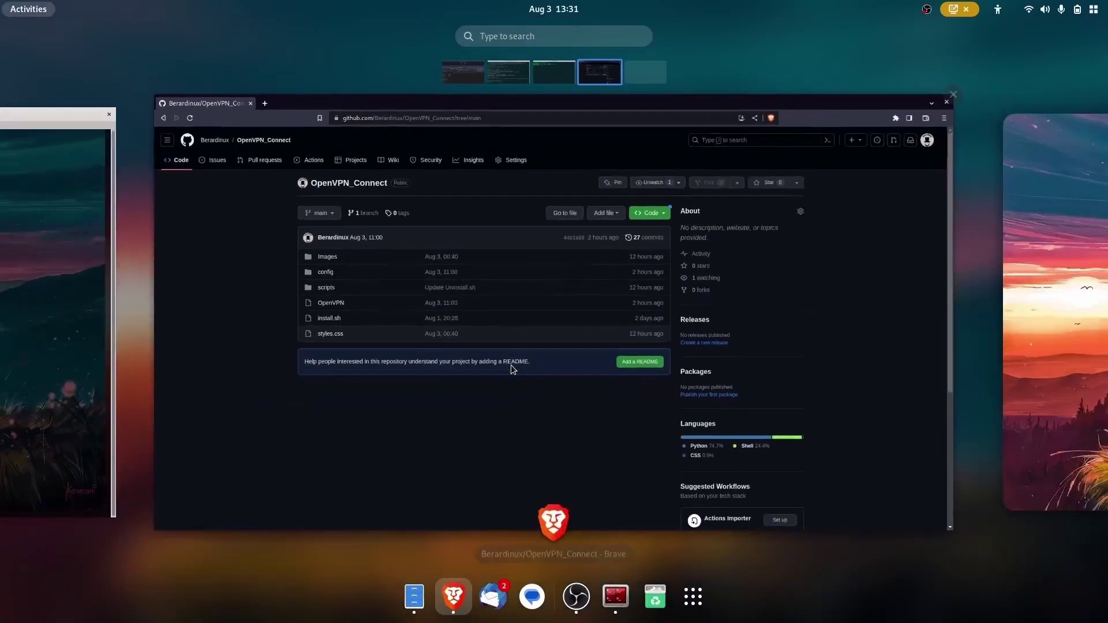
Step: Switch to Terminator, list the current folder and its parent /opt, then clear the screen
{"action": "key", "text": "super"}
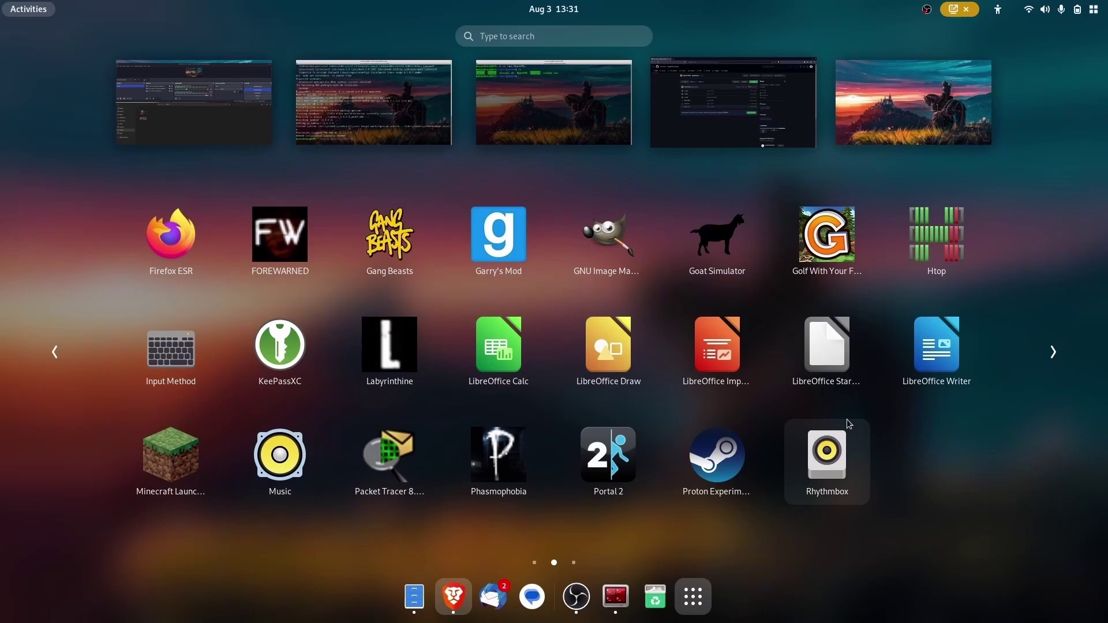
{"action": "scroll", "coordinate": [899, 421], "scroll_direction": "up", "scroll_amount": 1}
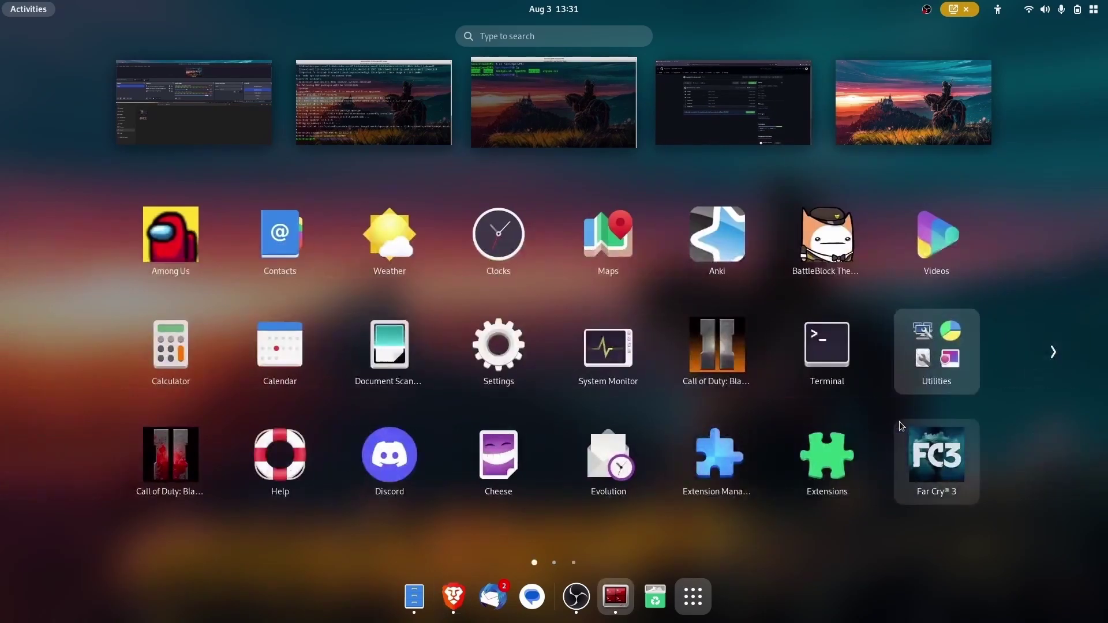
{"action": "key", "text": "Escape"}
{"action": "left_click", "coordinate": [899, 421]}
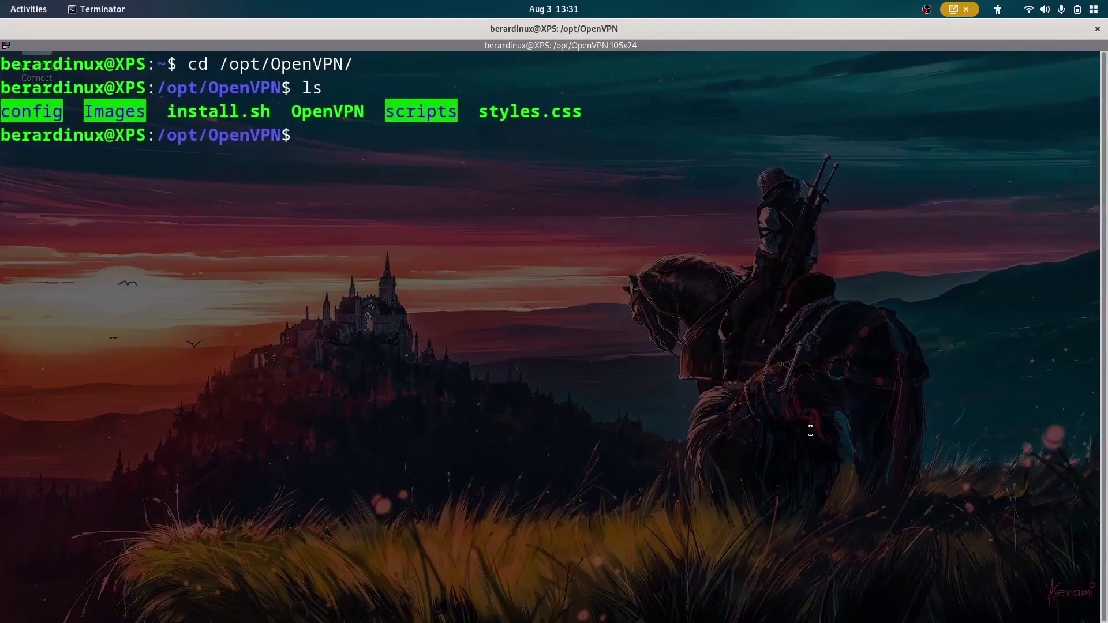
{"action": "type", "text": "ls"}
{"action": "key", "text": "Return"}
{"action": "type", "text": "cd .."}
{"action": "key", "text": "Return"}
{"action": "type", "text": "ls"}
{"action": "key", "text": "Return"}
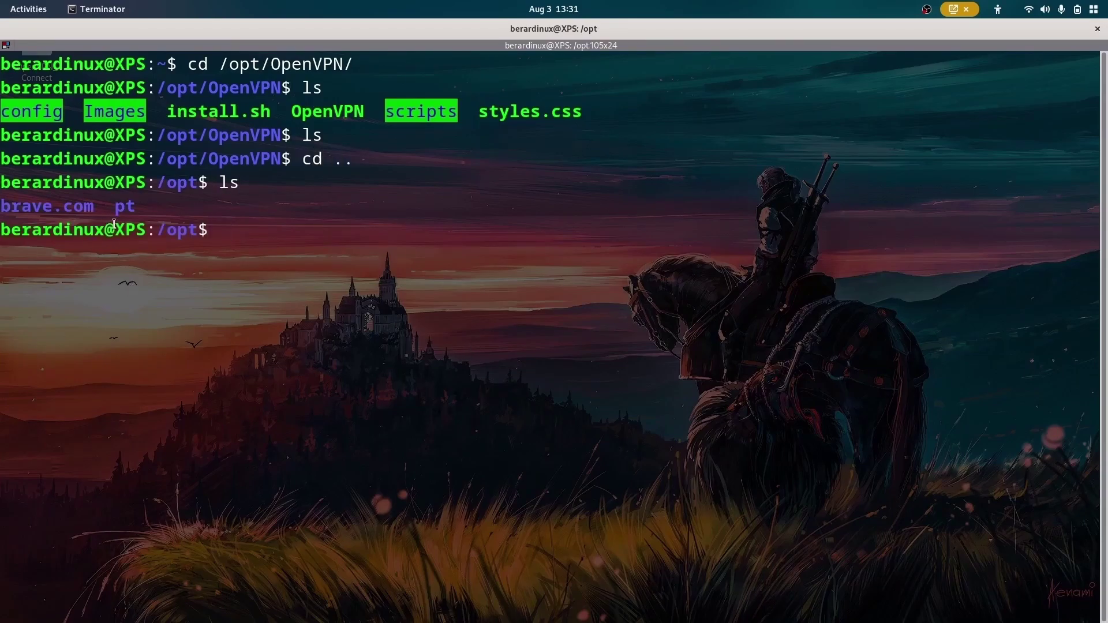
{"action": "key", "text": "ctrl+l"}
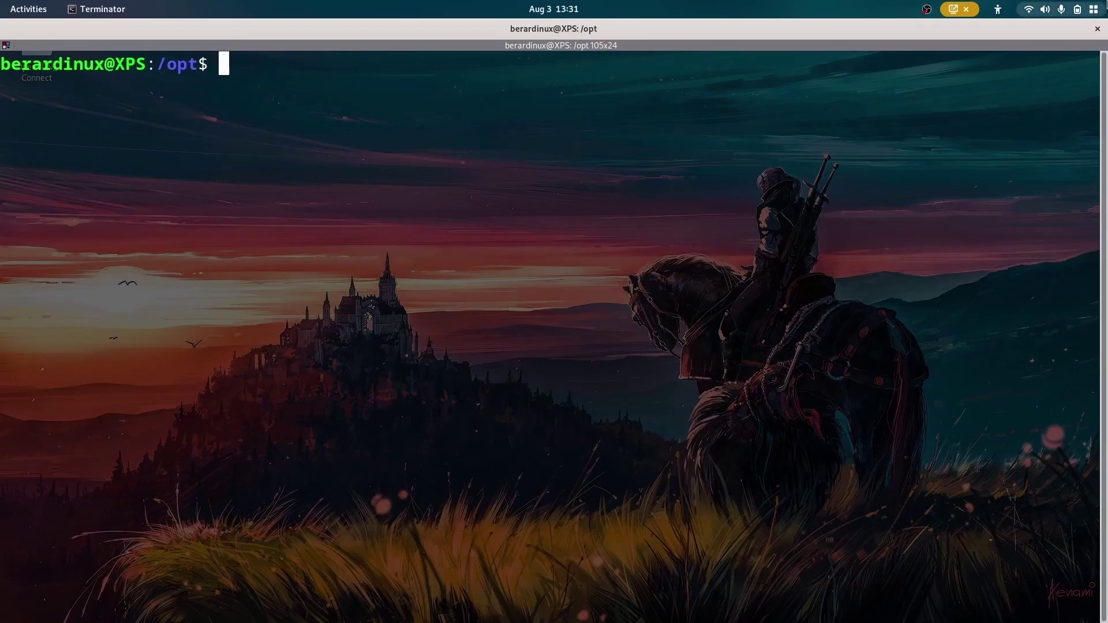
Step: Glance at the GitHub repository page, then list and clear the repository folder in the terminal
{"action": "key", "text": "super+h"}
{"action": "key", "text": "alt+Tab"}
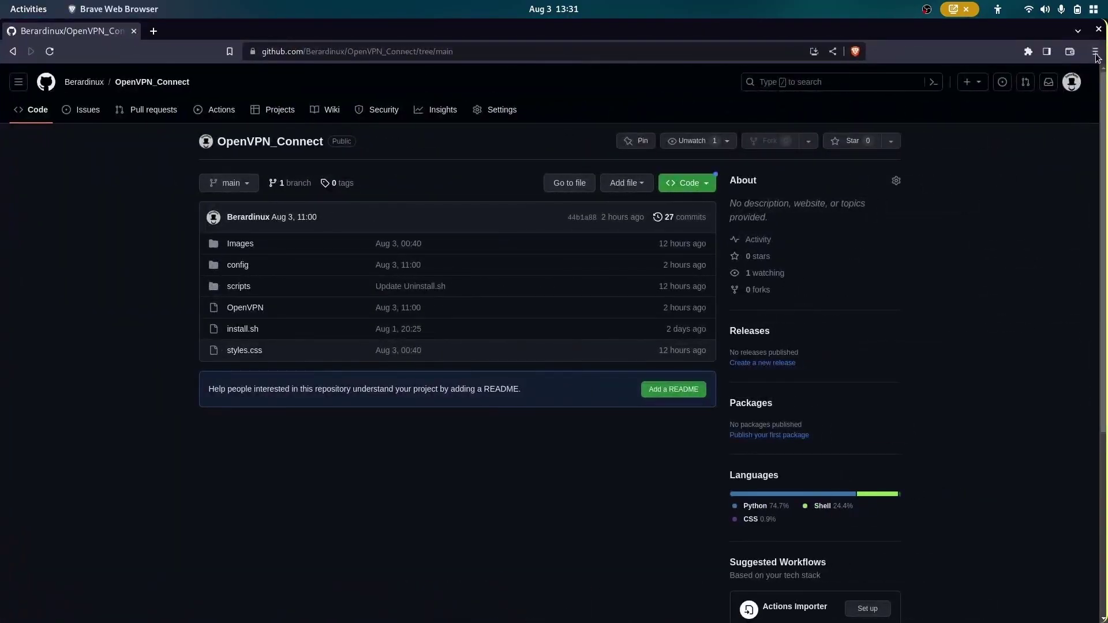
{"action": "left_click", "coordinate": [1098, 29]}
{"action": "key", "text": "alt+Tab"}
{"action": "type", "text": "ls"}
{"action": "key", "text": "Return"}
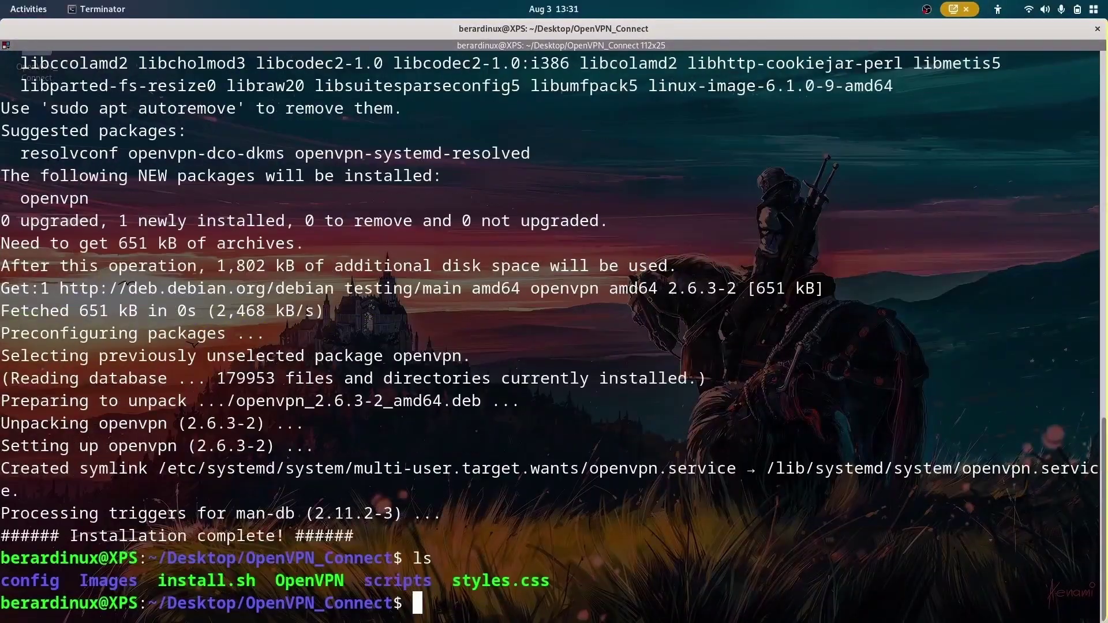
{"action": "type", "text": "clear"}
{"action": "key", "text": "Return"}
Step: Run sudo ./install.sh and confirm uninstalling the existing openvpn package
{"action": "type", "text": "./"}
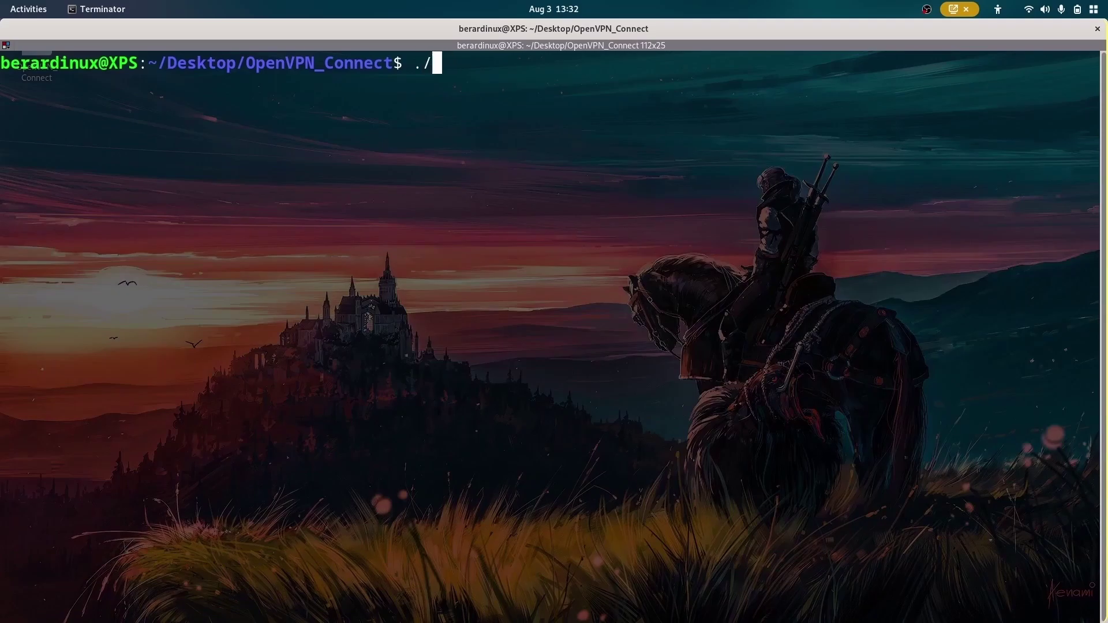
{"action": "type", "text": "install.sh"}
{"action": "key", "text": "Return"}
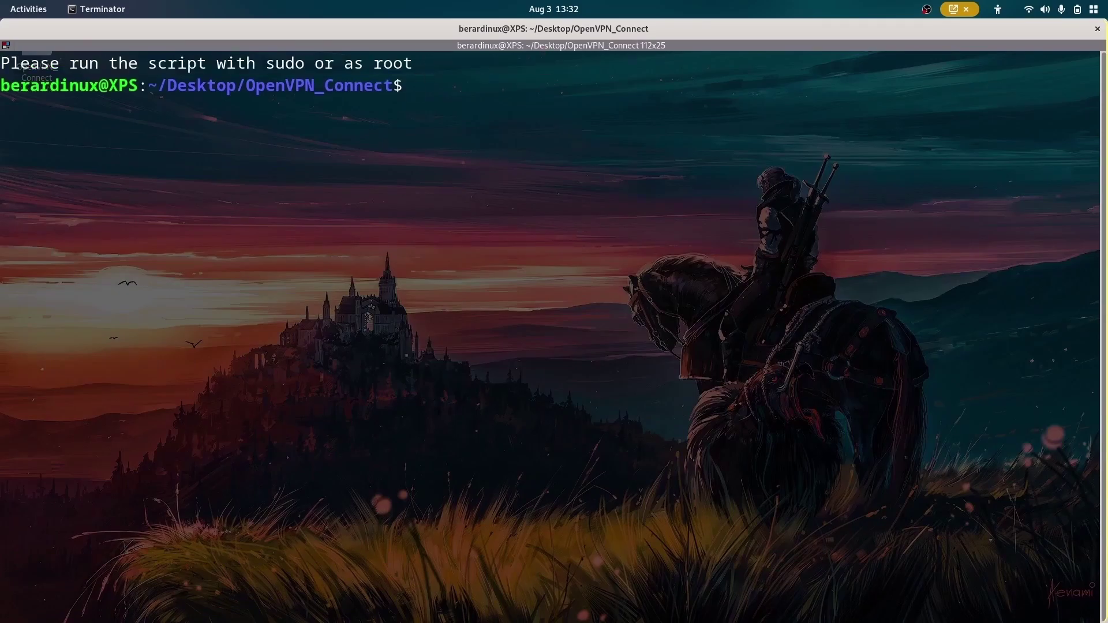
{"action": "key", "text": "Up"}
{"action": "key", "text": "Home"}
{"action": "type", "text": "su"}
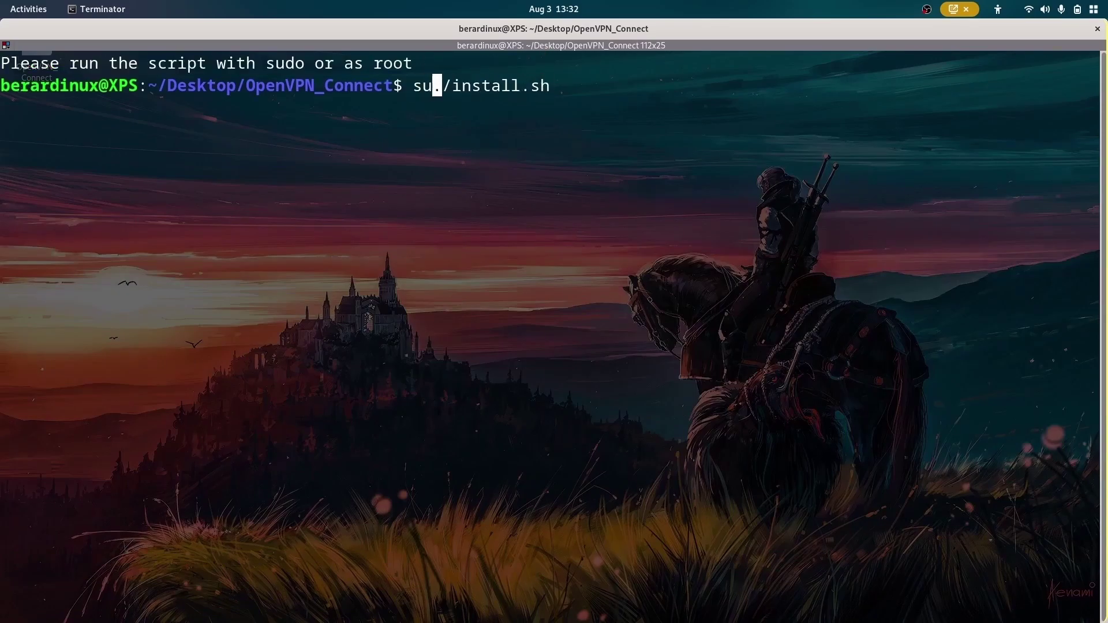
{"action": "type", "text": "do"}
{"action": "key", "text": "Return"}
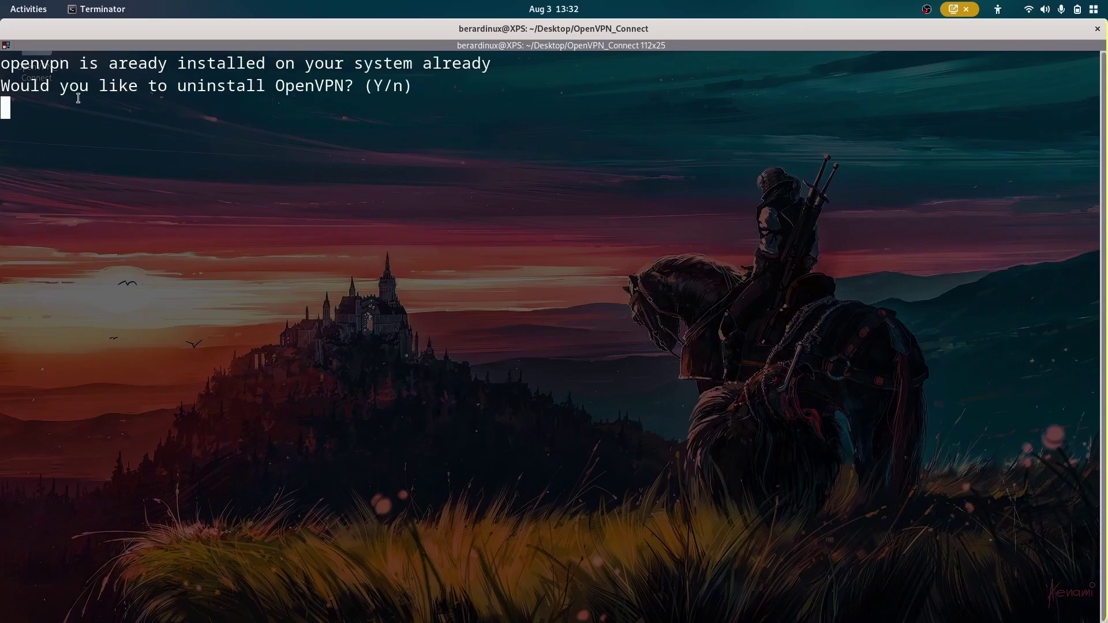
{"action": "key", "text": "Return"}
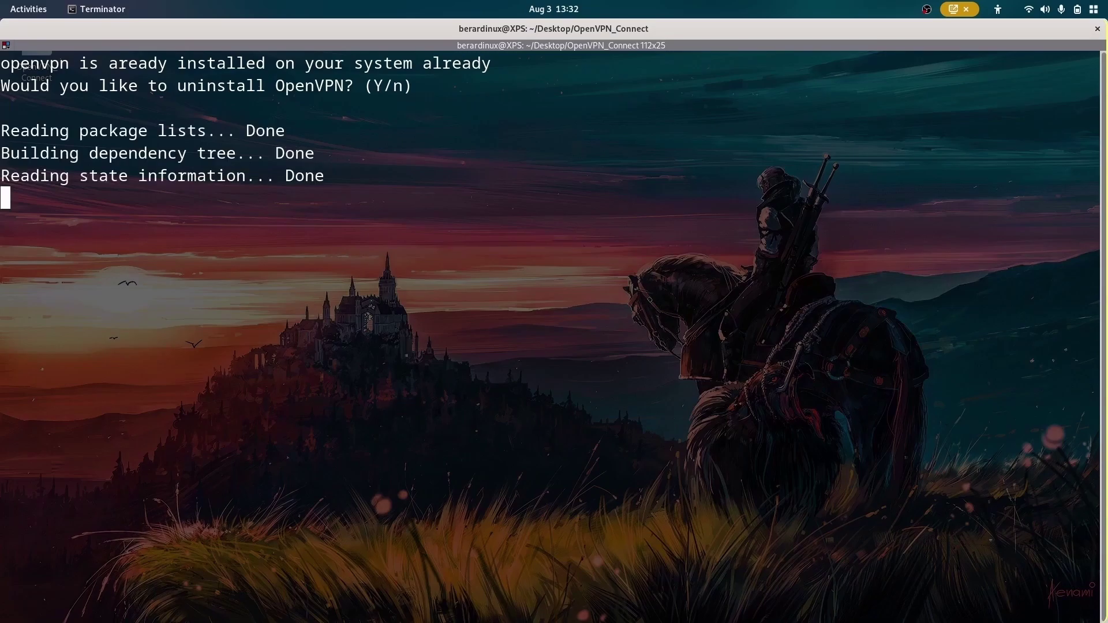
{"action": "key", "text": "Return"}
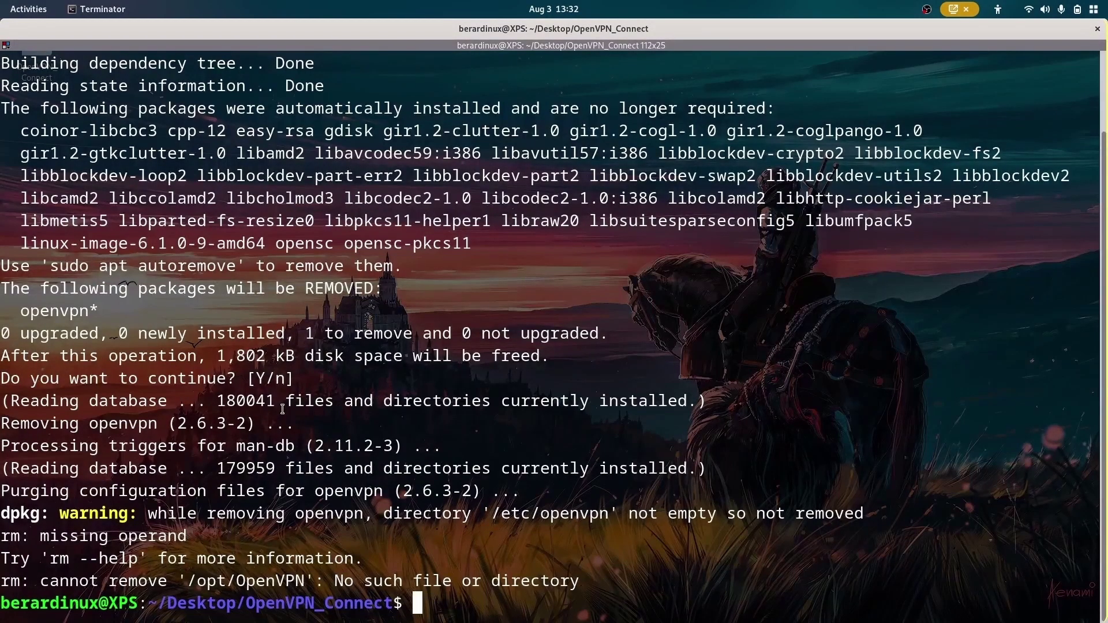
Step: Rerun sudo ./install.sh and confirm installing OpenVPN until installation completes
{"action": "type", "text": "sudo ./install.sh"}
{"action": "key", "text": "Return"}
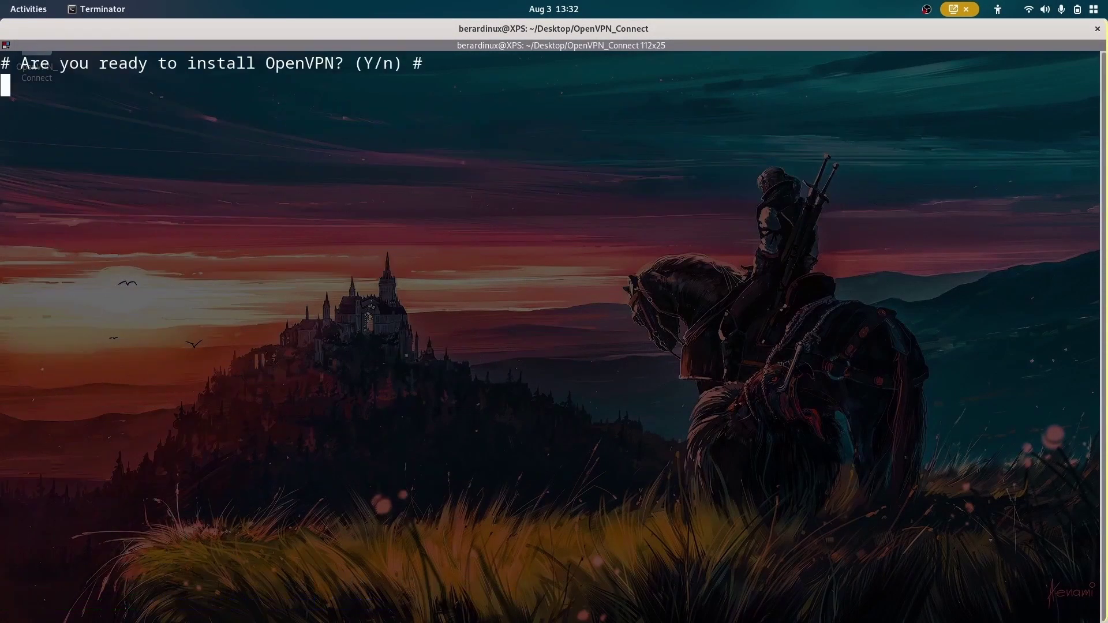
{"action": "key", "text": "Return"}
{"action": "key", "text": "Return"}
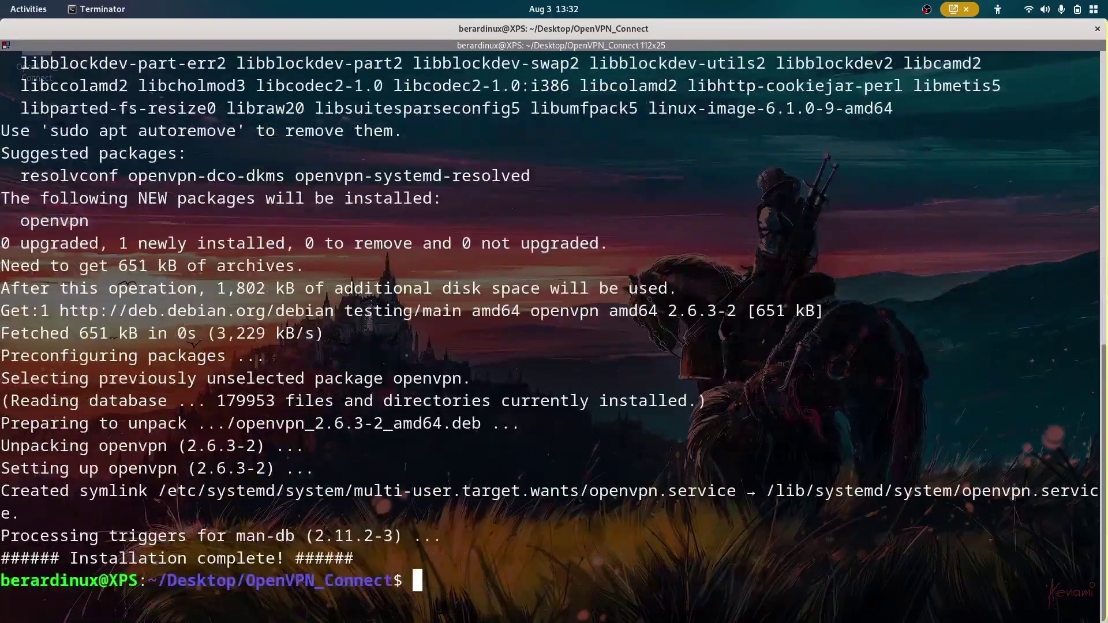
{"action": "key", "text": "super"}
{"action": "key", "text": "super"}
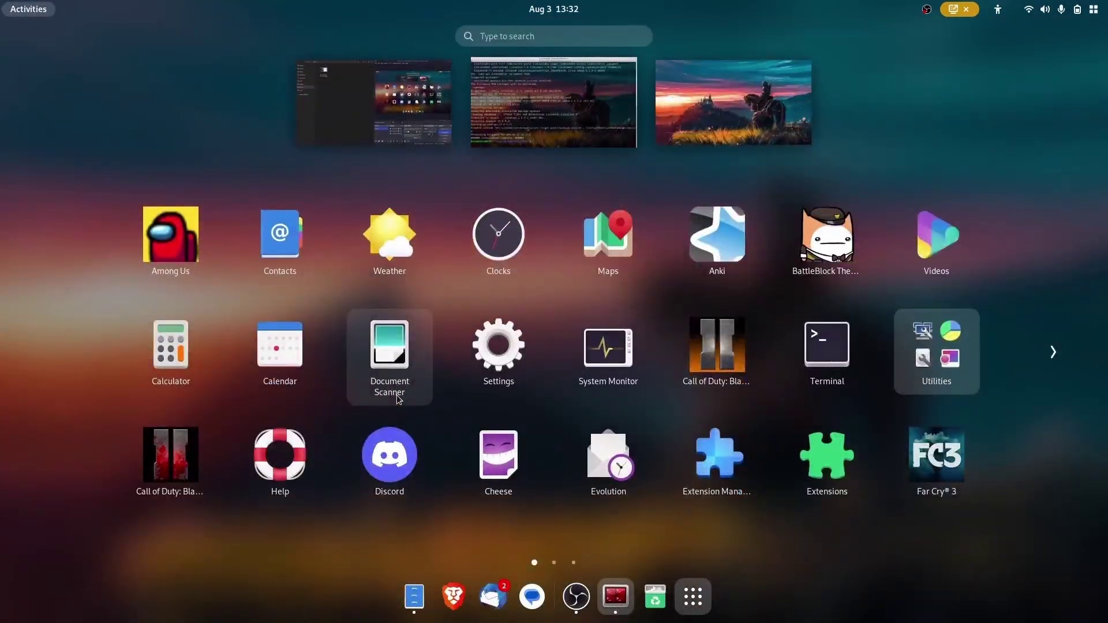
Step: Launch the reinstalled OpenVPN, choose the dark theme in Settings, then close it and Terminator
{"action": "scroll", "coordinate": [397, 394], "scroll_direction": "down", "scroll_amount": 1}
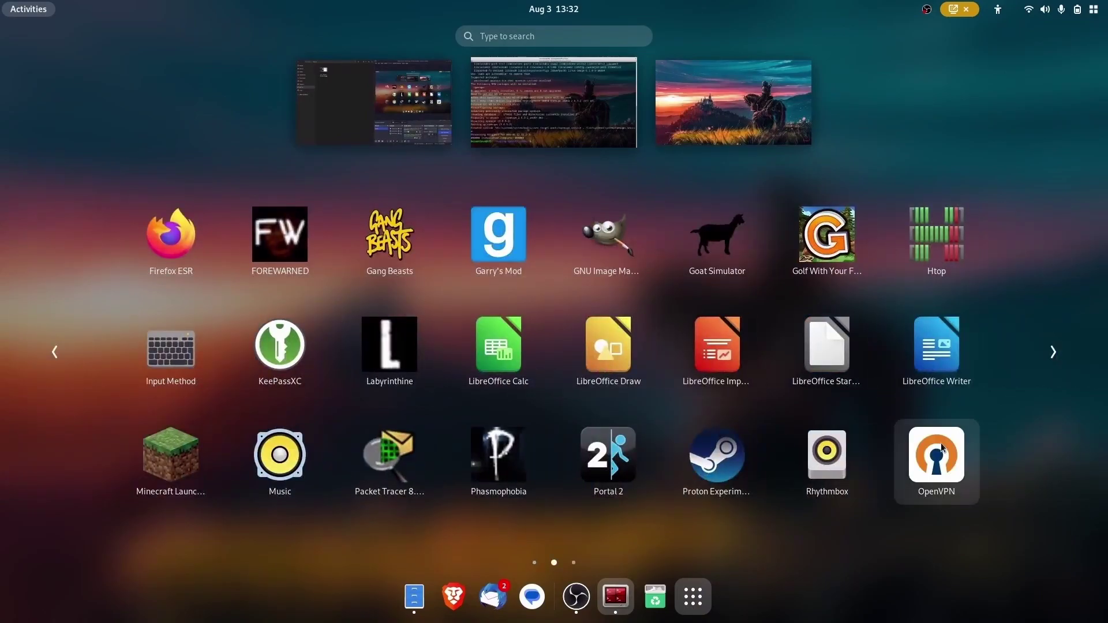
{"action": "left_click", "coordinate": [942, 448]}
{"action": "left_click", "coordinate": [75, 101]}
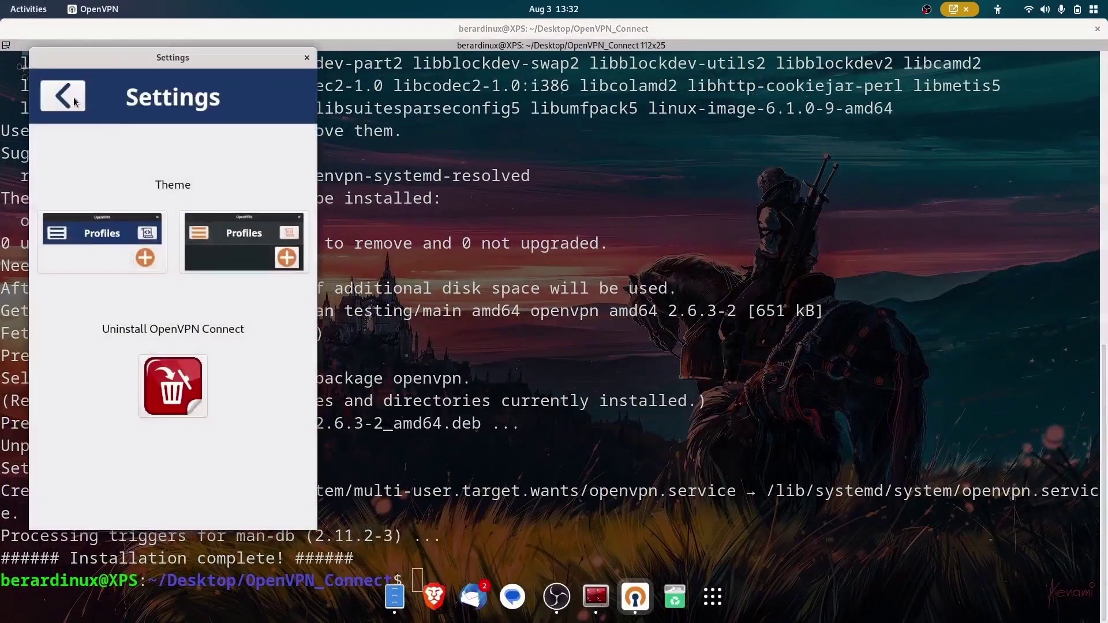
{"action": "left_click", "coordinate": [218, 231]}
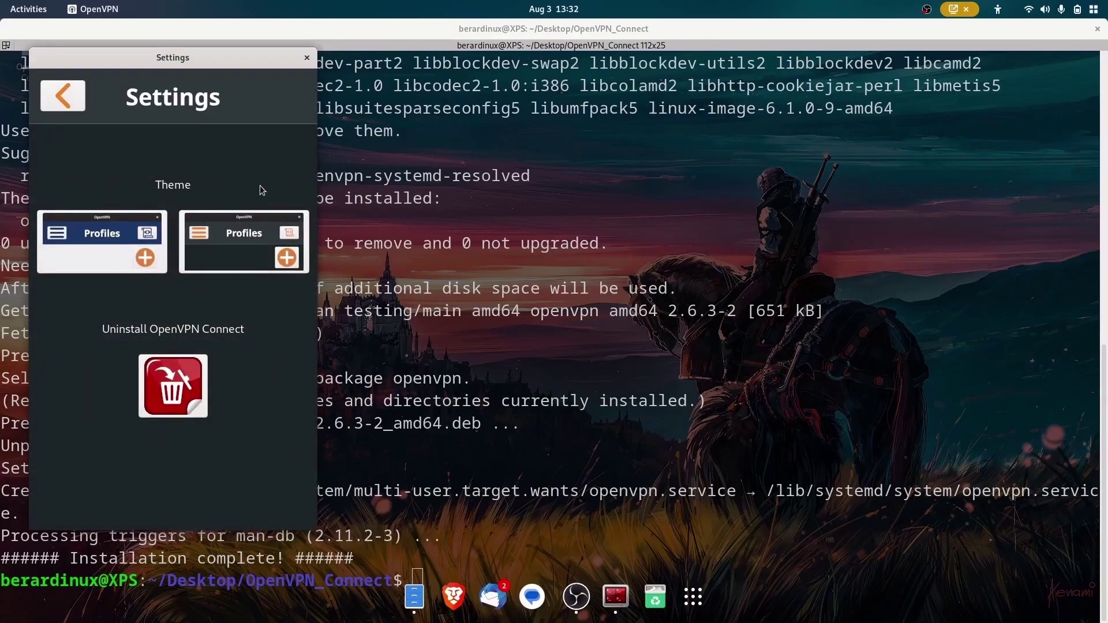
{"action": "left_click", "coordinate": [306, 57]}
{"action": "left_click", "coordinate": [1097, 29]}
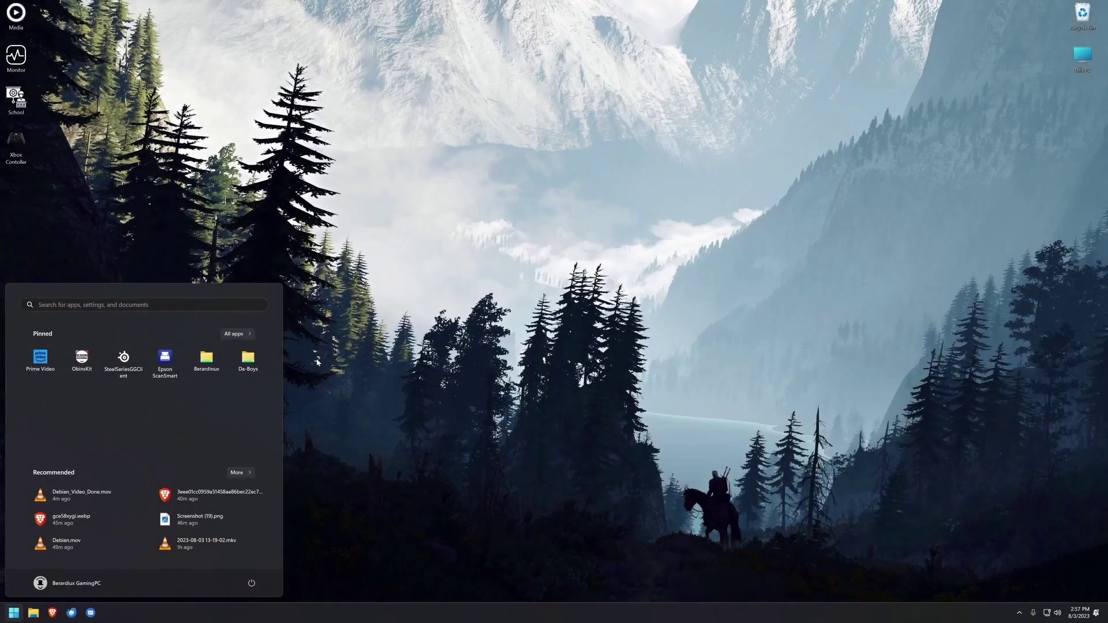
Step: Open OpenVPN Connect on Windows and disconnect the JP-VPN profile
{"action": "type", "text": "op"}
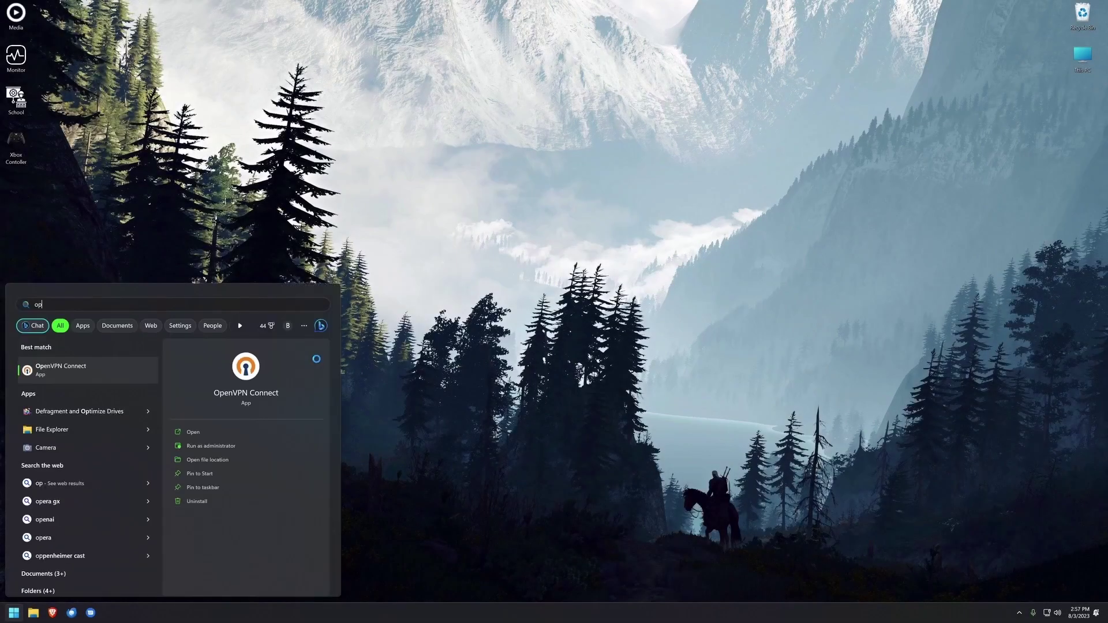
{"action": "key", "text": "Return"}
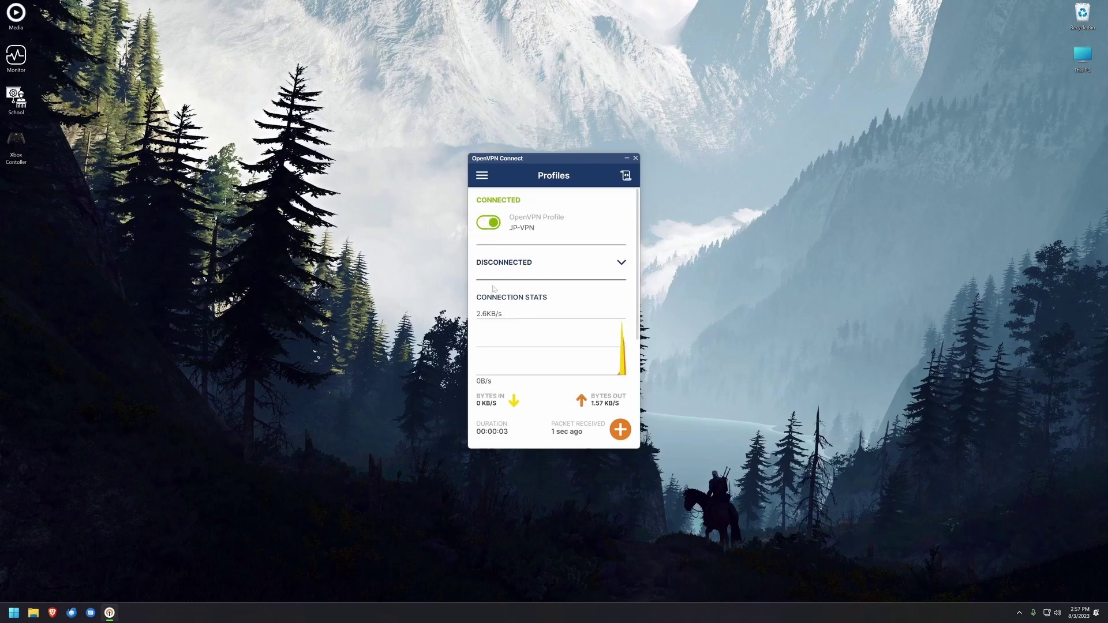
{"action": "left_click", "coordinate": [491, 224]}
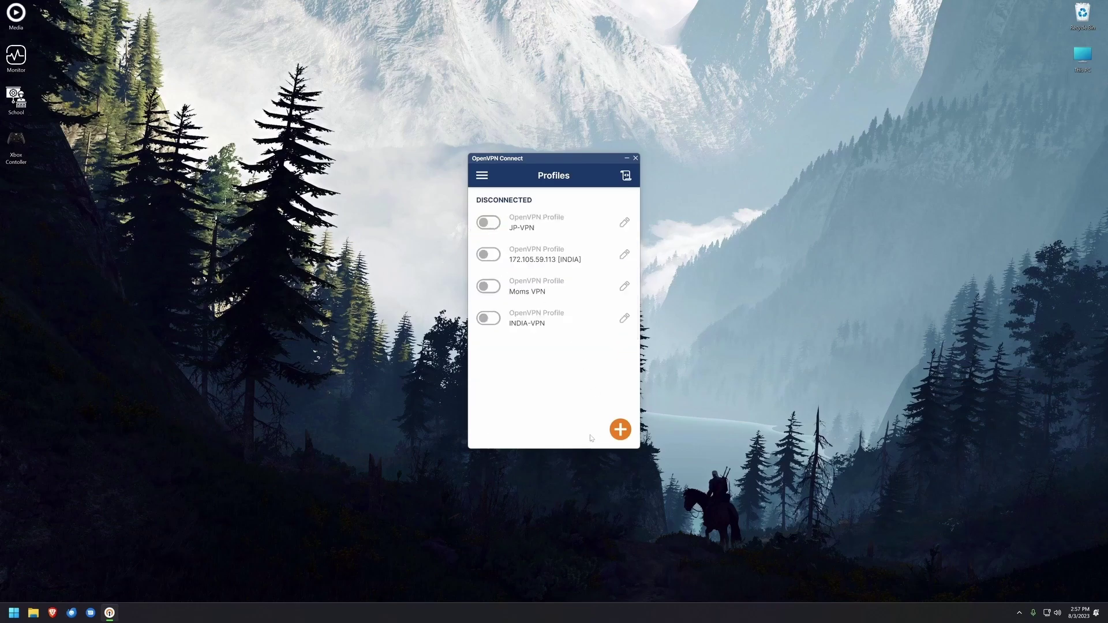
Step: Browse the Import Profile URL and FILE tabs and the Log File, returning to Profiles
{"action": "left_click", "coordinate": [620, 431]}
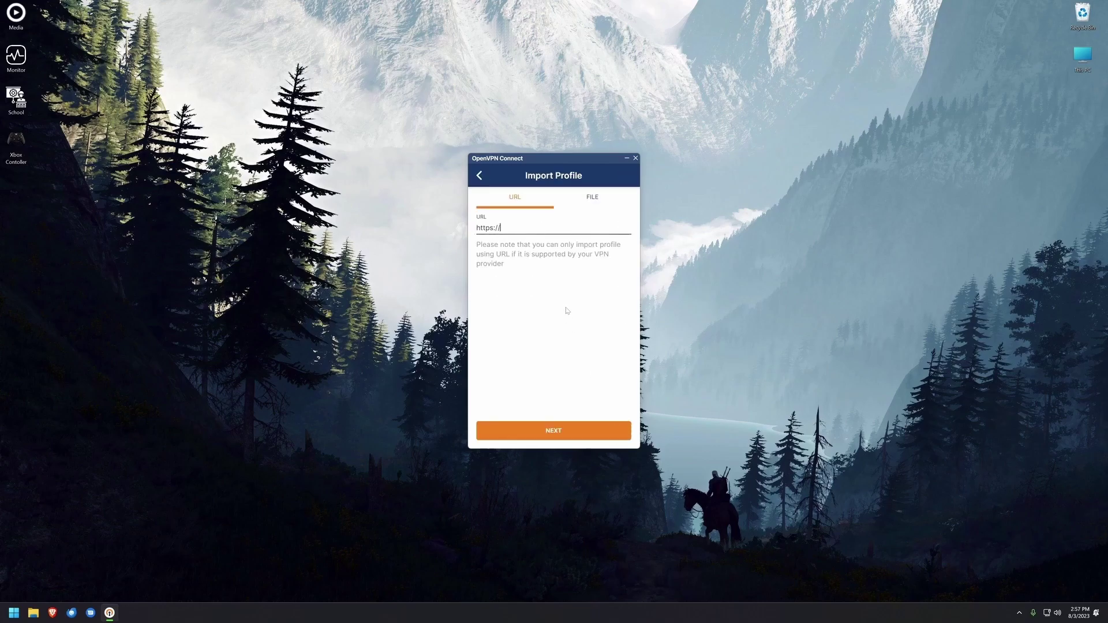
{"action": "left_click", "coordinate": [589, 205]}
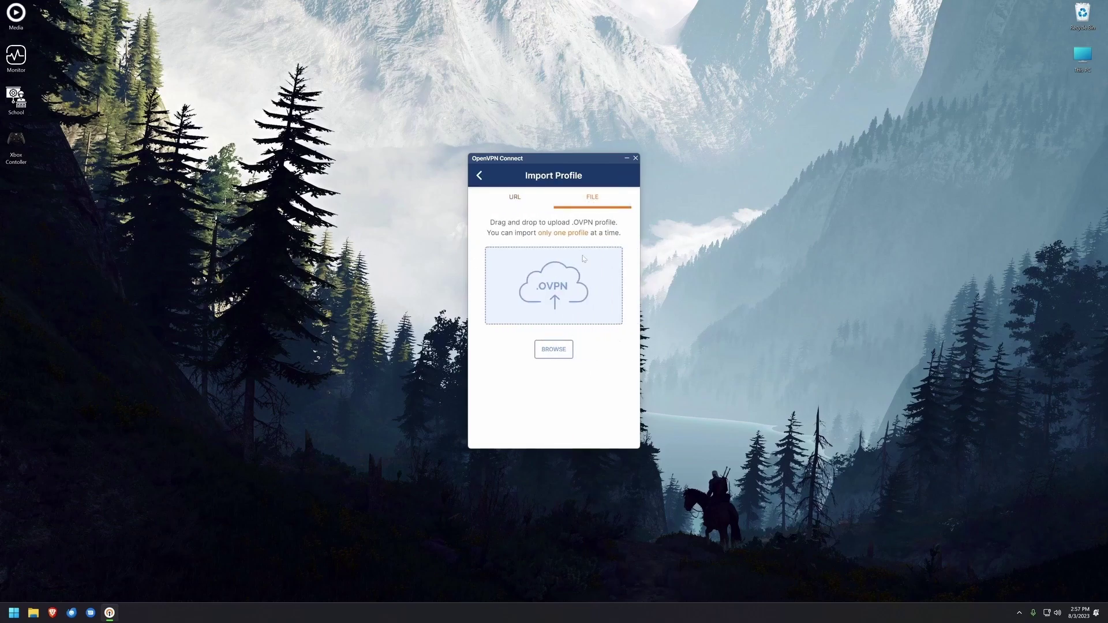
{"action": "left_click", "coordinate": [480, 178]}
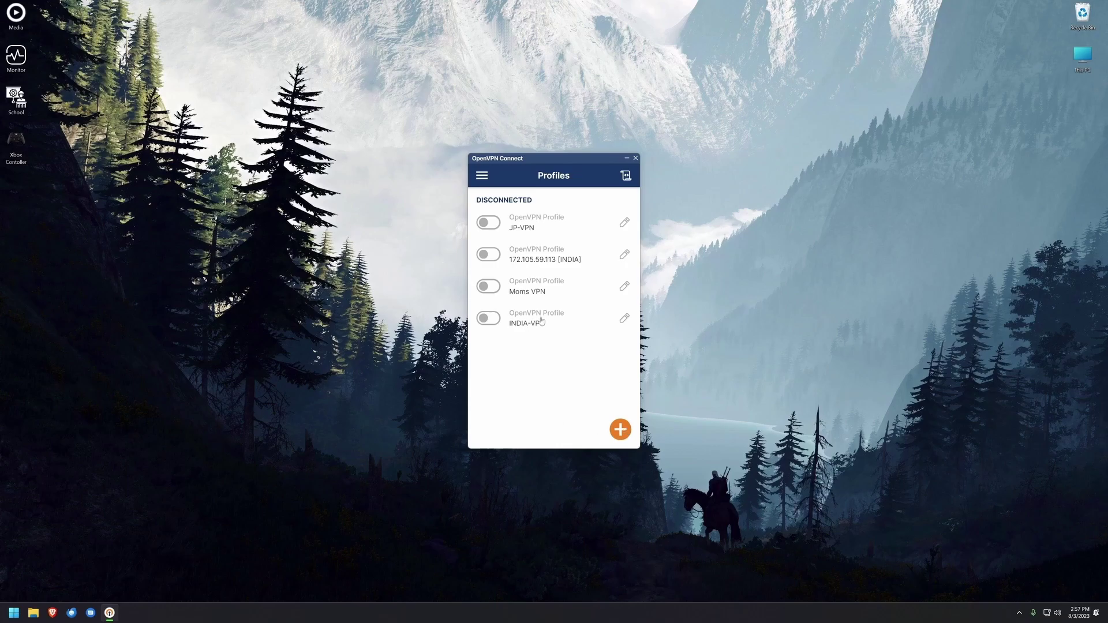
{"action": "left_click", "coordinate": [624, 177]}
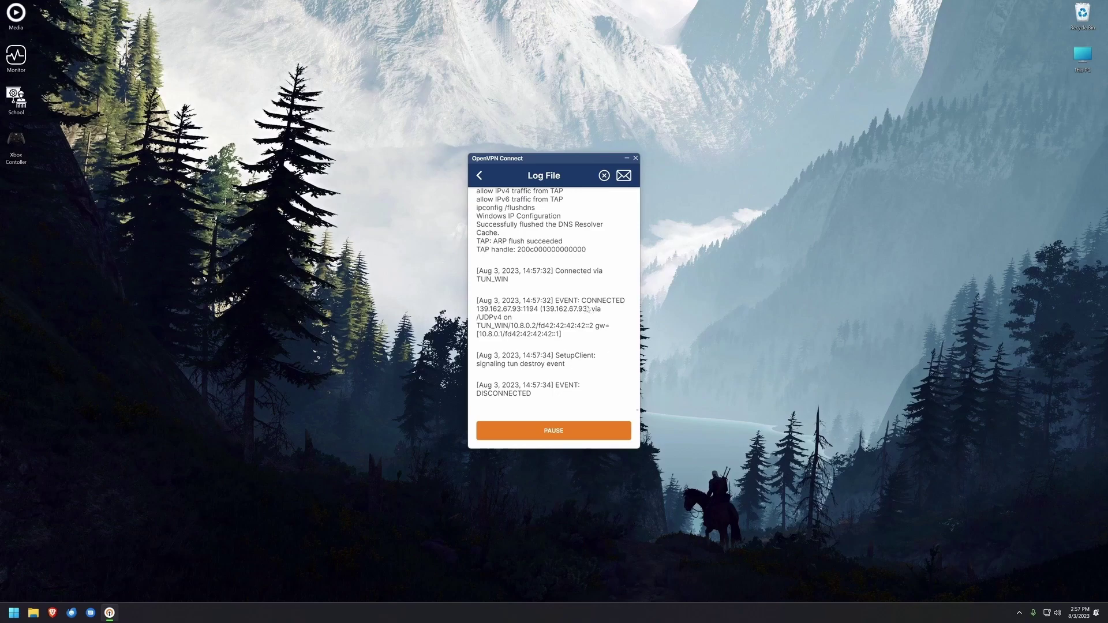
{"action": "left_click", "coordinate": [482, 177]}
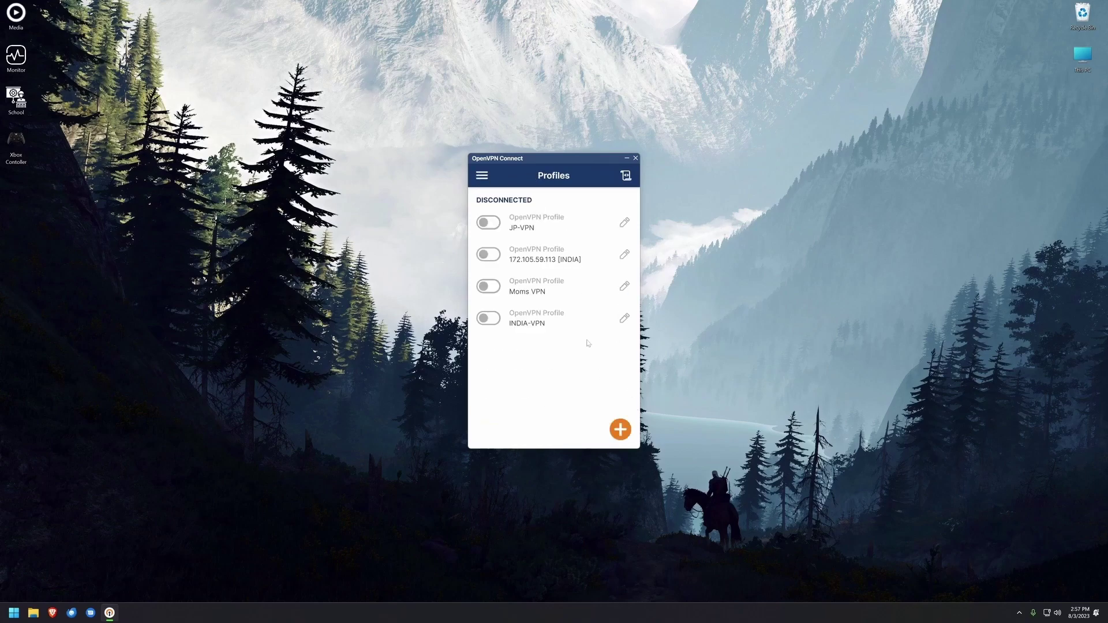